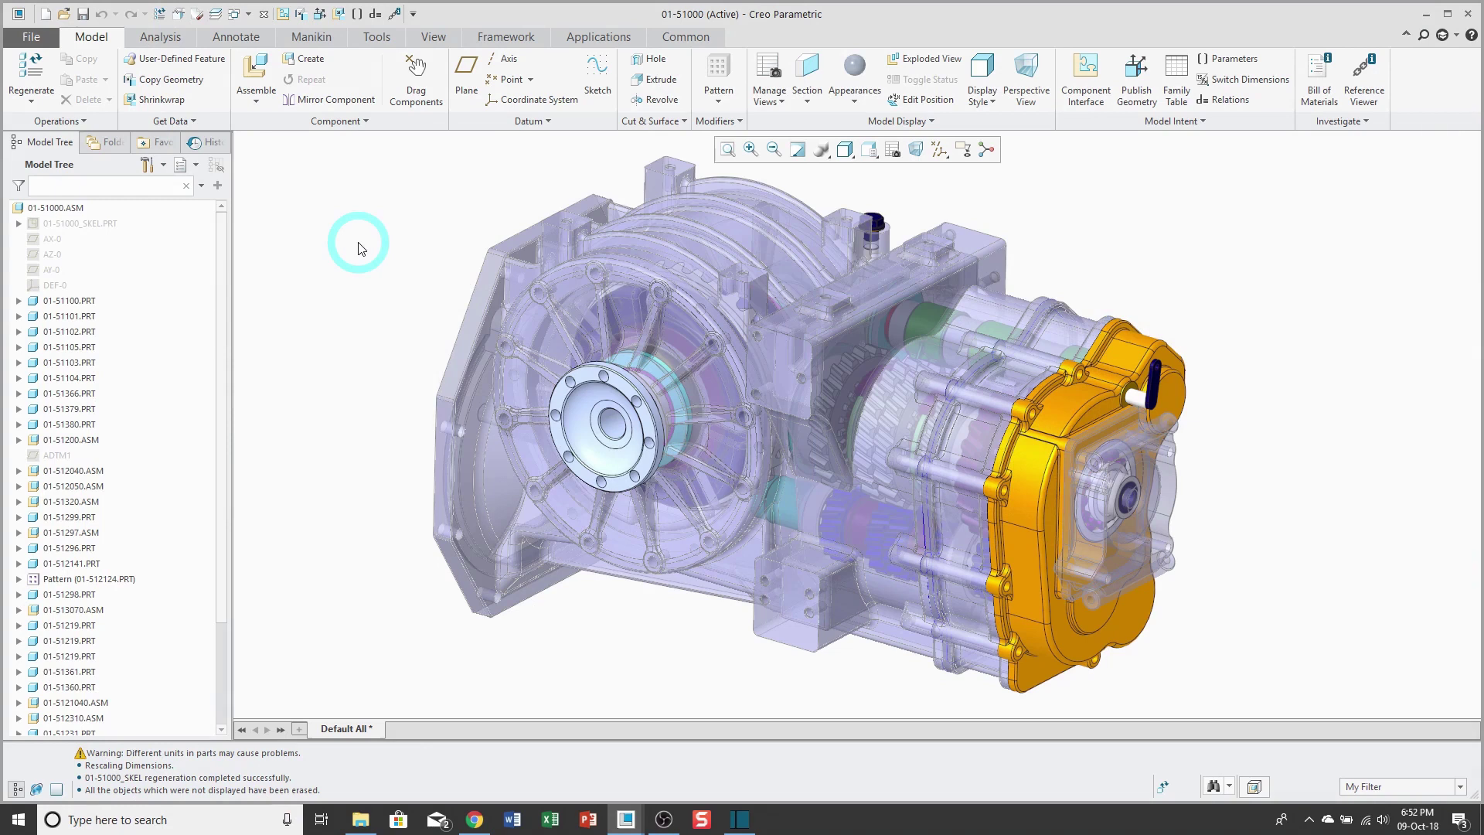
# Show the Windows list of open models from the Quick Access toolbar.
pyautogui.click(246, 14)
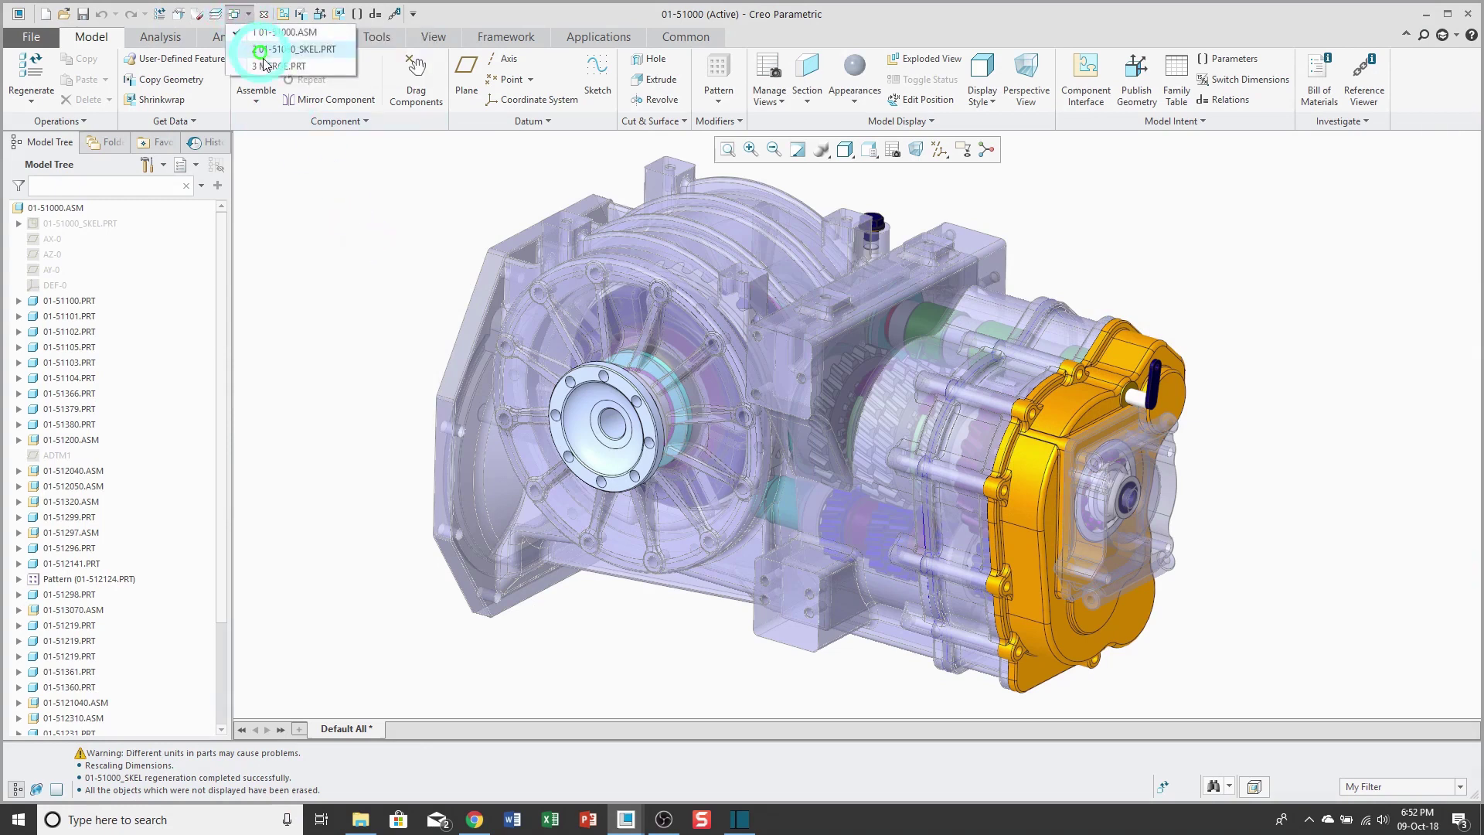
pyautogui.click(278, 66)
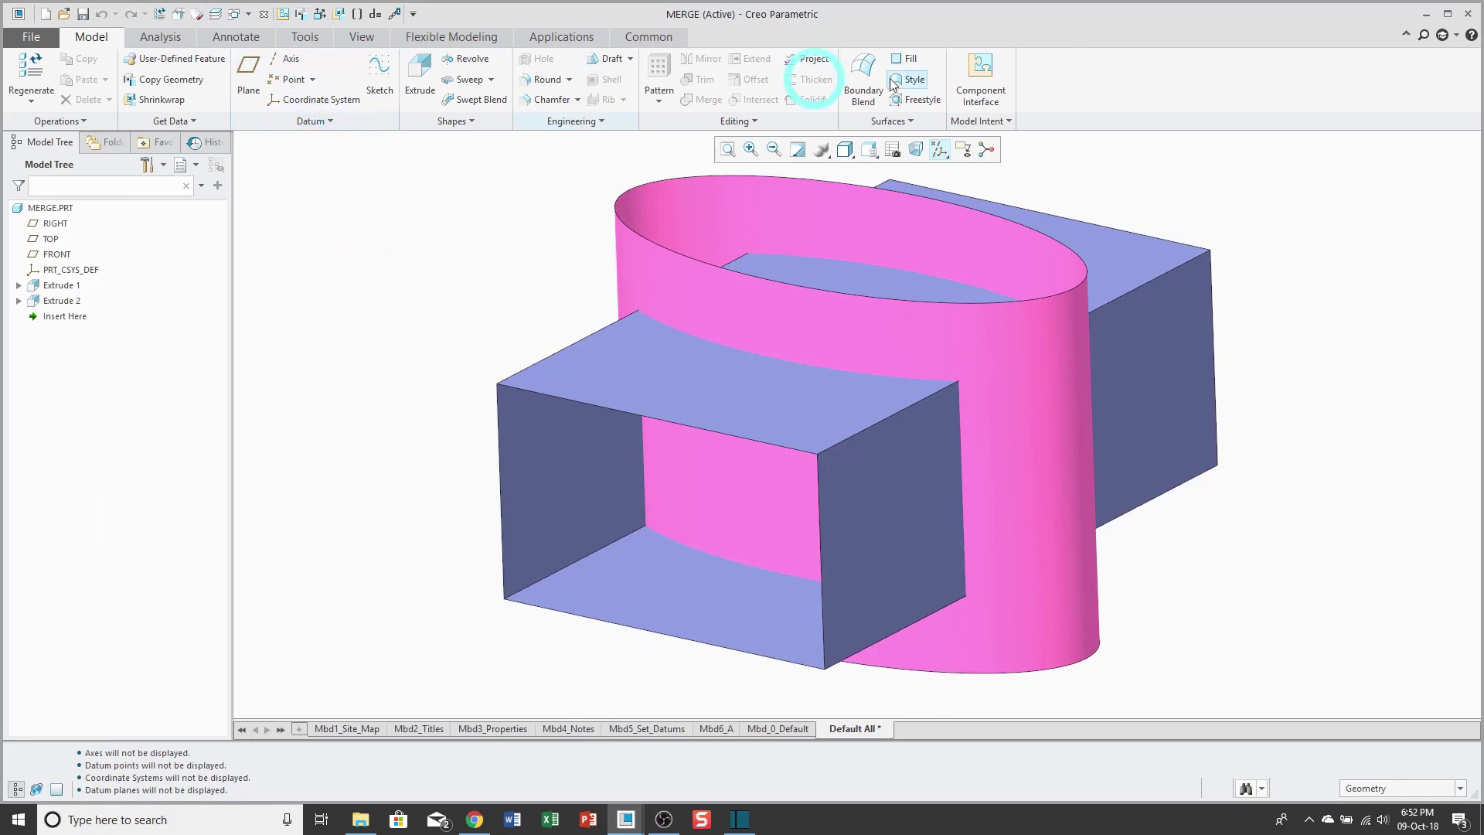
pyautogui.click(1374, 789)
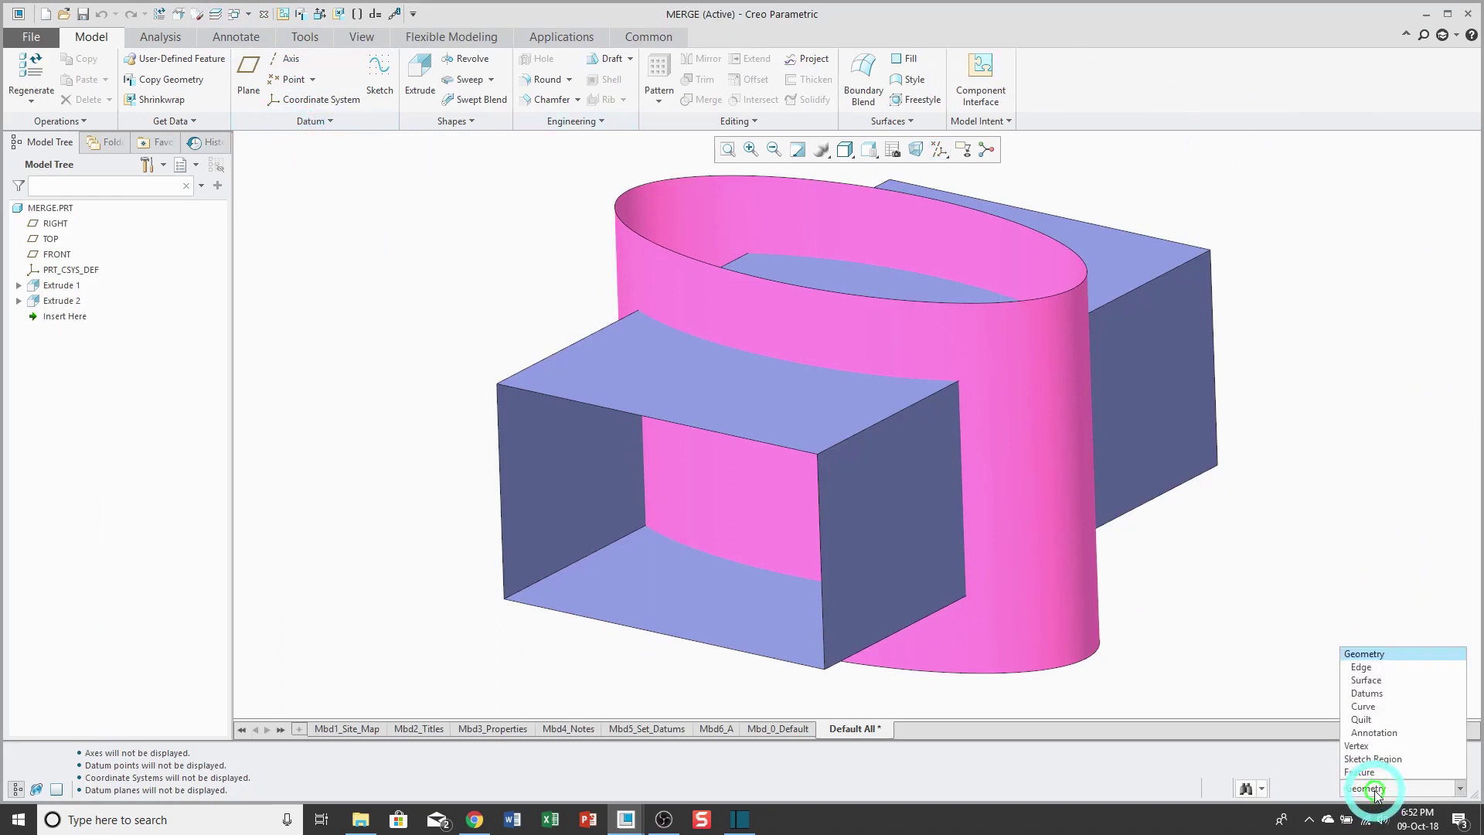
pyautogui.click(1361, 718)
pyautogui.click(883, 605)
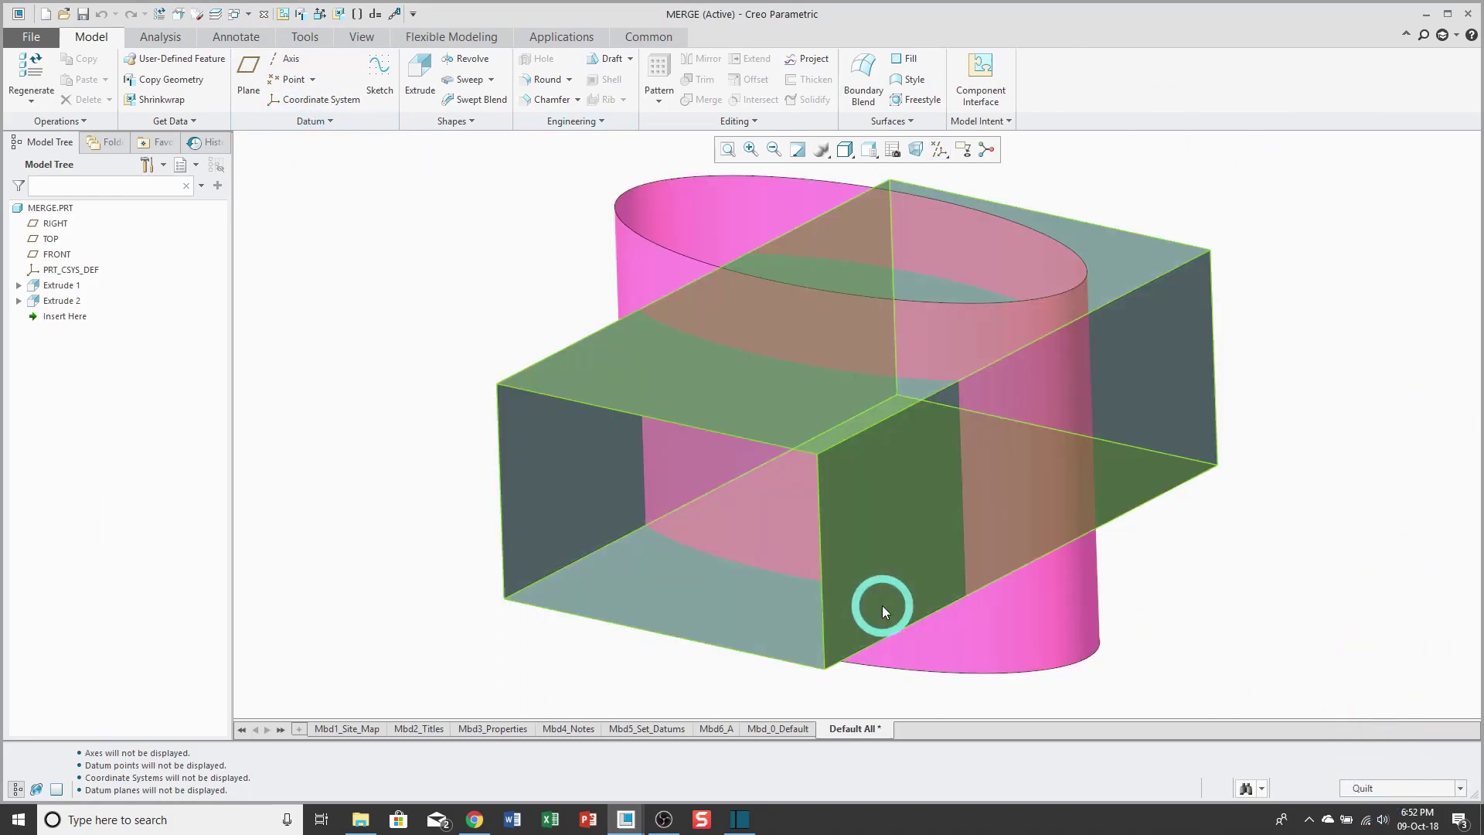
pyautogui.click(883, 605)
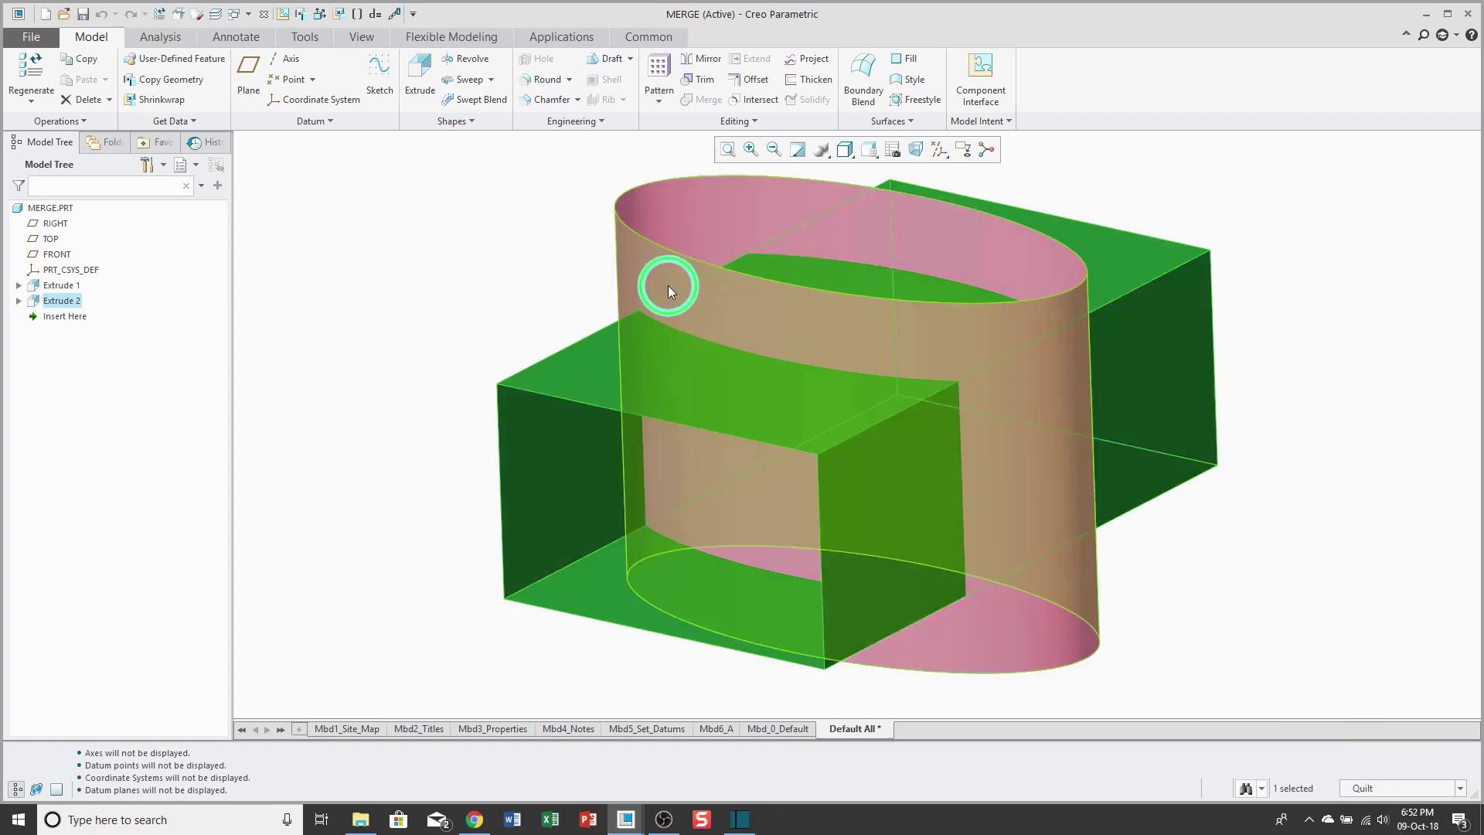
pyautogui.keyDown('ctrl'); pyautogui.click(668, 285); pyautogui.keyUp('ctrl')
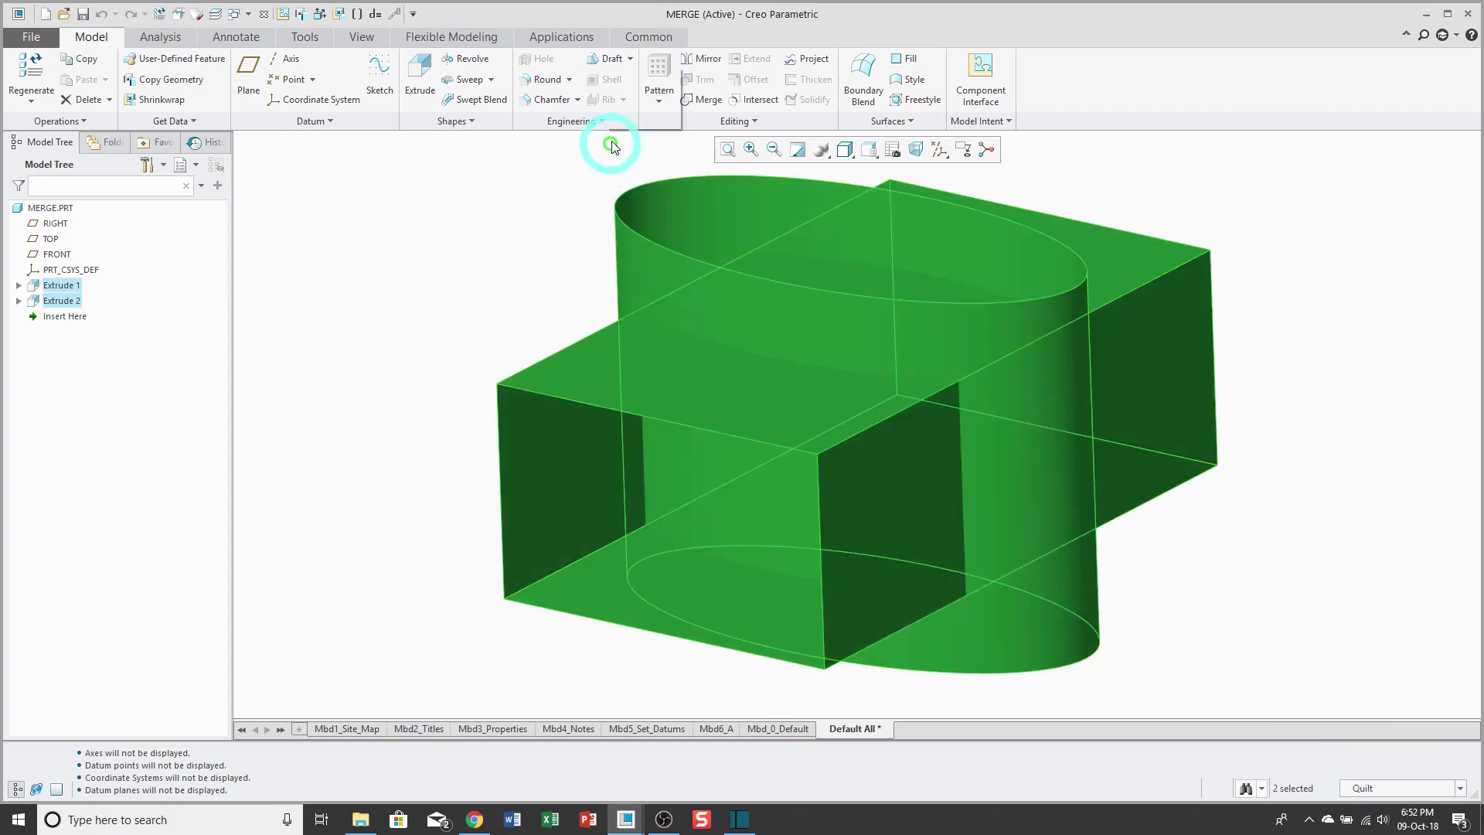
pyautogui.click(705, 101)
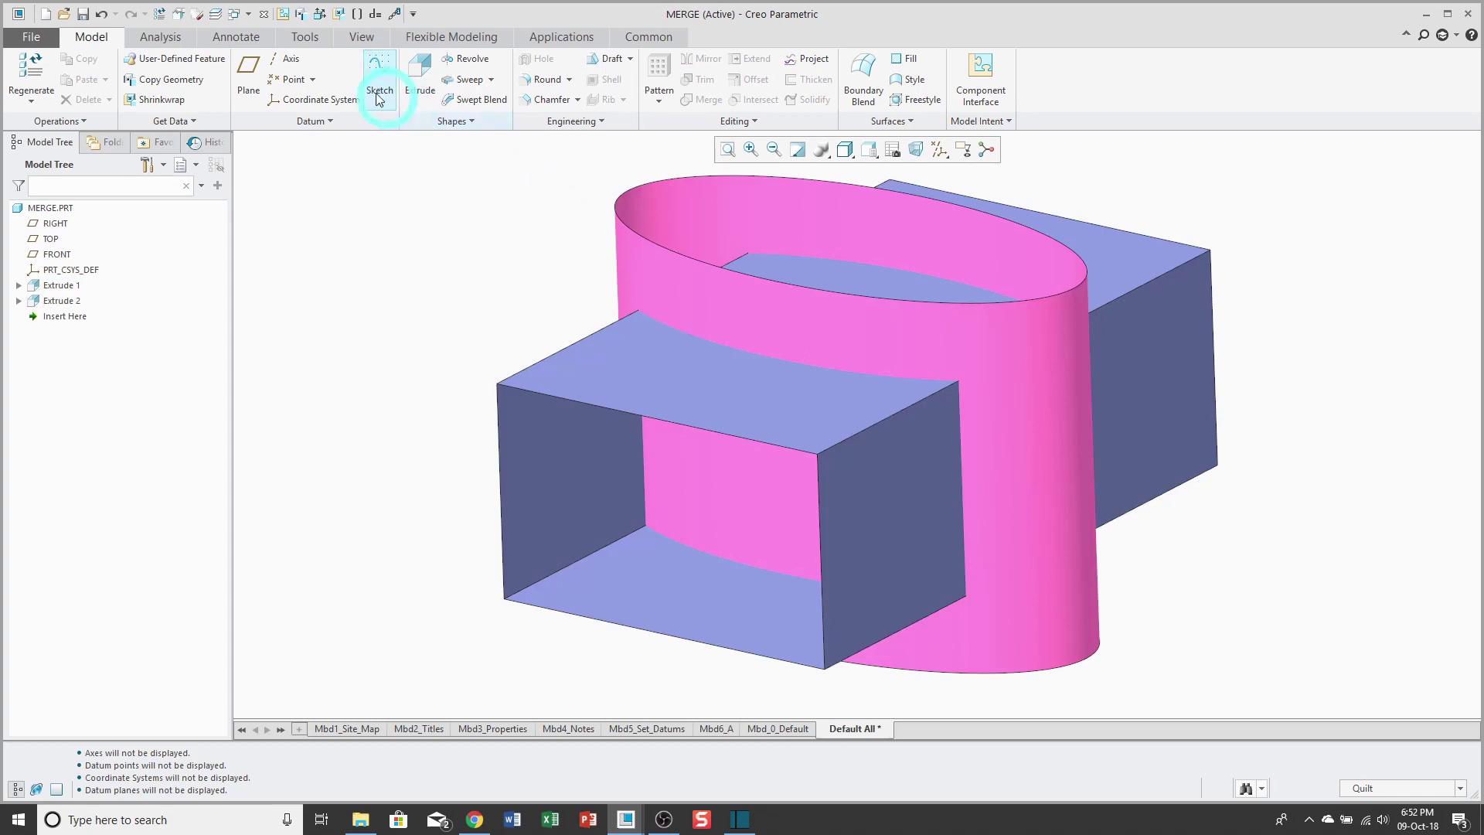
pyautogui.click(248, 13)
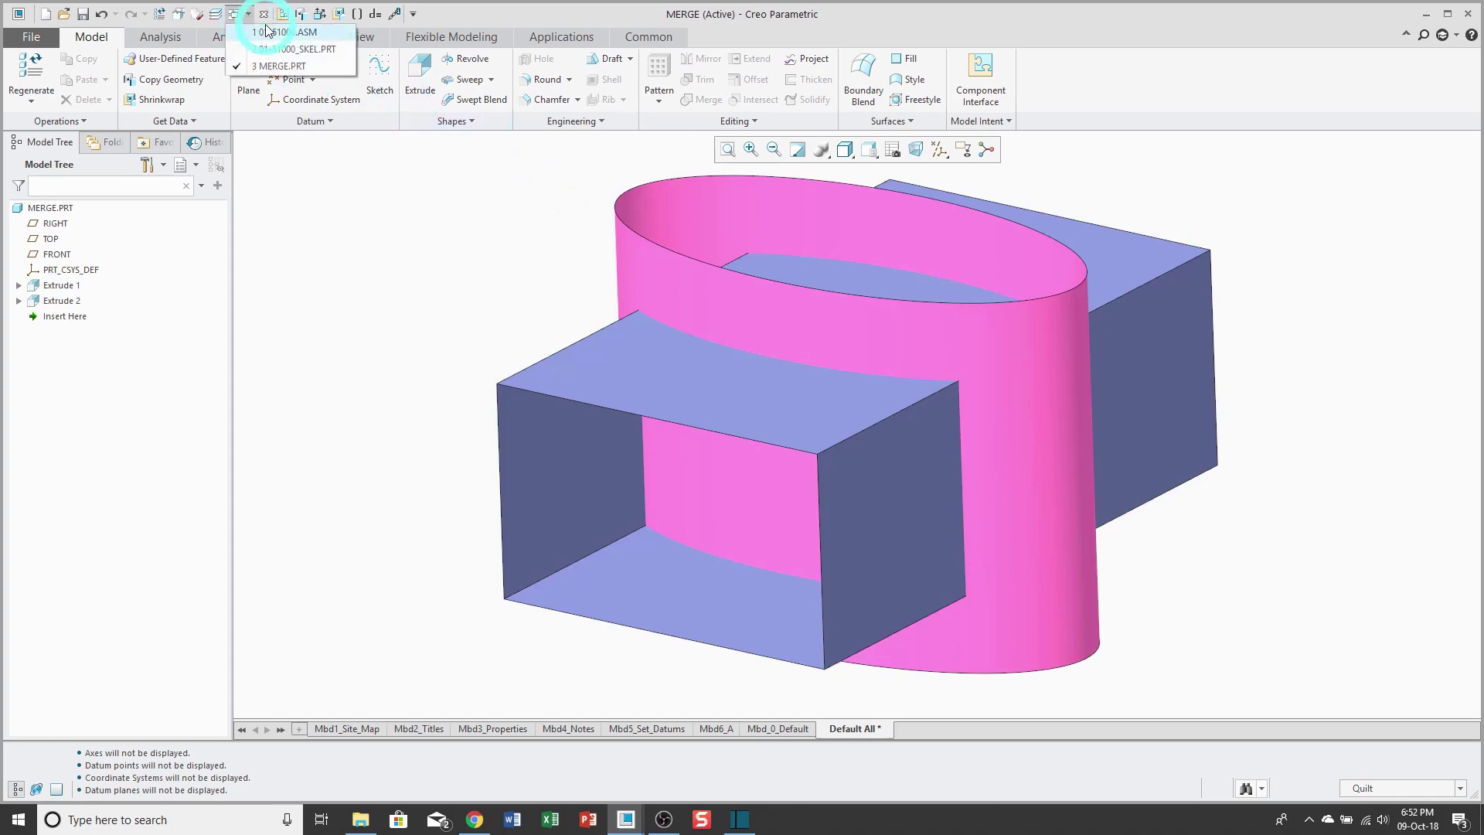
pyautogui.click(266, 31)
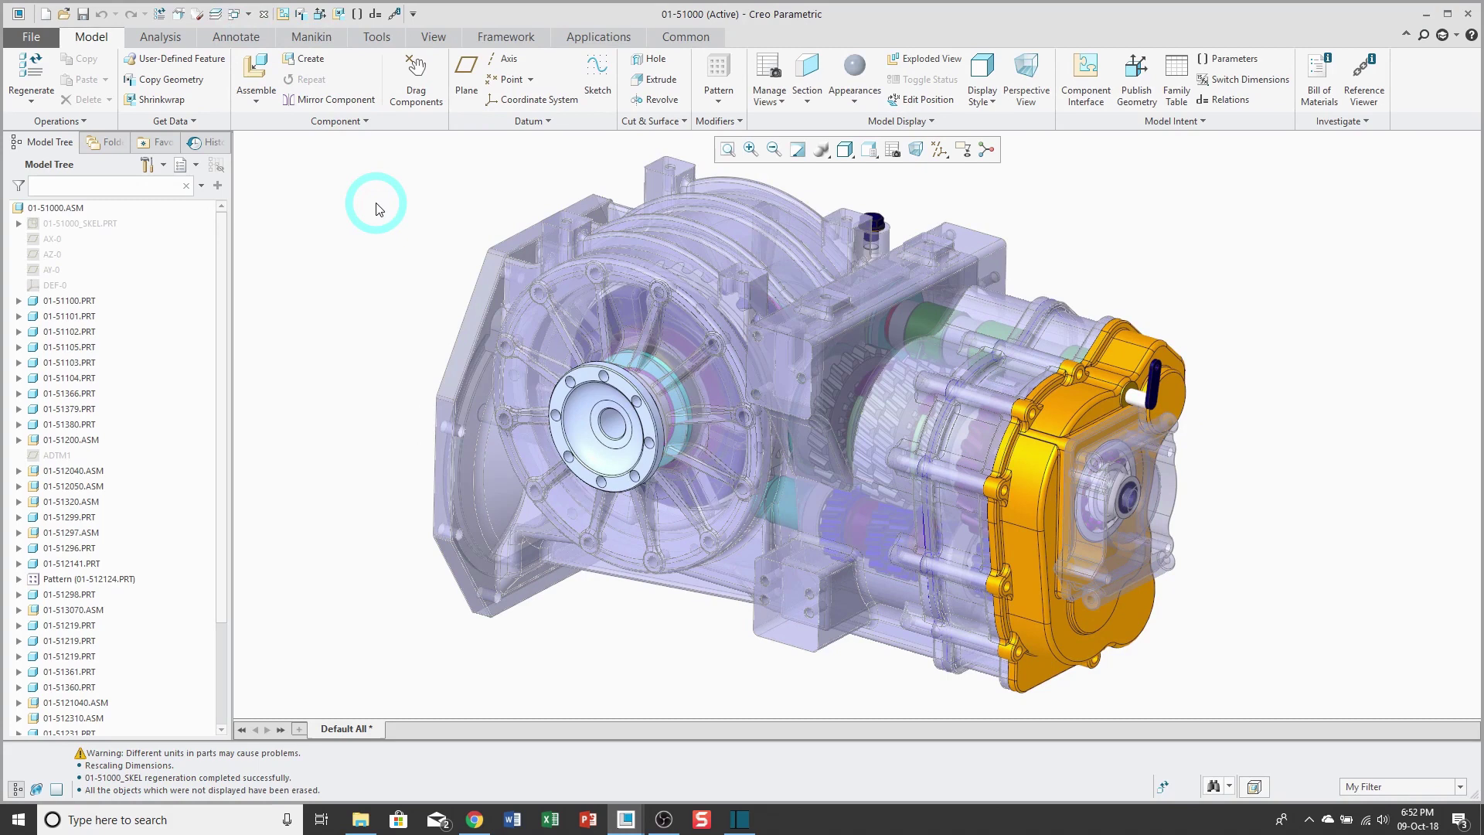
# Open Boolean Operations from Component Operations in the Menu Manager.
pyautogui.click(355, 122)
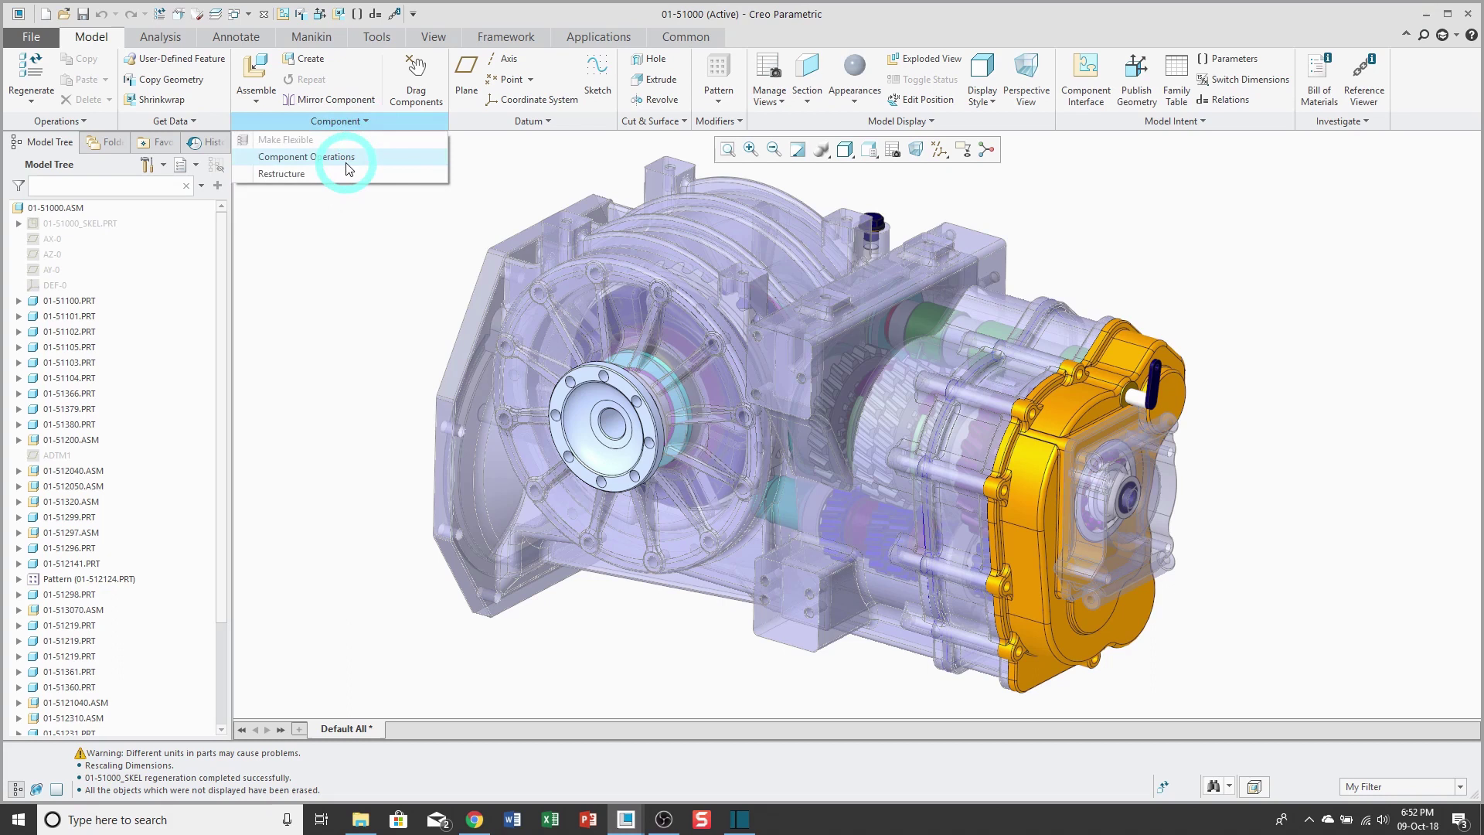
pyautogui.click(347, 158)
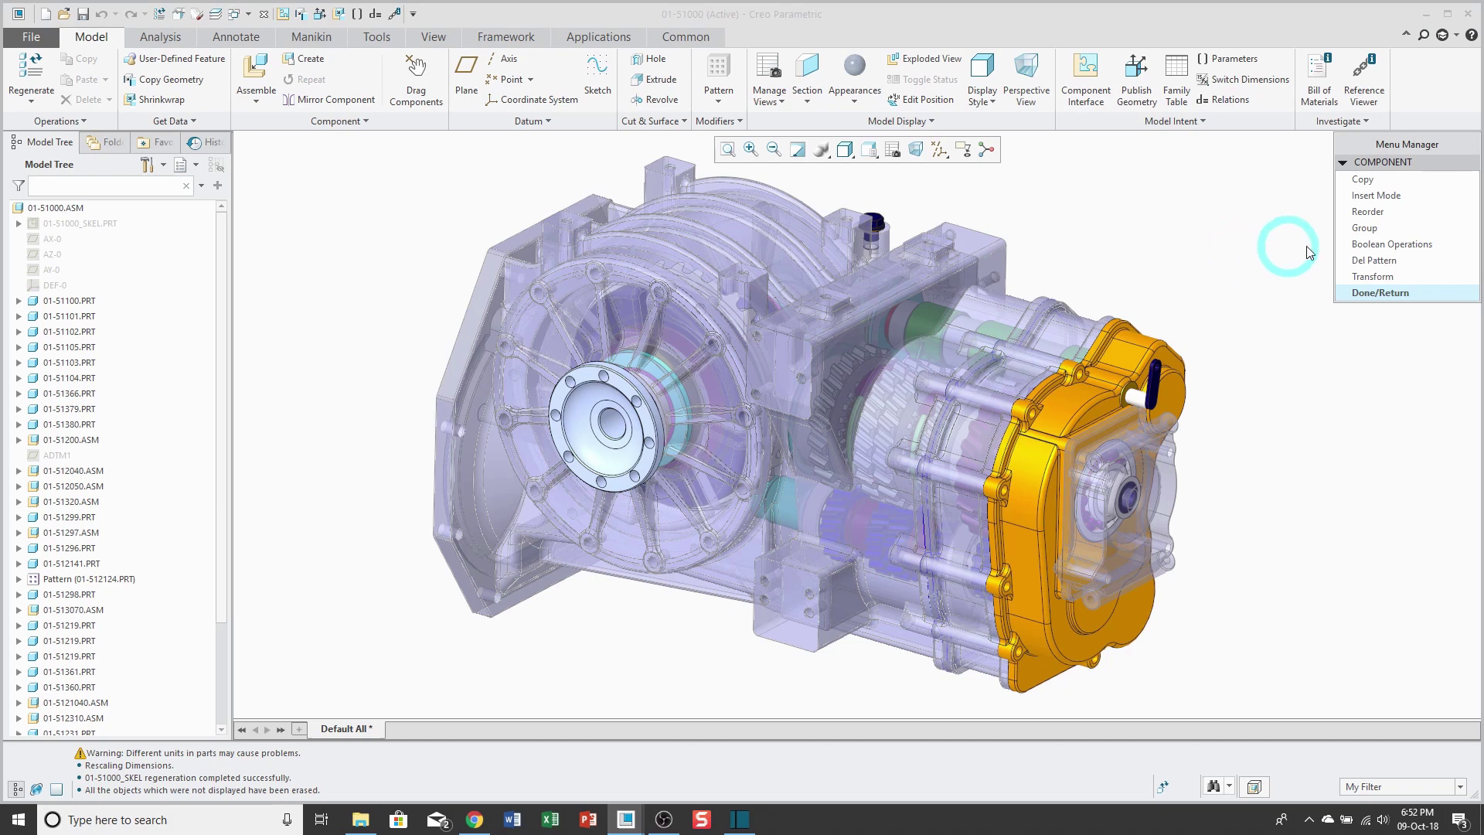
pyautogui.click(1368, 243)
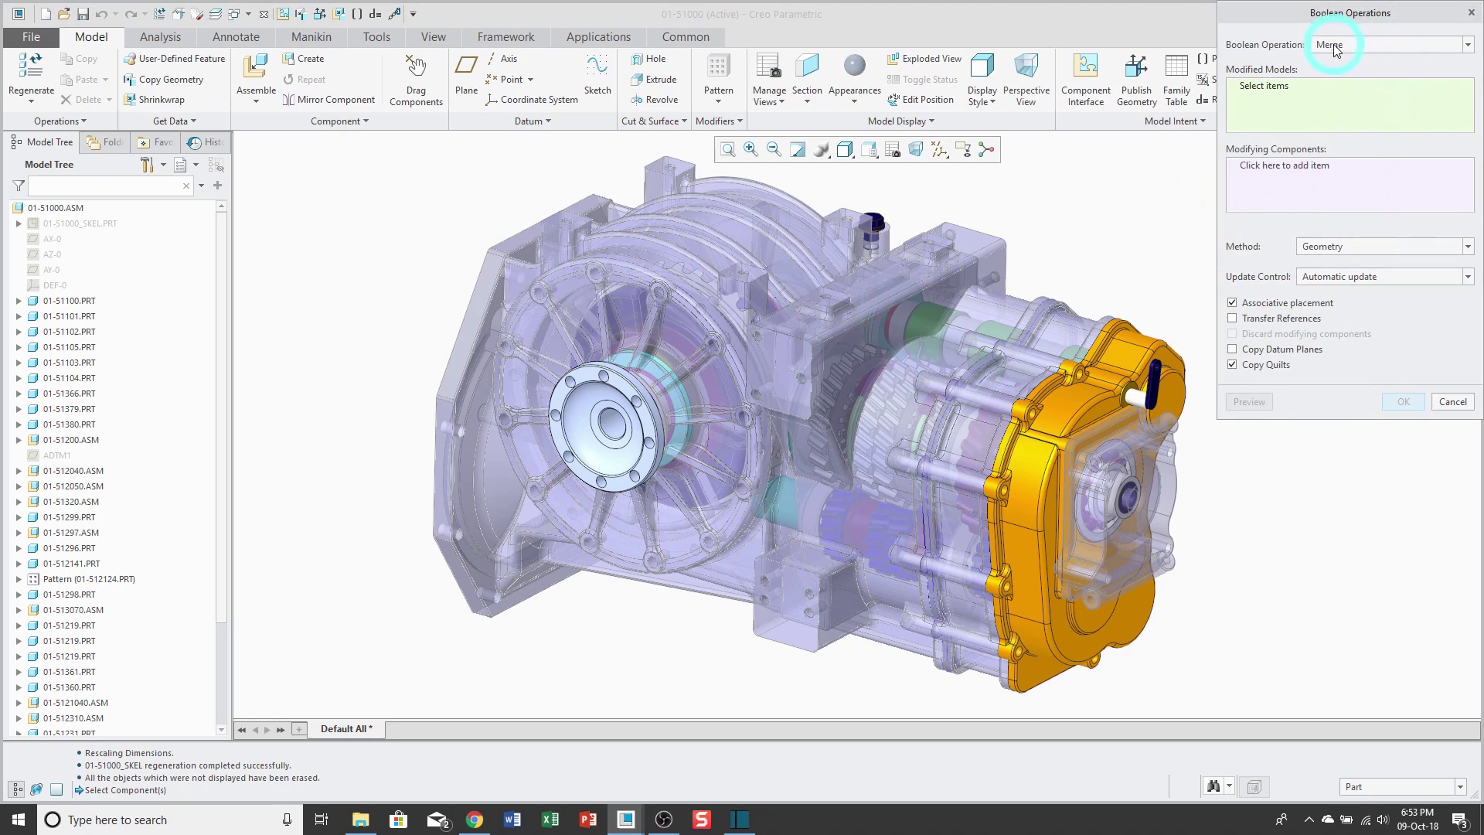
# Cancel the Boolean Operations setup and show the Windows list of open models.
pyautogui.click(1452, 402)
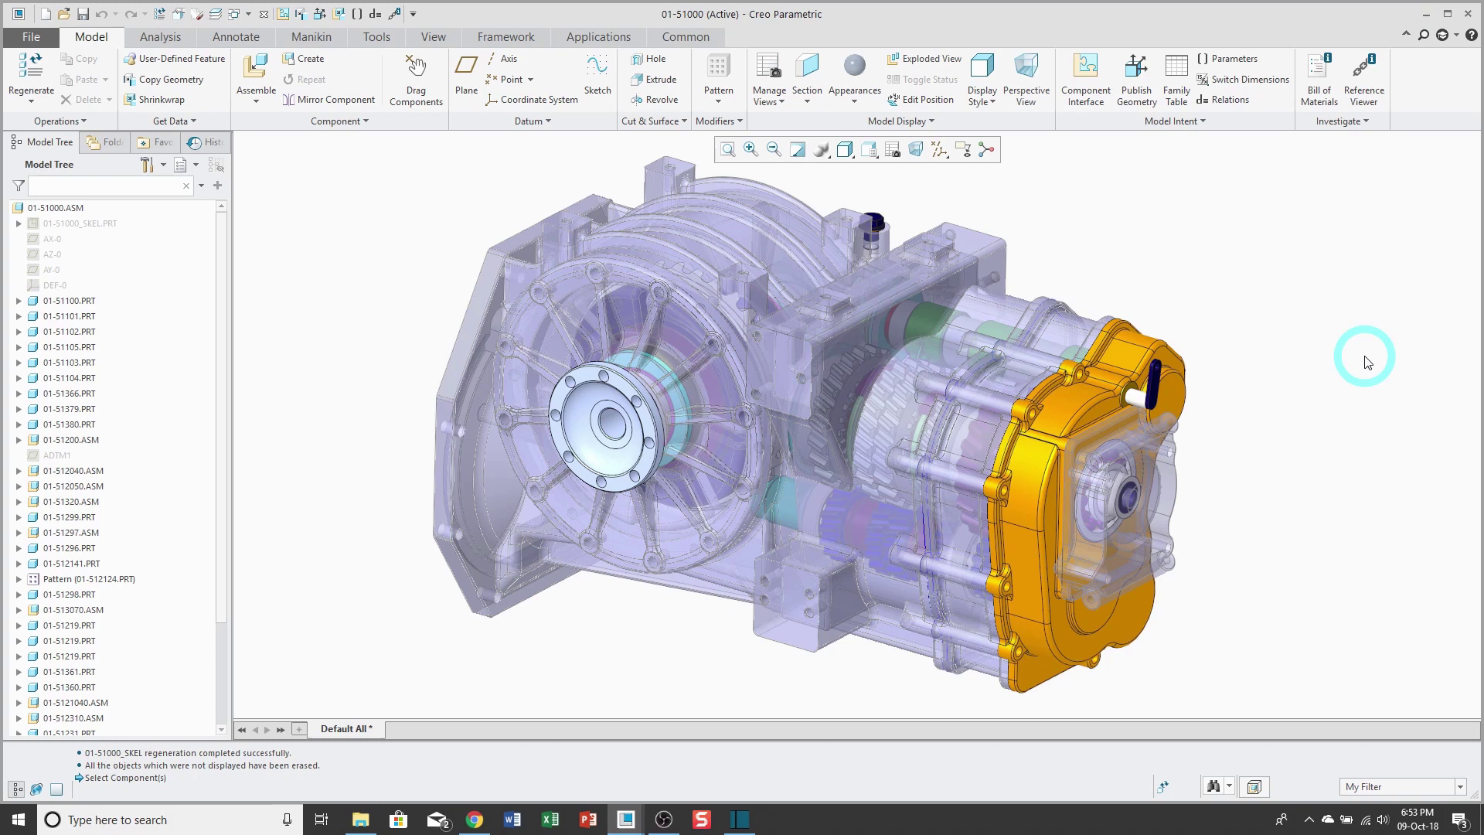
pyautogui.click(242, 14)
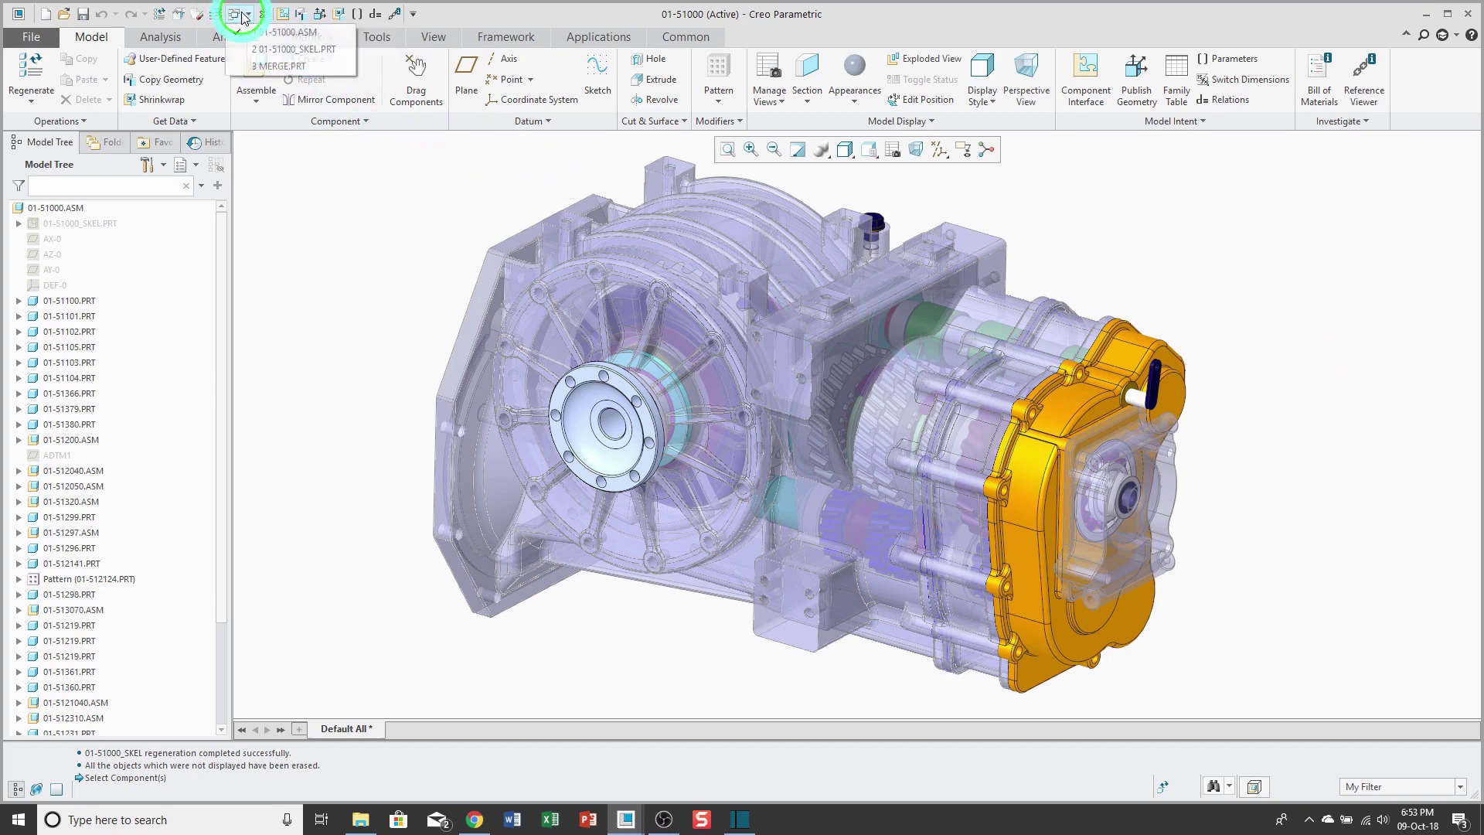
pyautogui.click(268, 51)
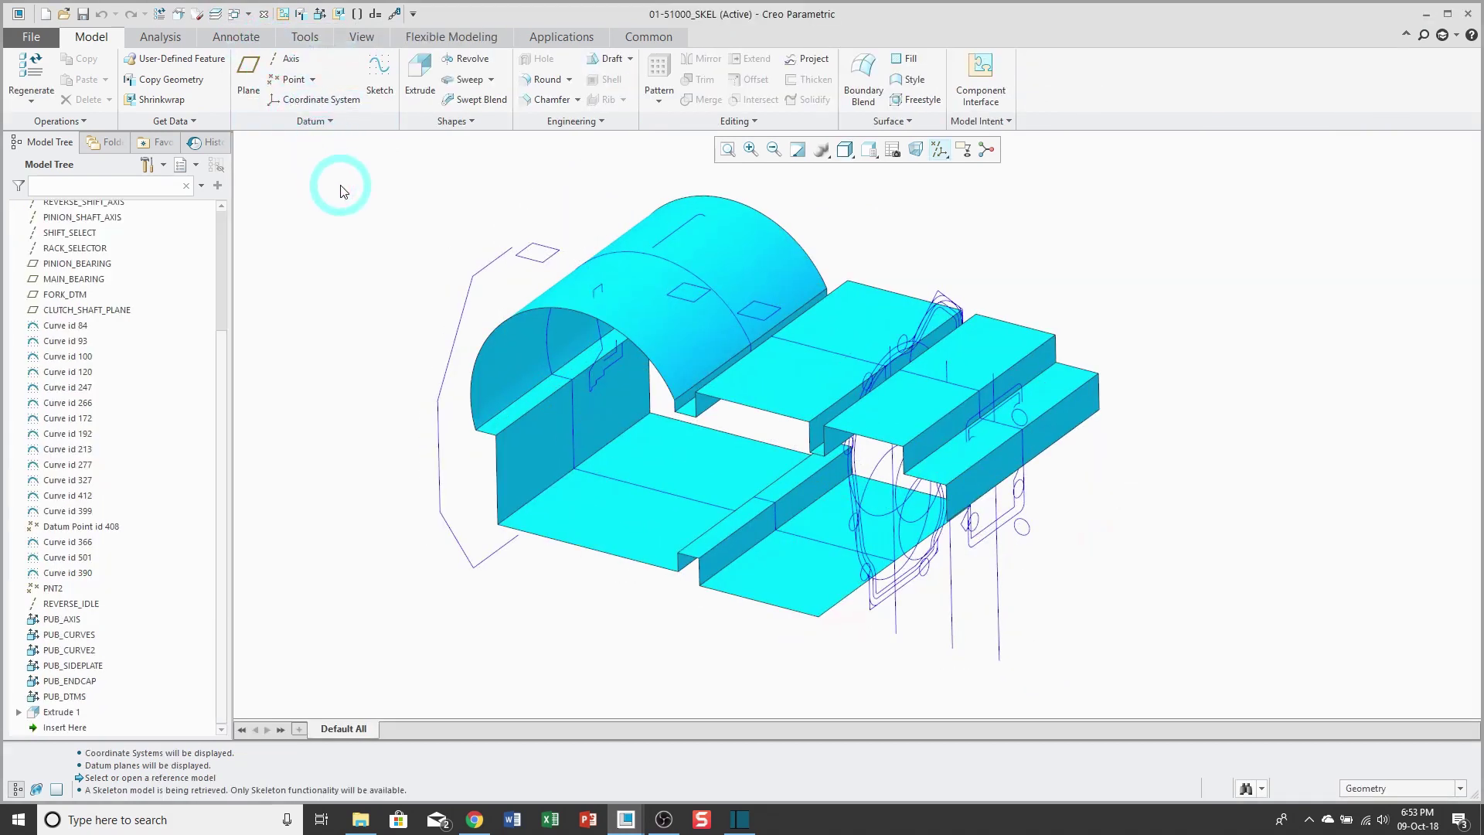
pyautogui.click(940, 151)
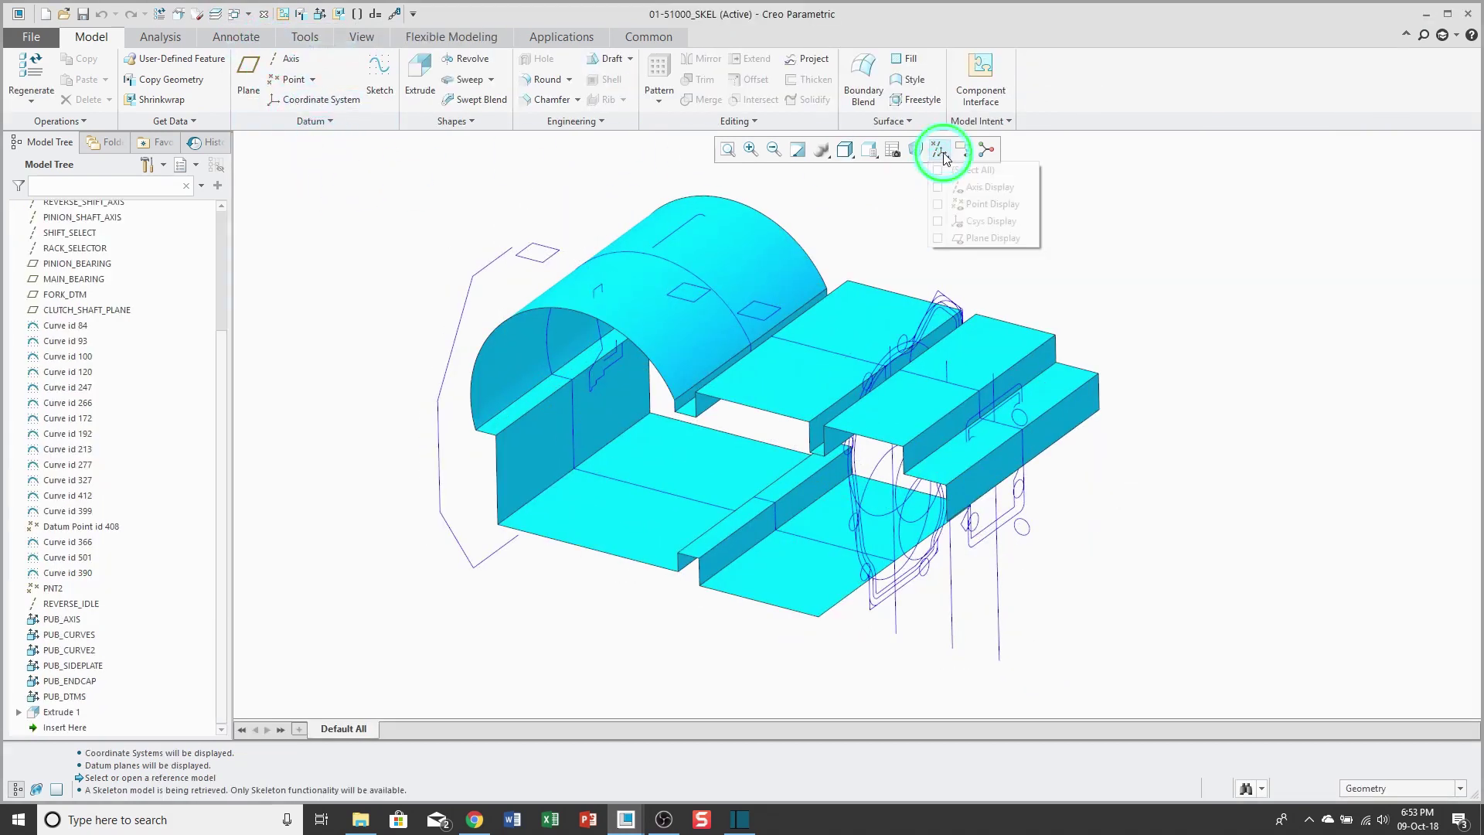
pyautogui.click(955, 169)
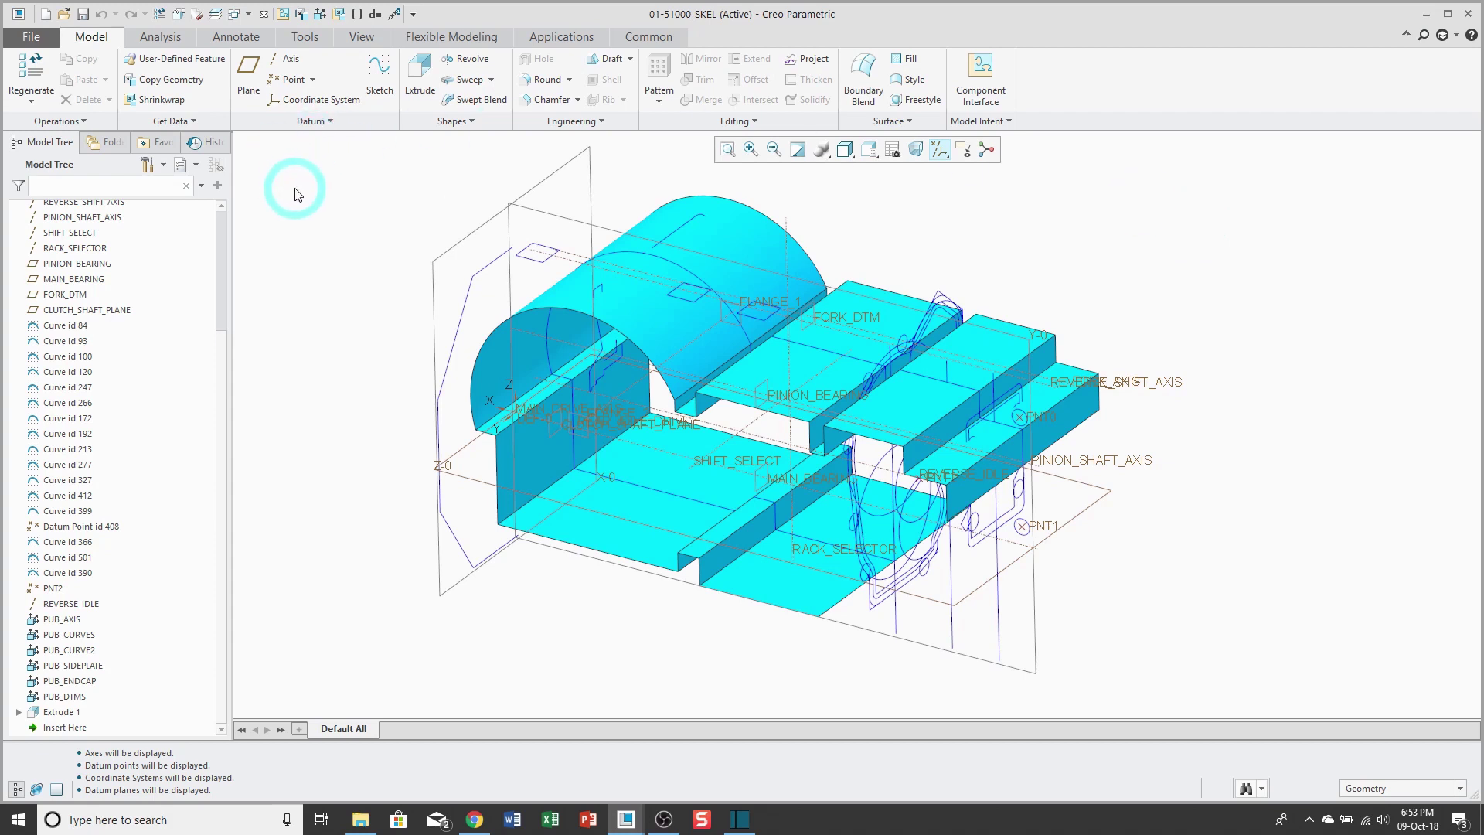
pyautogui.click(234, 13)
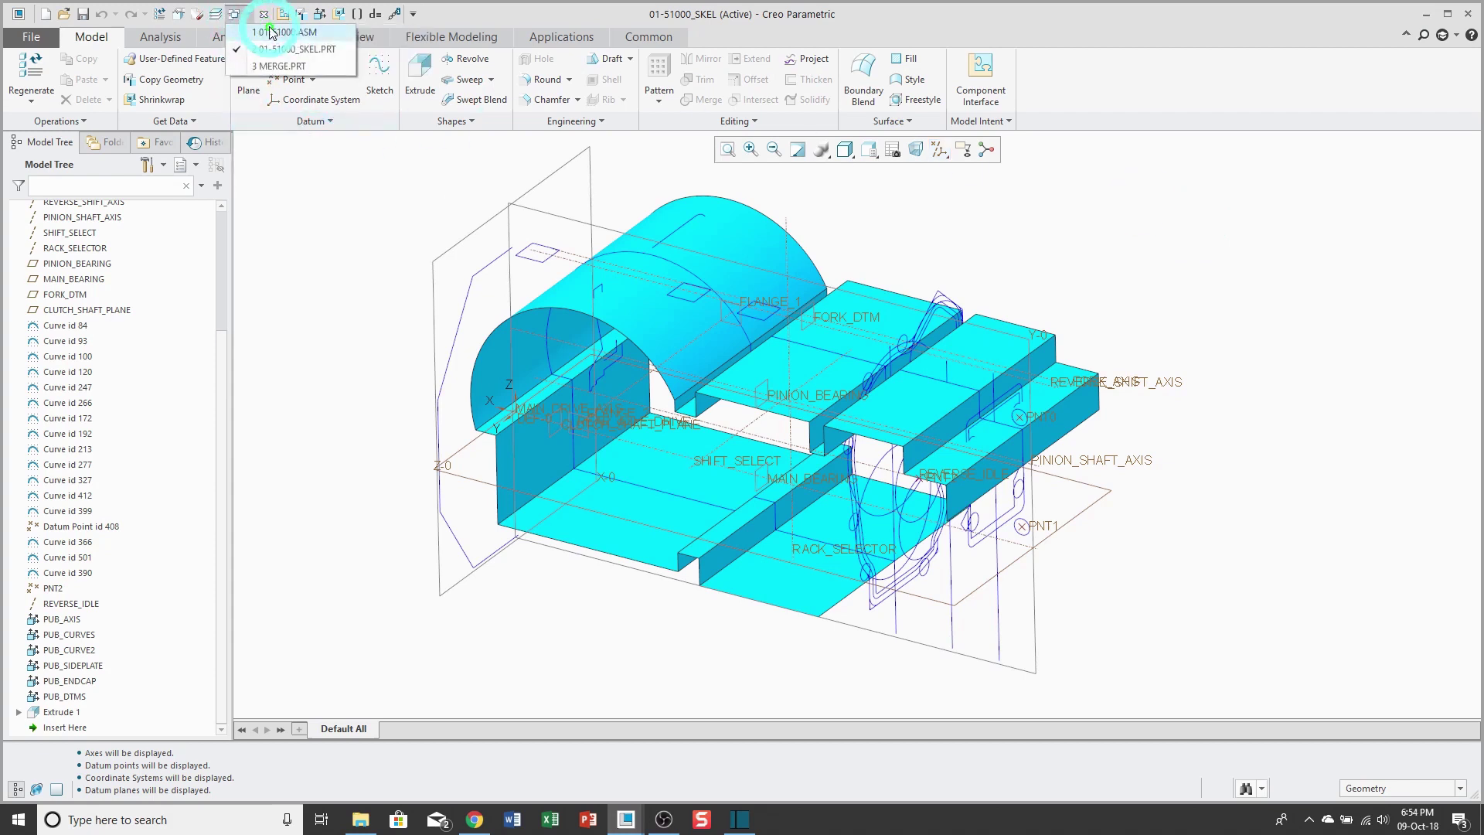
pyautogui.click(276, 35)
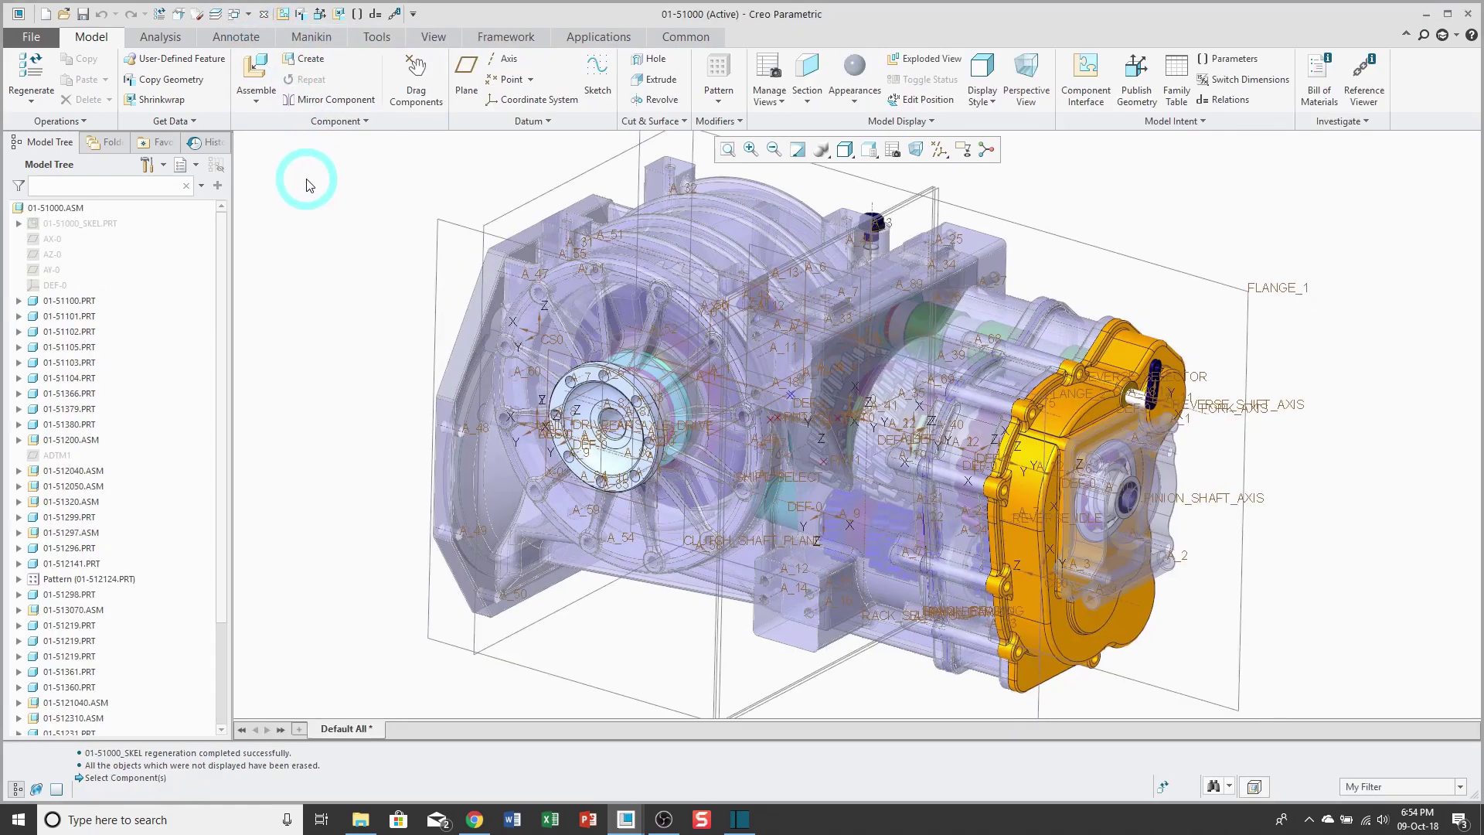
pyautogui.click(939, 149)
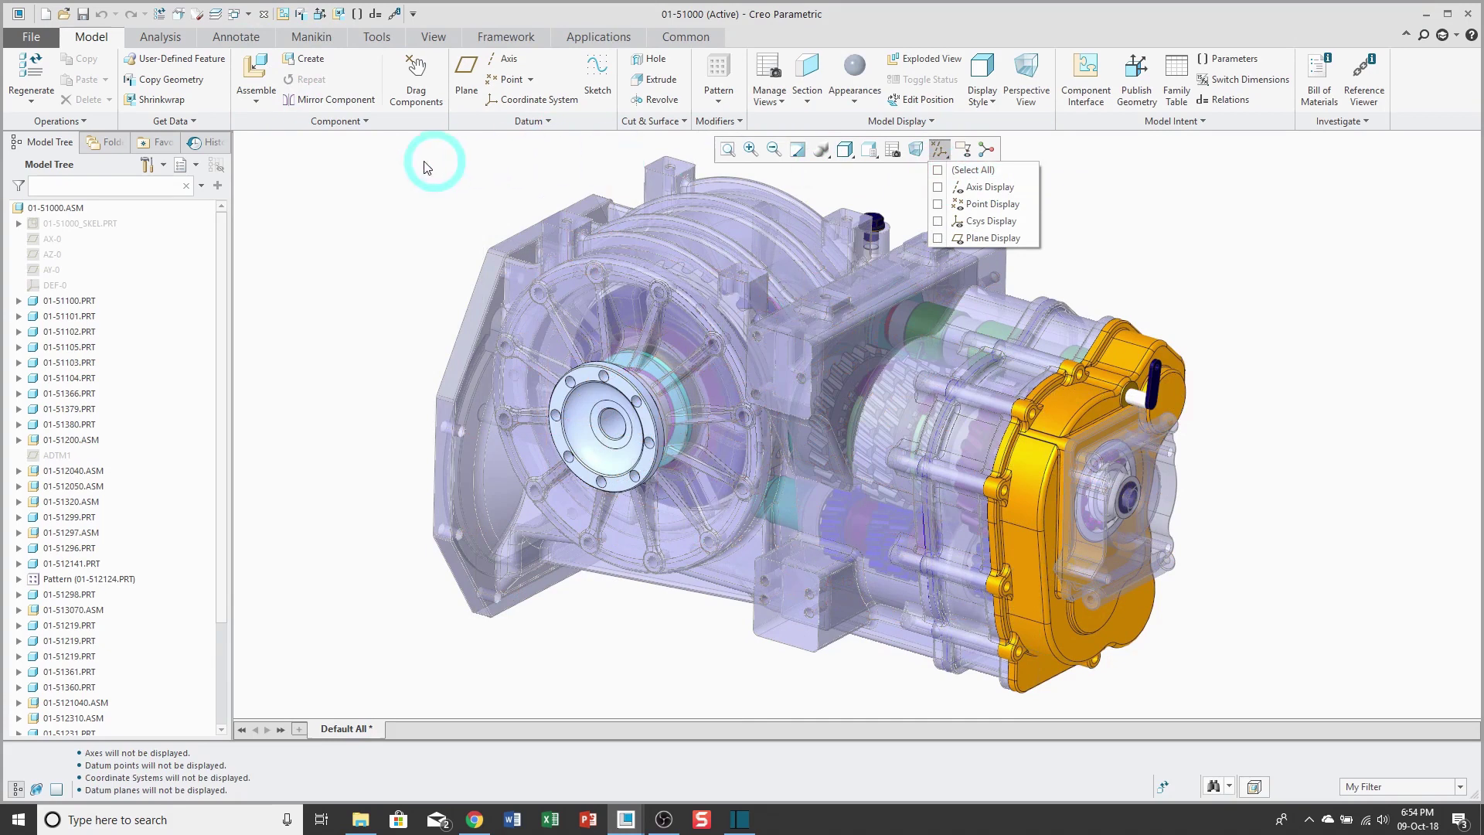
pyautogui.click(943, 169)
pyautogui.click(394, 182)
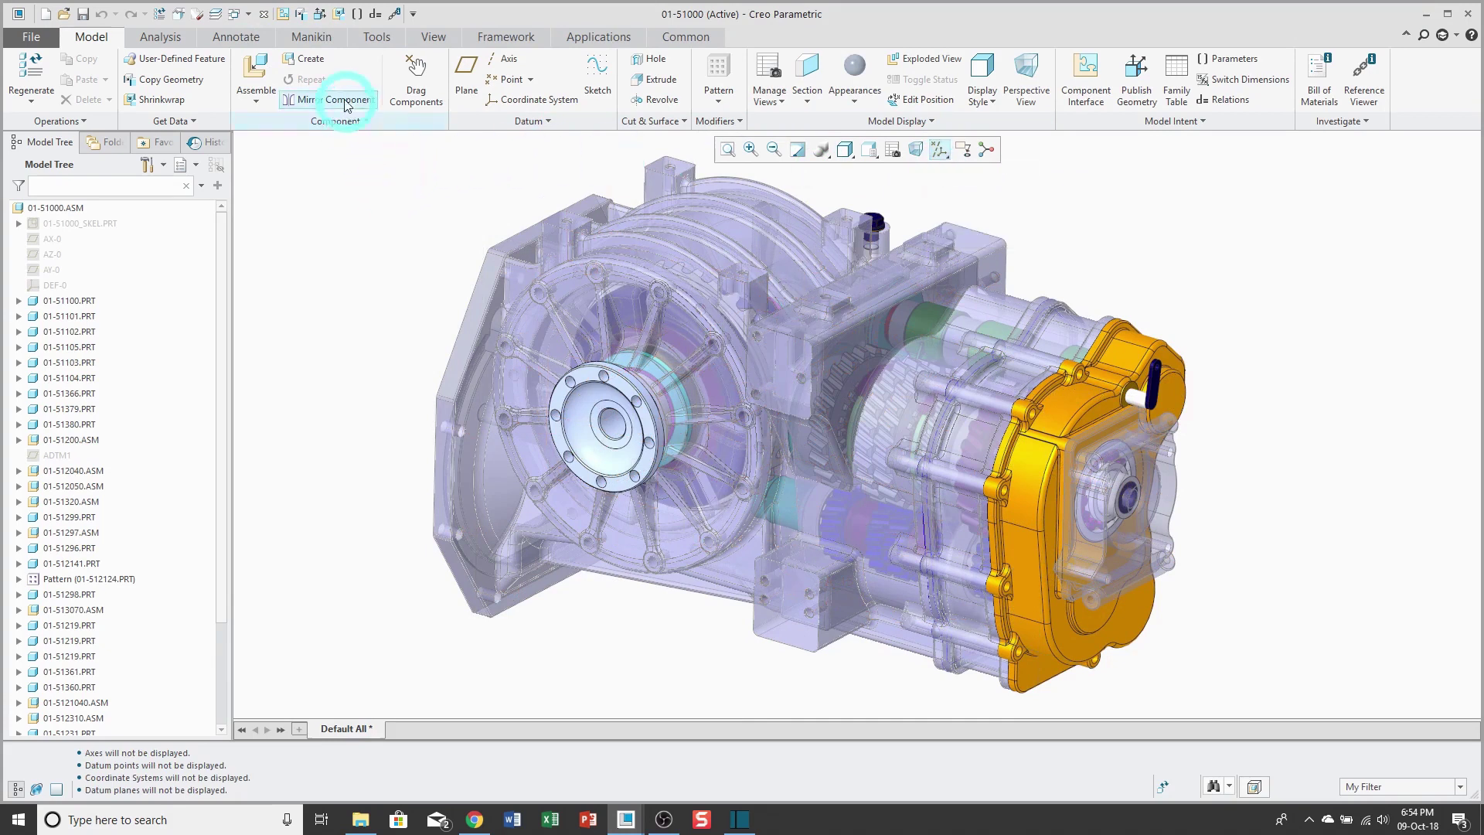
# Create subassembly 01-51400, copied from the default mmcae_assy_std.asm template.
pyautogui.click(309, 61)
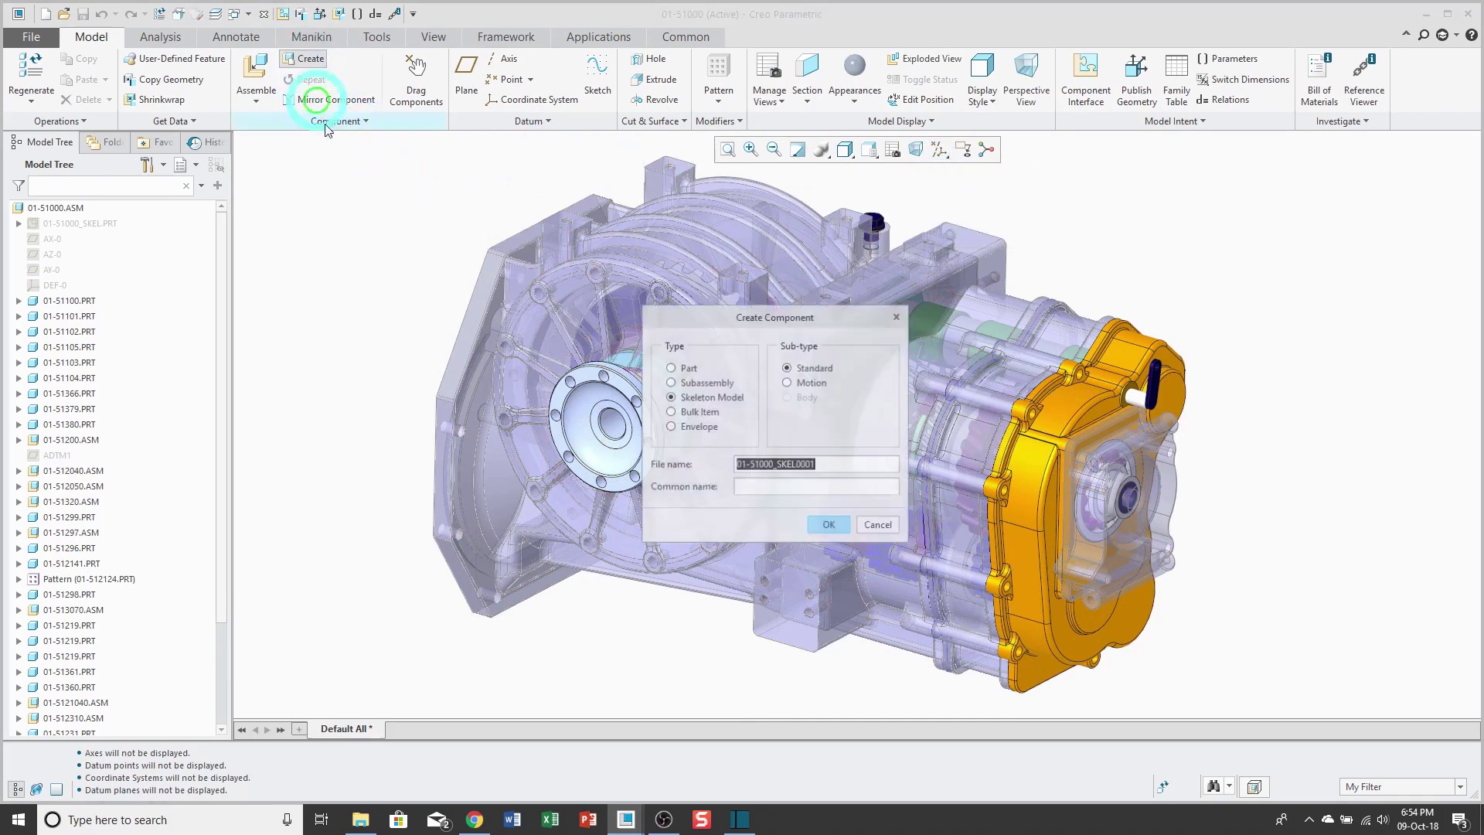
pyautogui.click(711, 382)
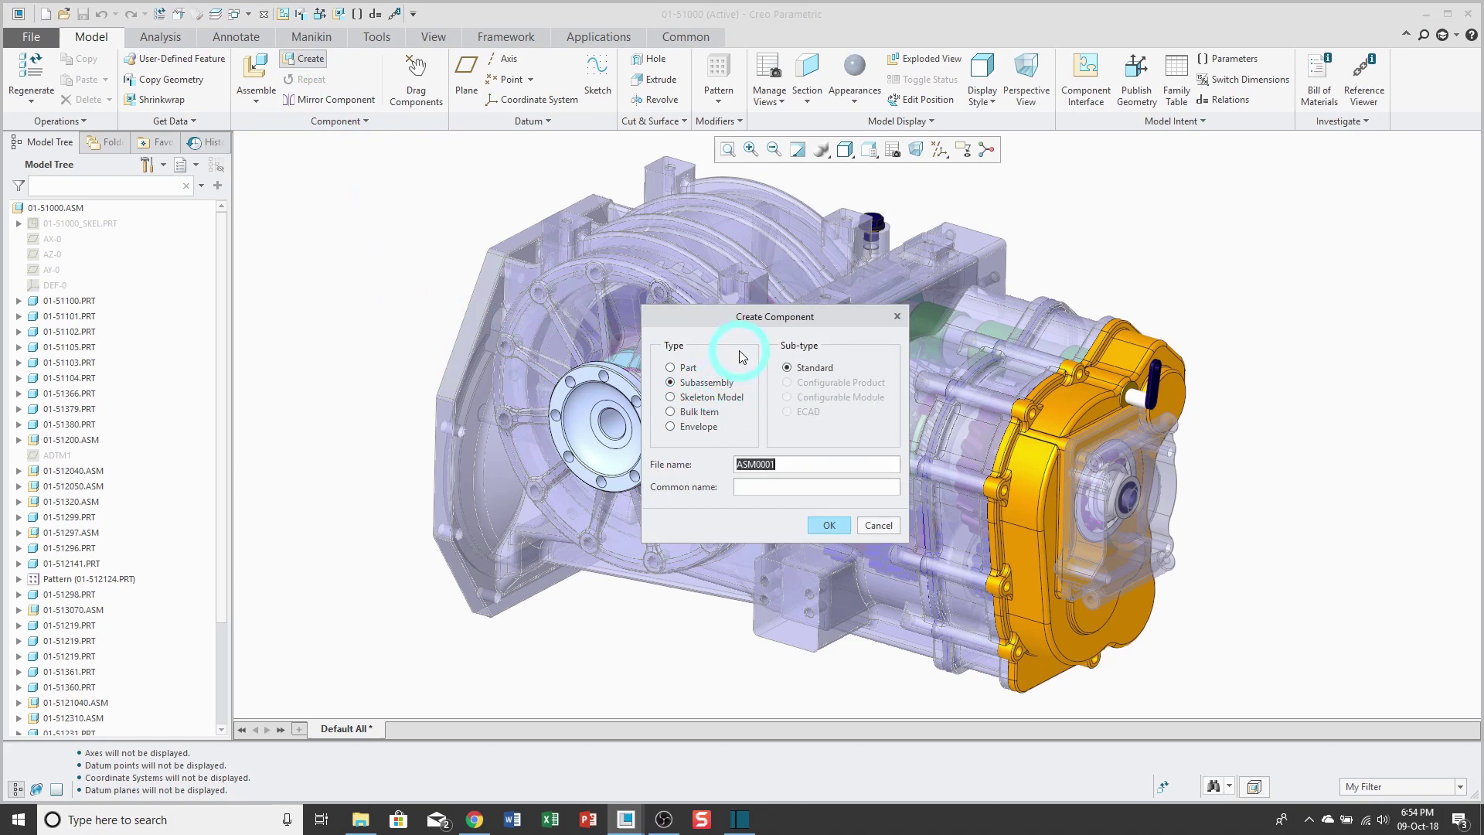
pyautogui.write('01-51400')
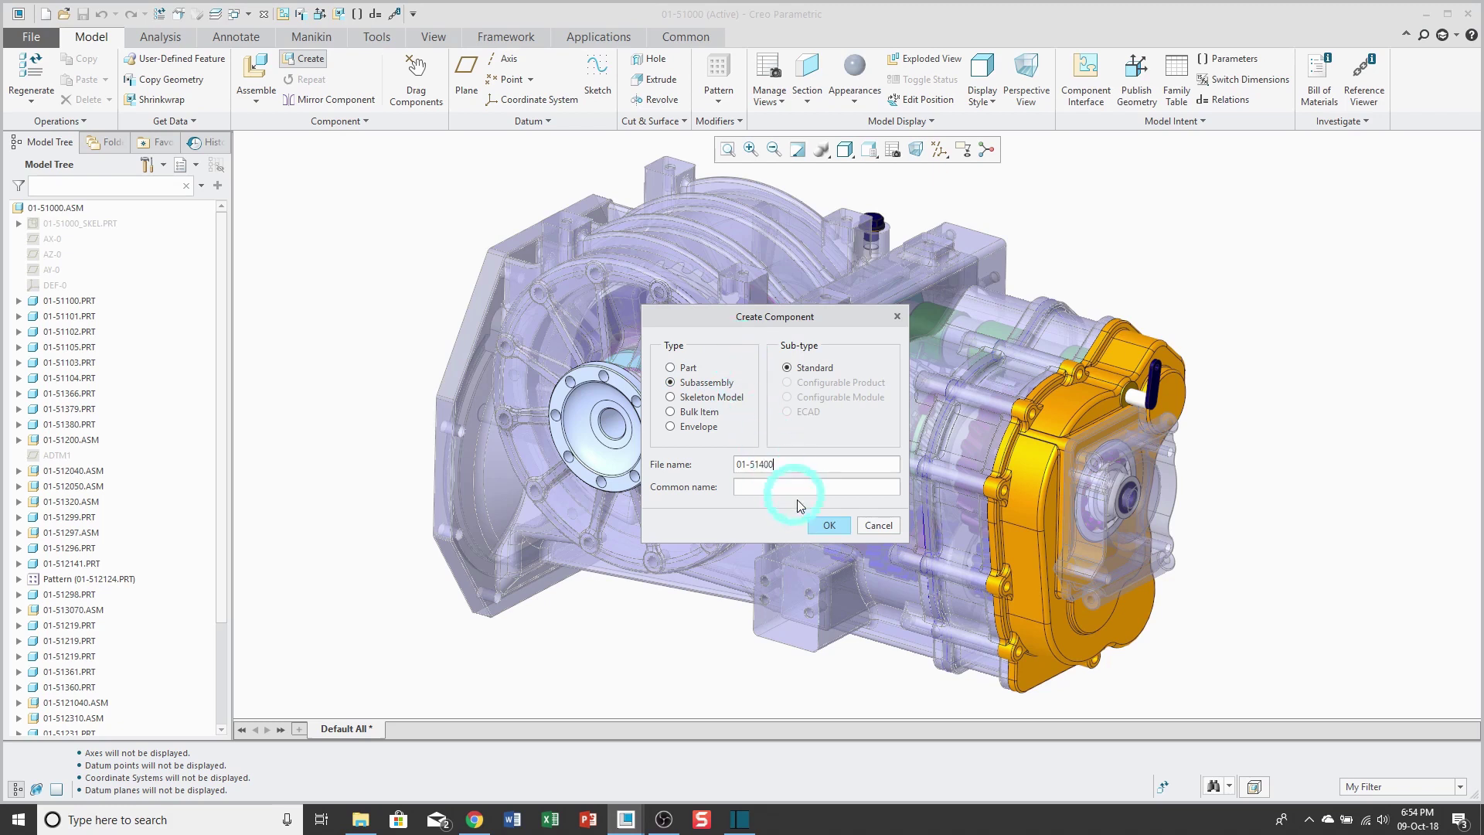
pyautogui.click(829, 524)
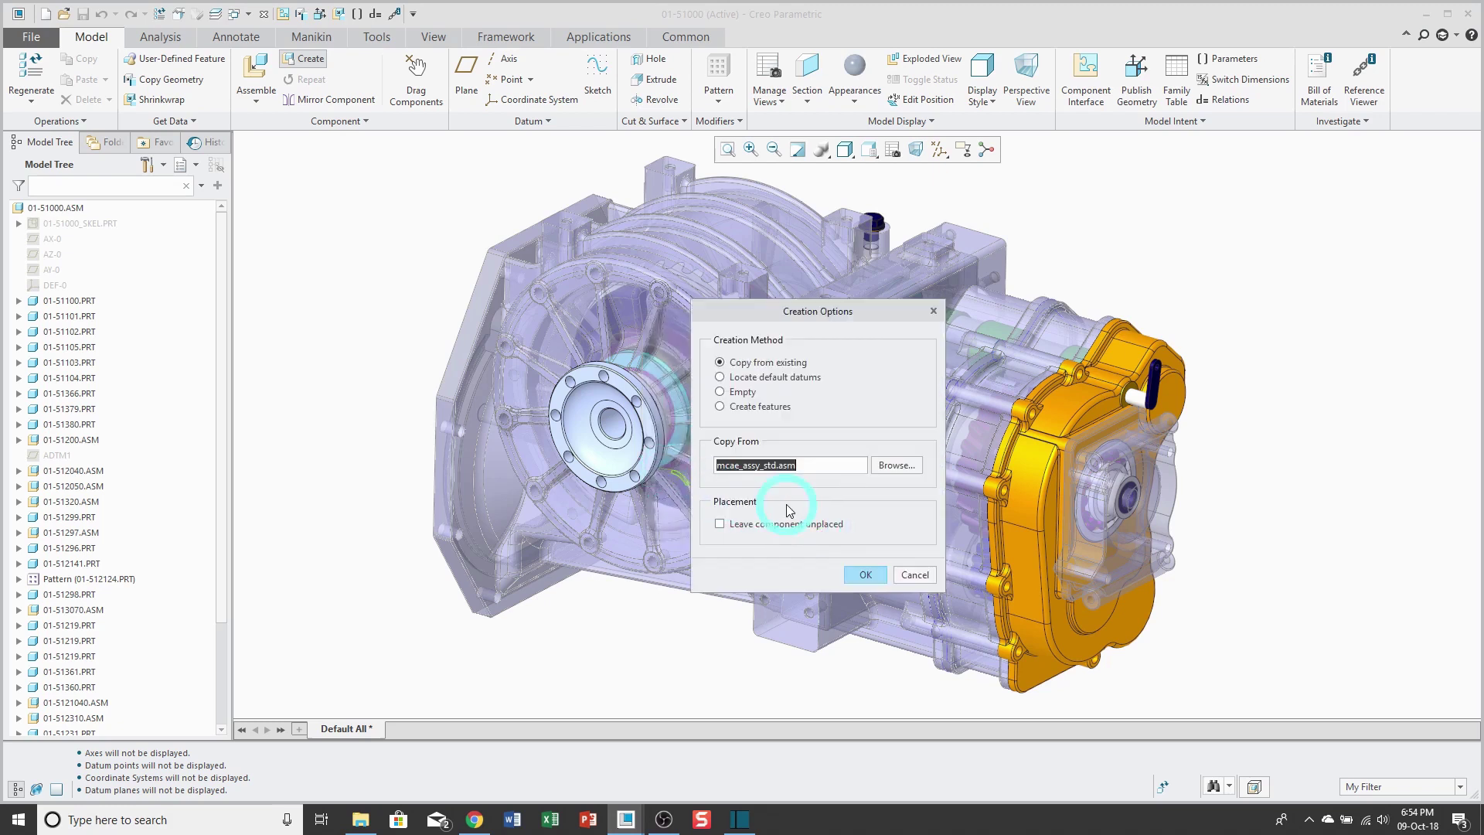
pyautogui.click(863, 576)
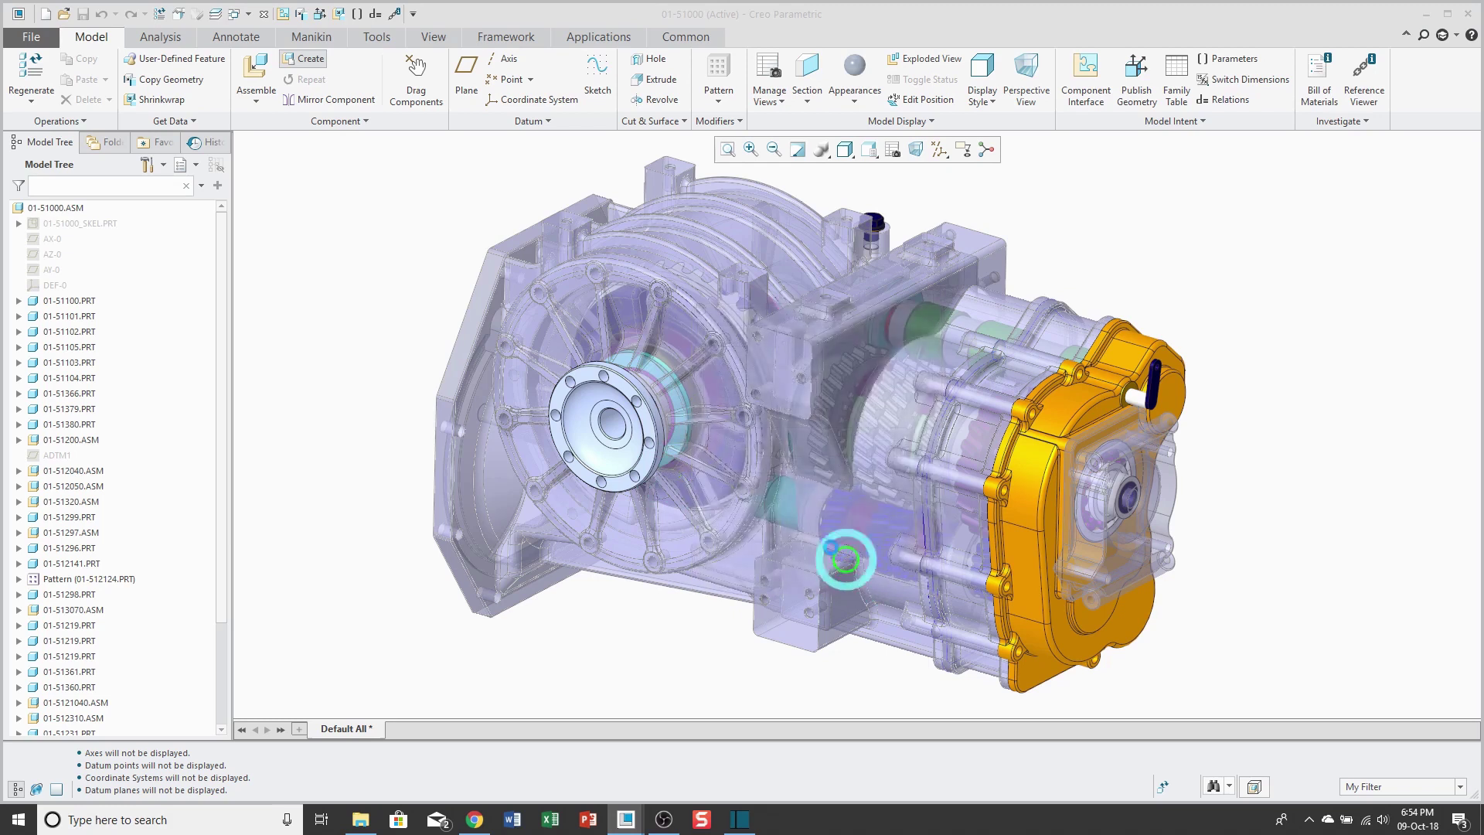
# Place subassembly 01-51400 in the gearbox assembly with a default constraint.
pyautogui.click(395, 323)
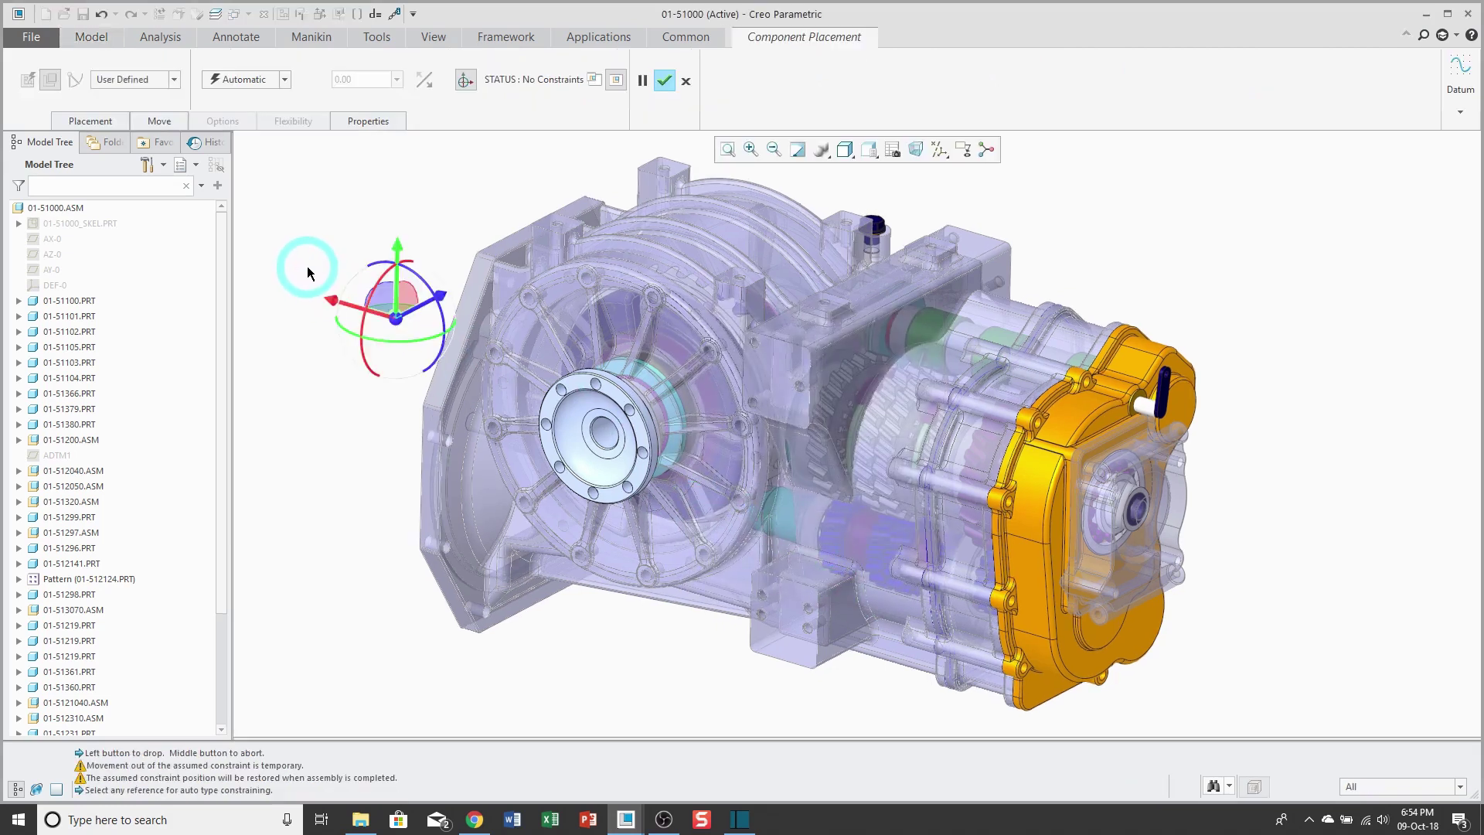
pyautogui.rightClick(305, 265)
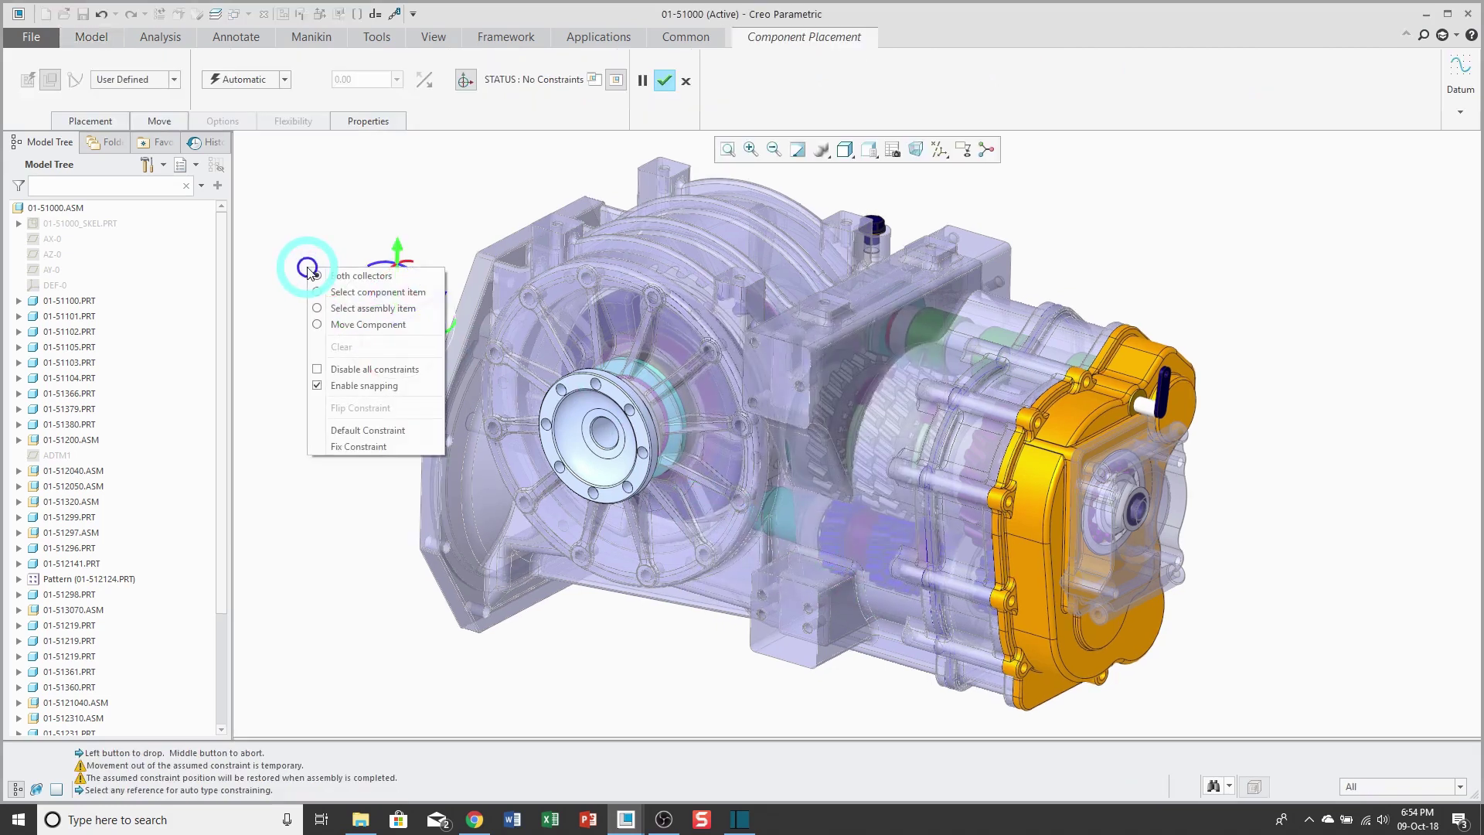
pyautogui.click(356, 432)
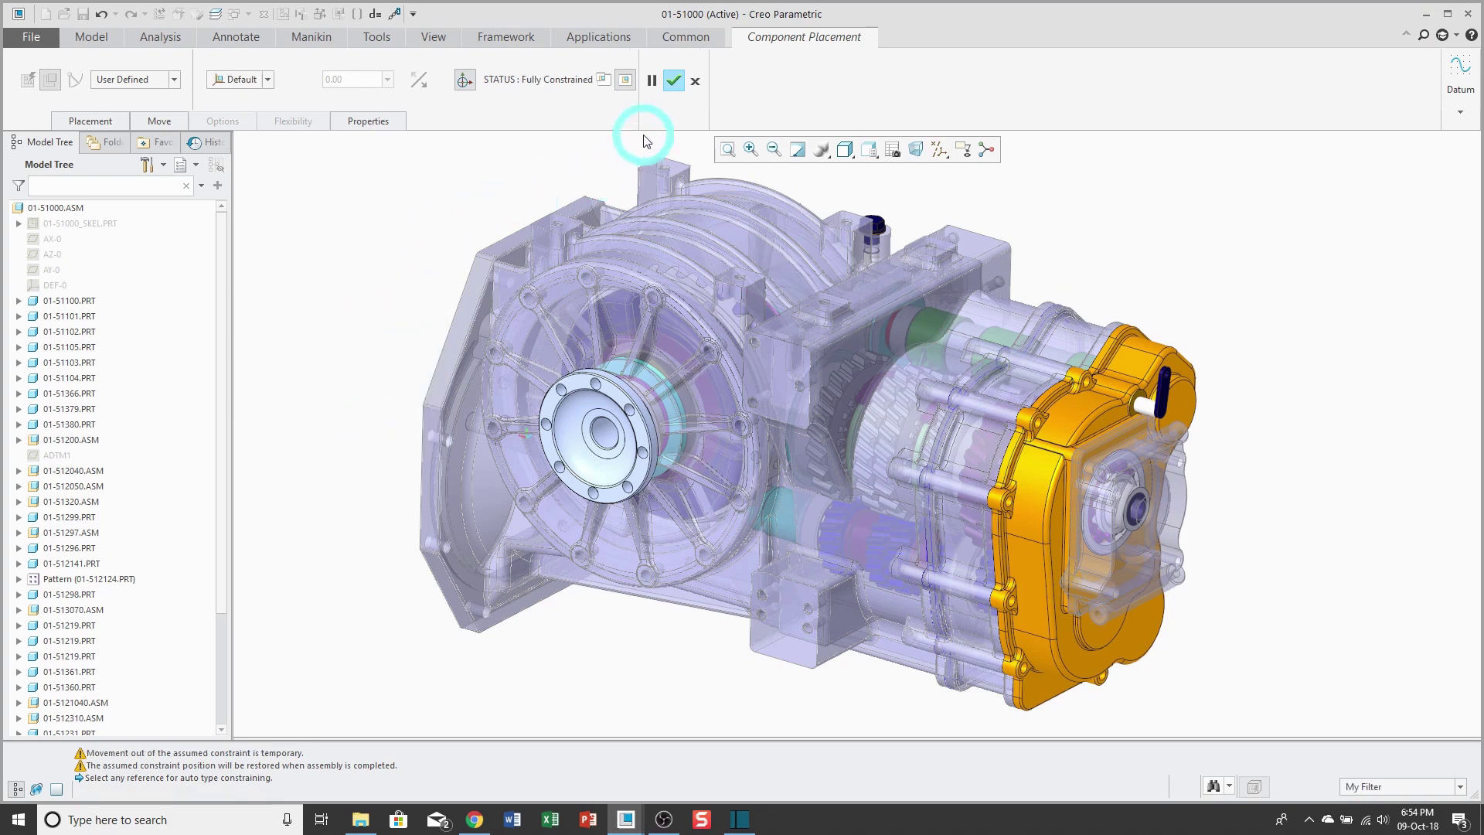
pyautogui.click(674, 82)
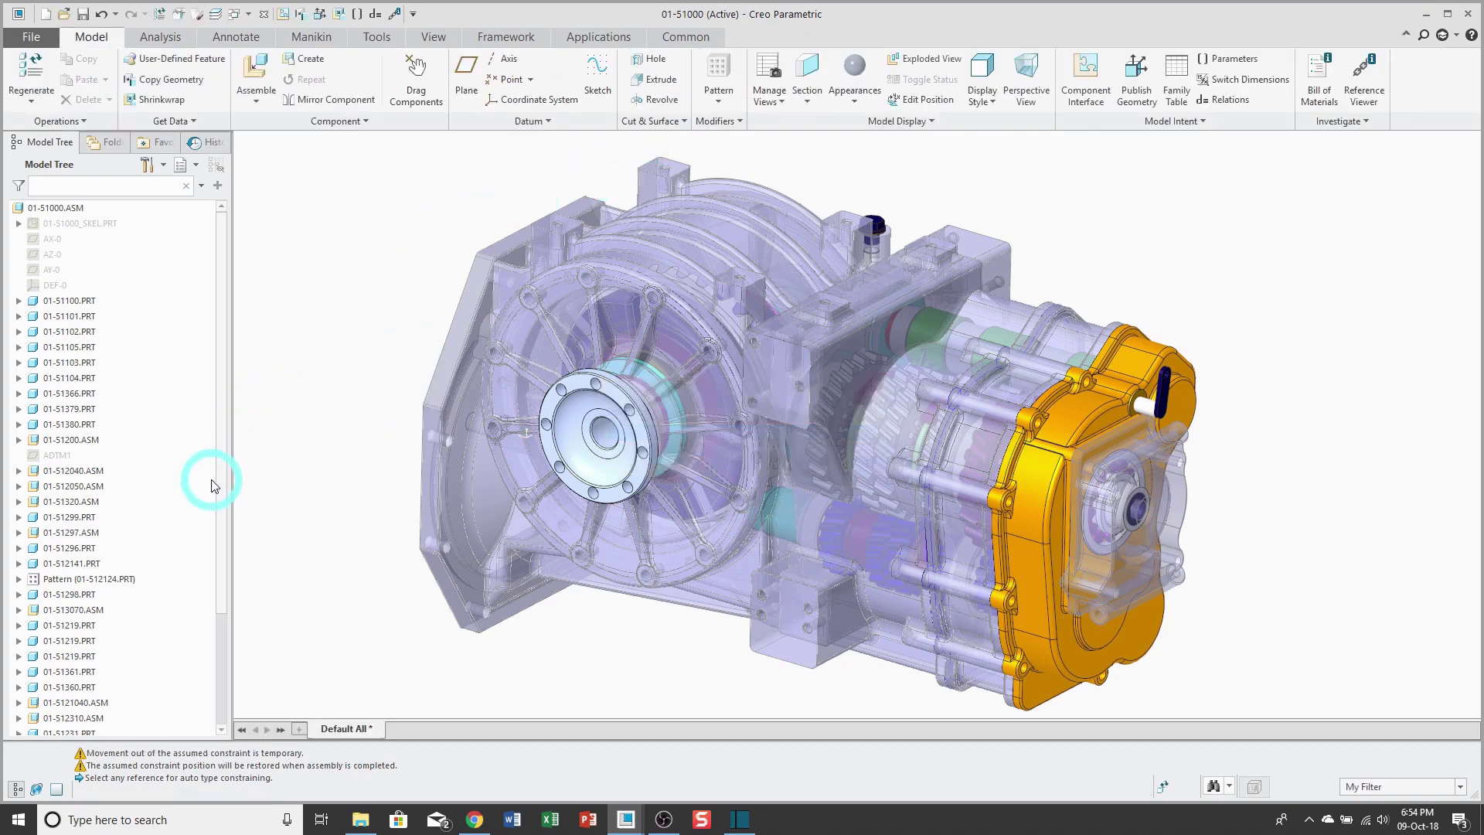
# Activate 01-51400.ASM in the Model Tree and start a new component in it.
pyautogui.scroll(-3, 215, 486)
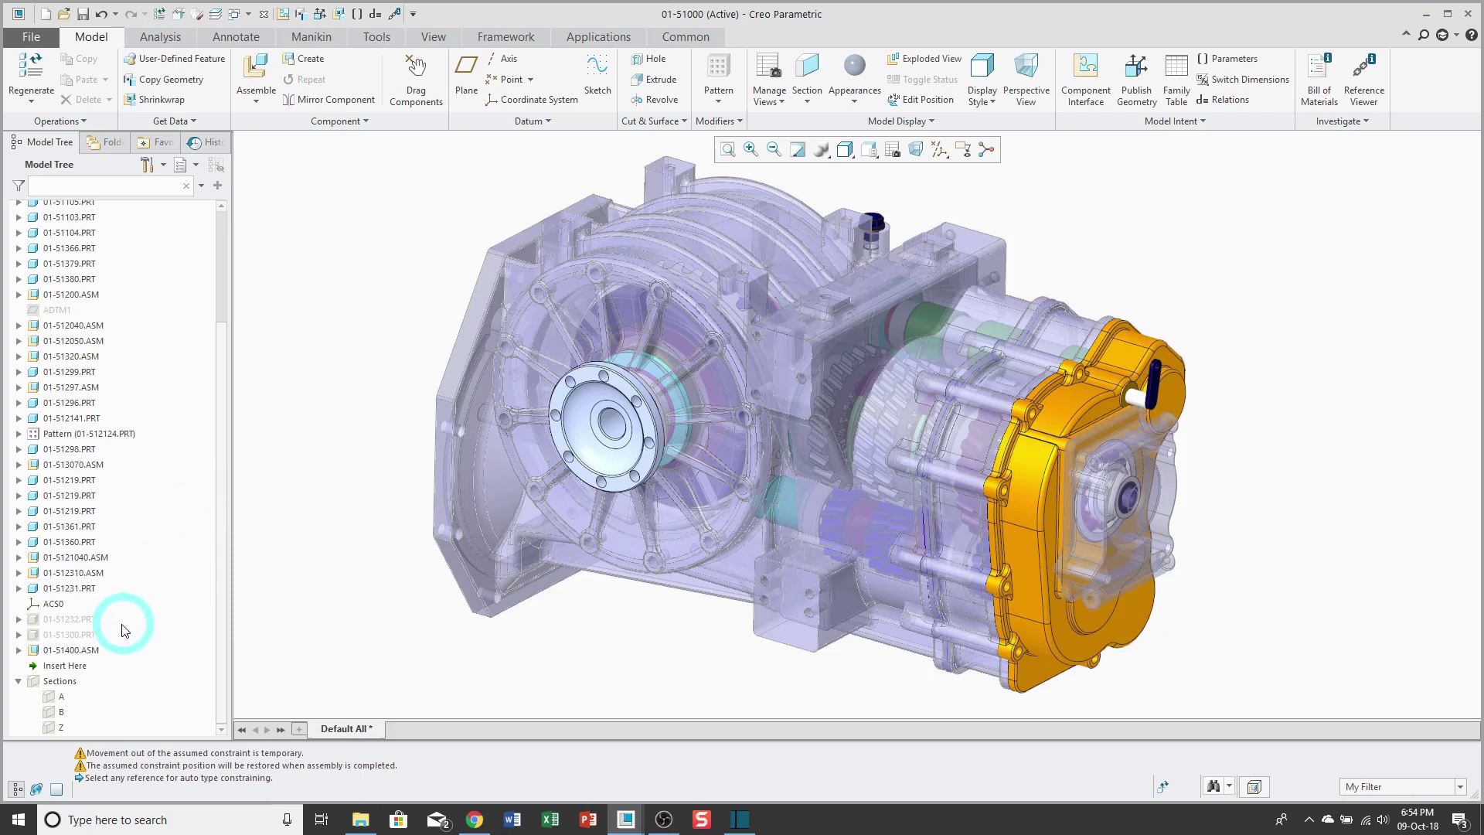
pyautogui.click(80, 653)
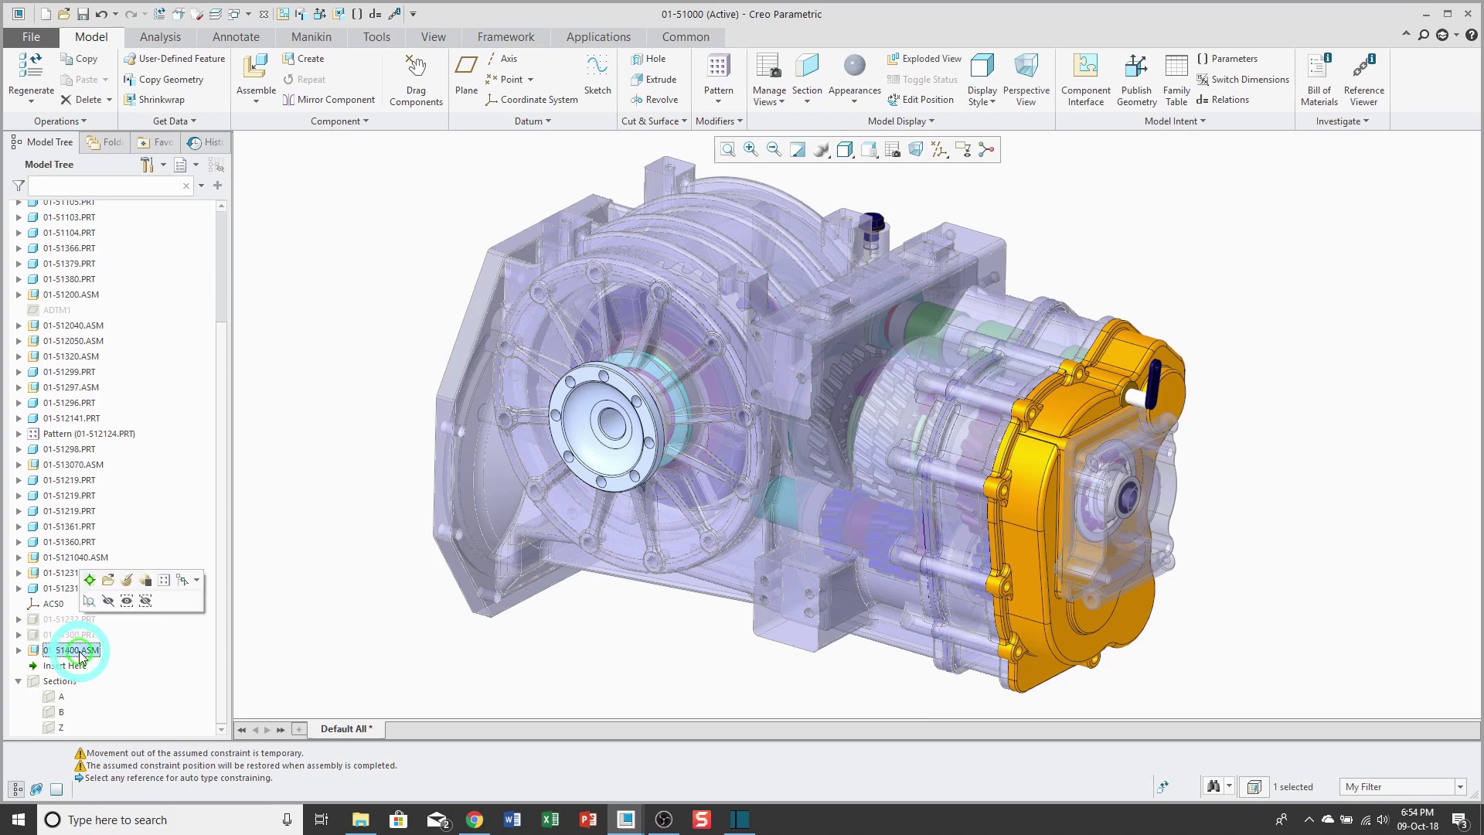
pyautogui.click(90, 582)
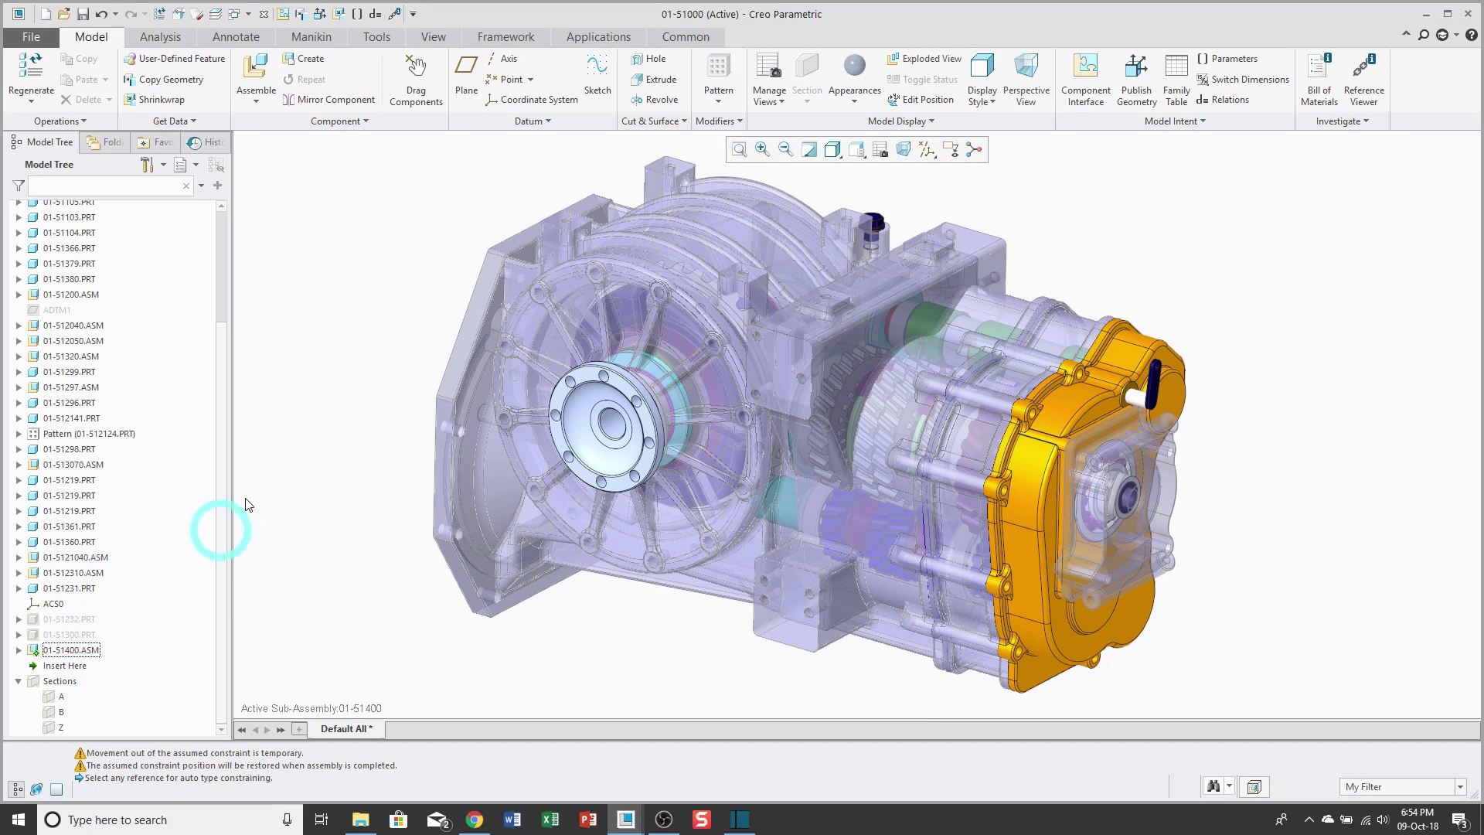
pyautogui.click(309, 59)
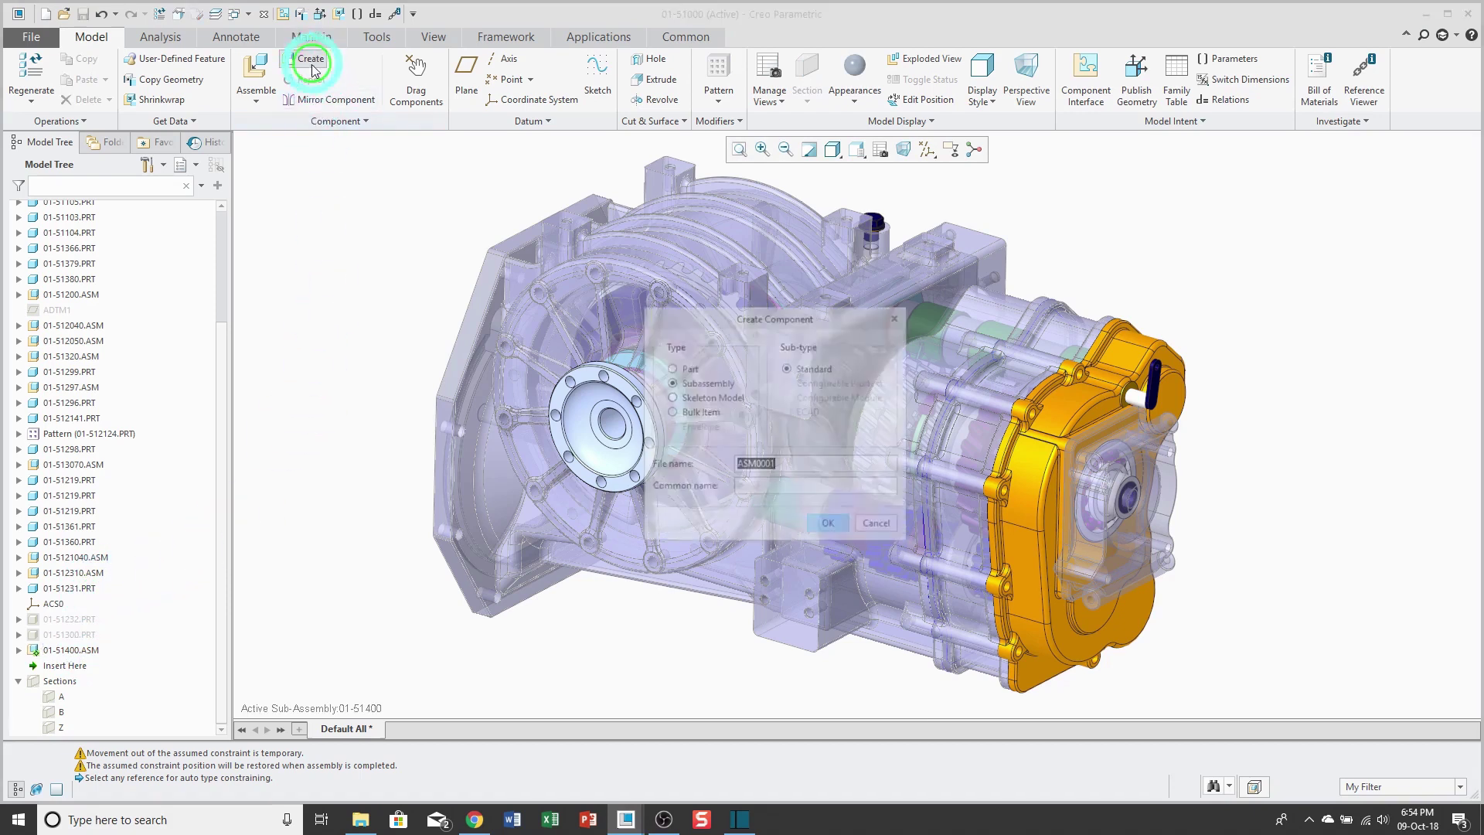
# Create skeleton 01-51400_SKEL0001.PRT from mmcae_part_std.prt and expand 01-51400.ASM.
pyautogui.click(706, 398)
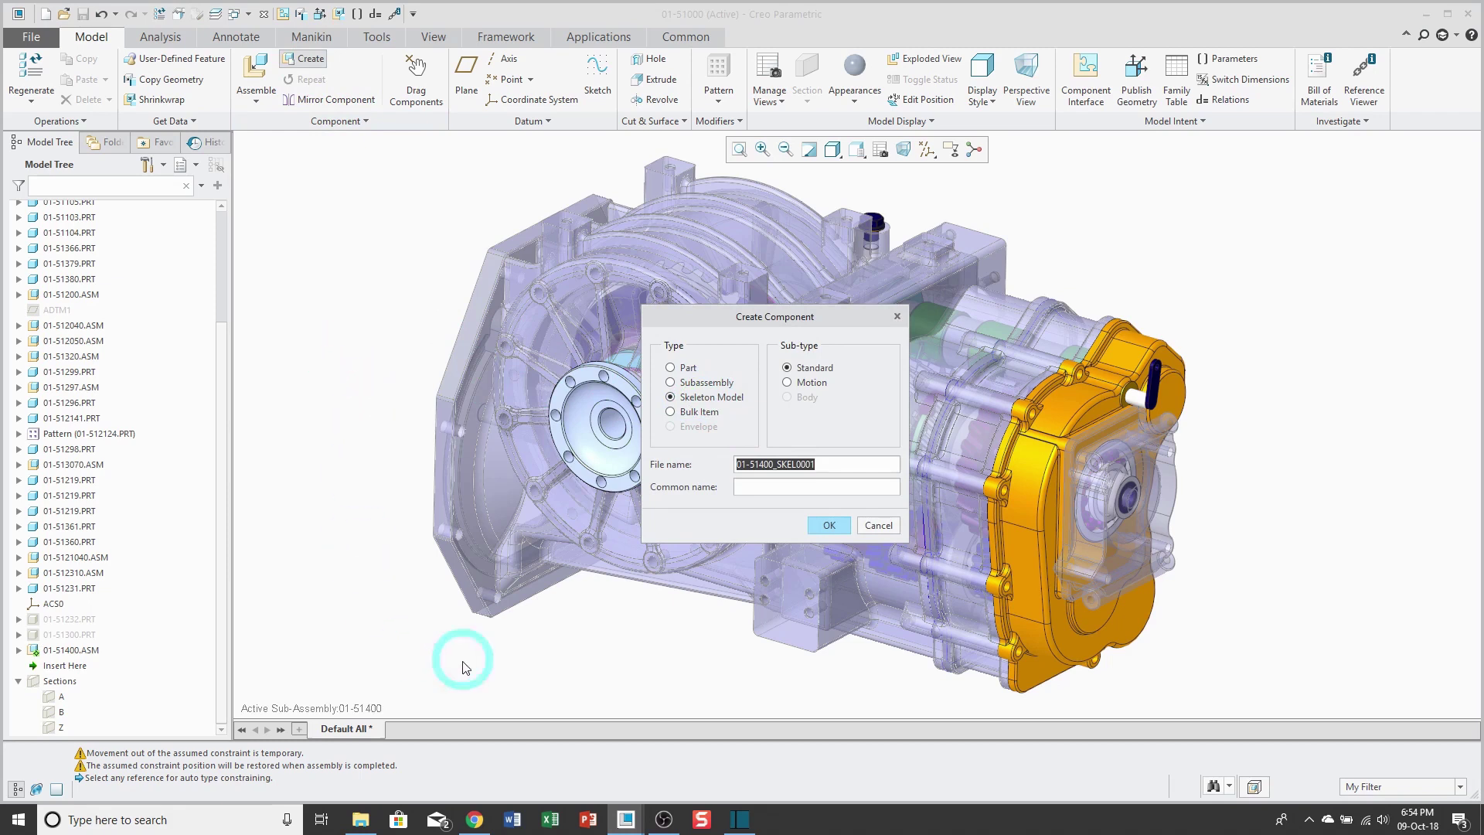
pyautogui.click(825, 525)
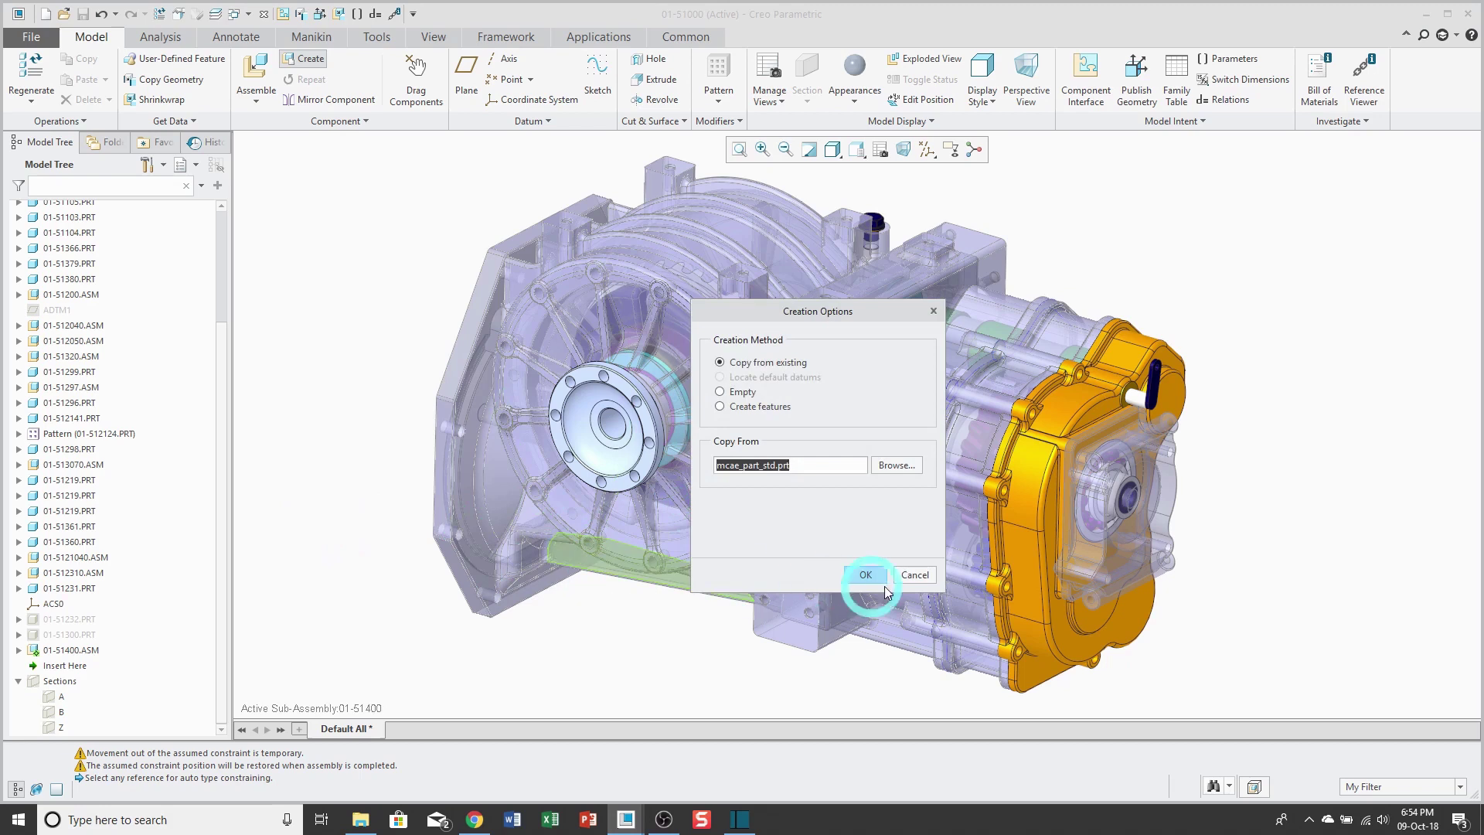
pyautogui.click(865, 574)
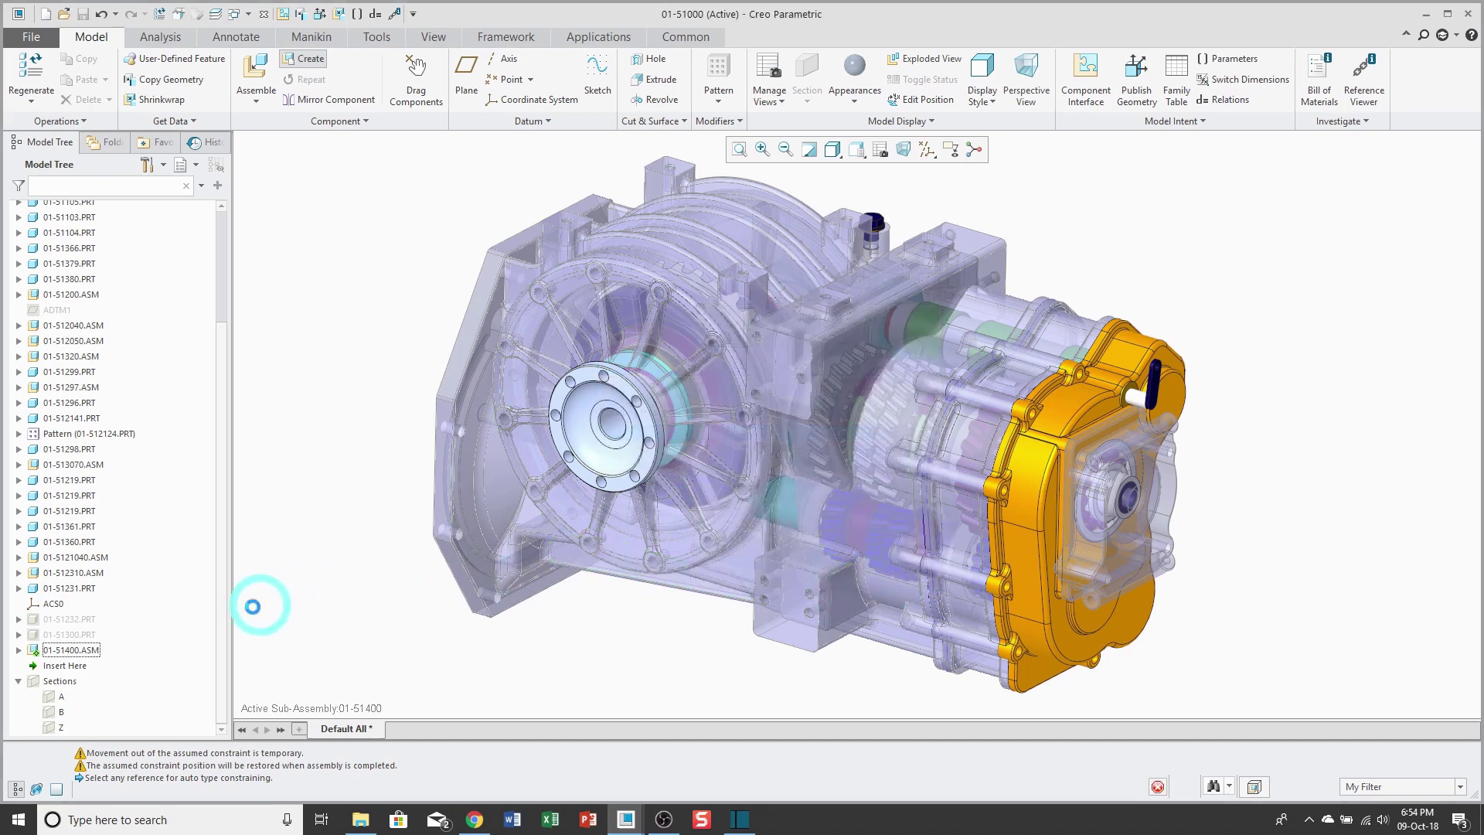
pyautogui.click(19, 654)
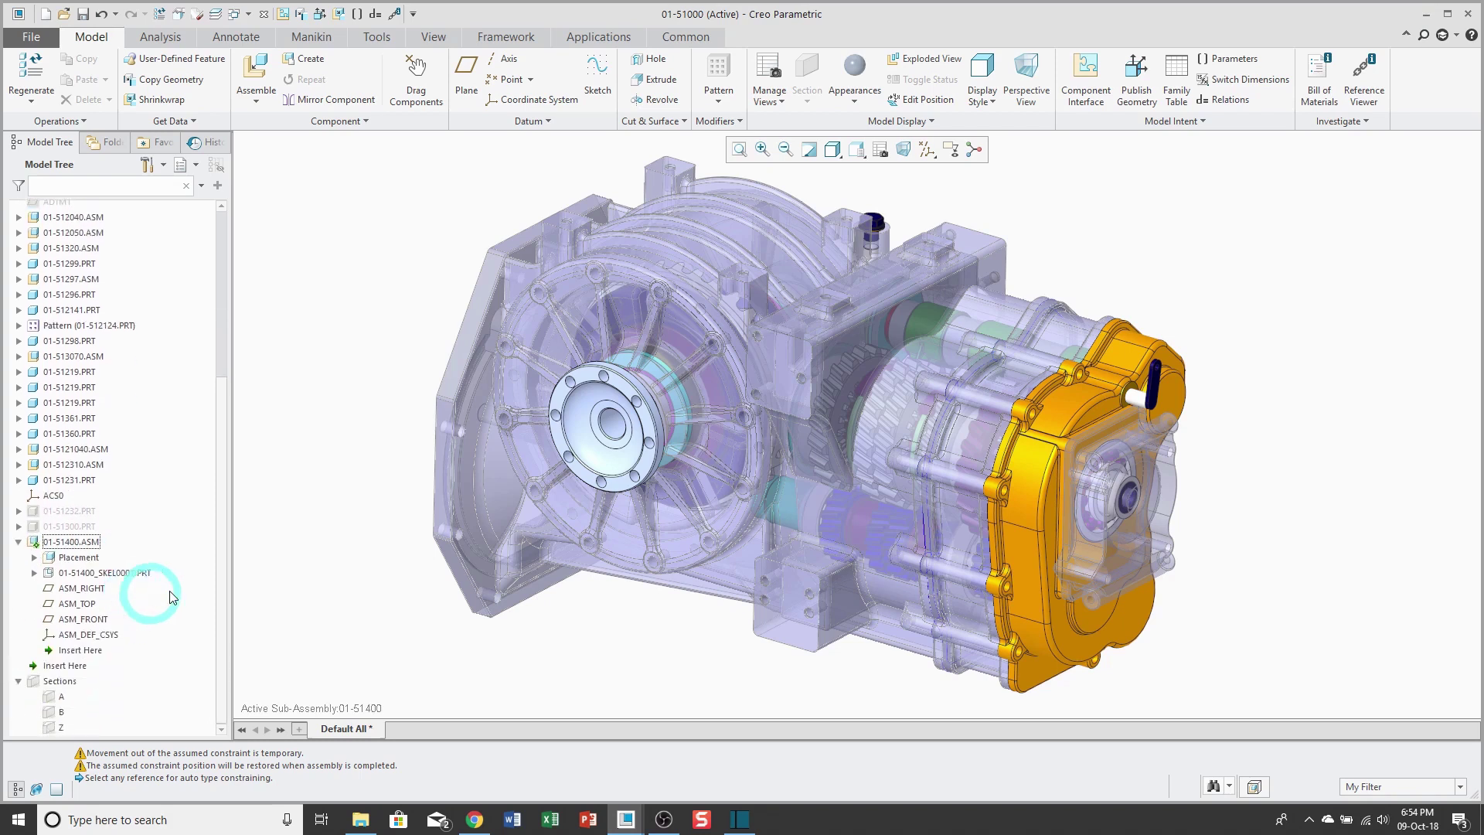
# Activate 01-51400_SKEL0001.PRT and show the Get Data options.
pyautogui.click(112, 576)
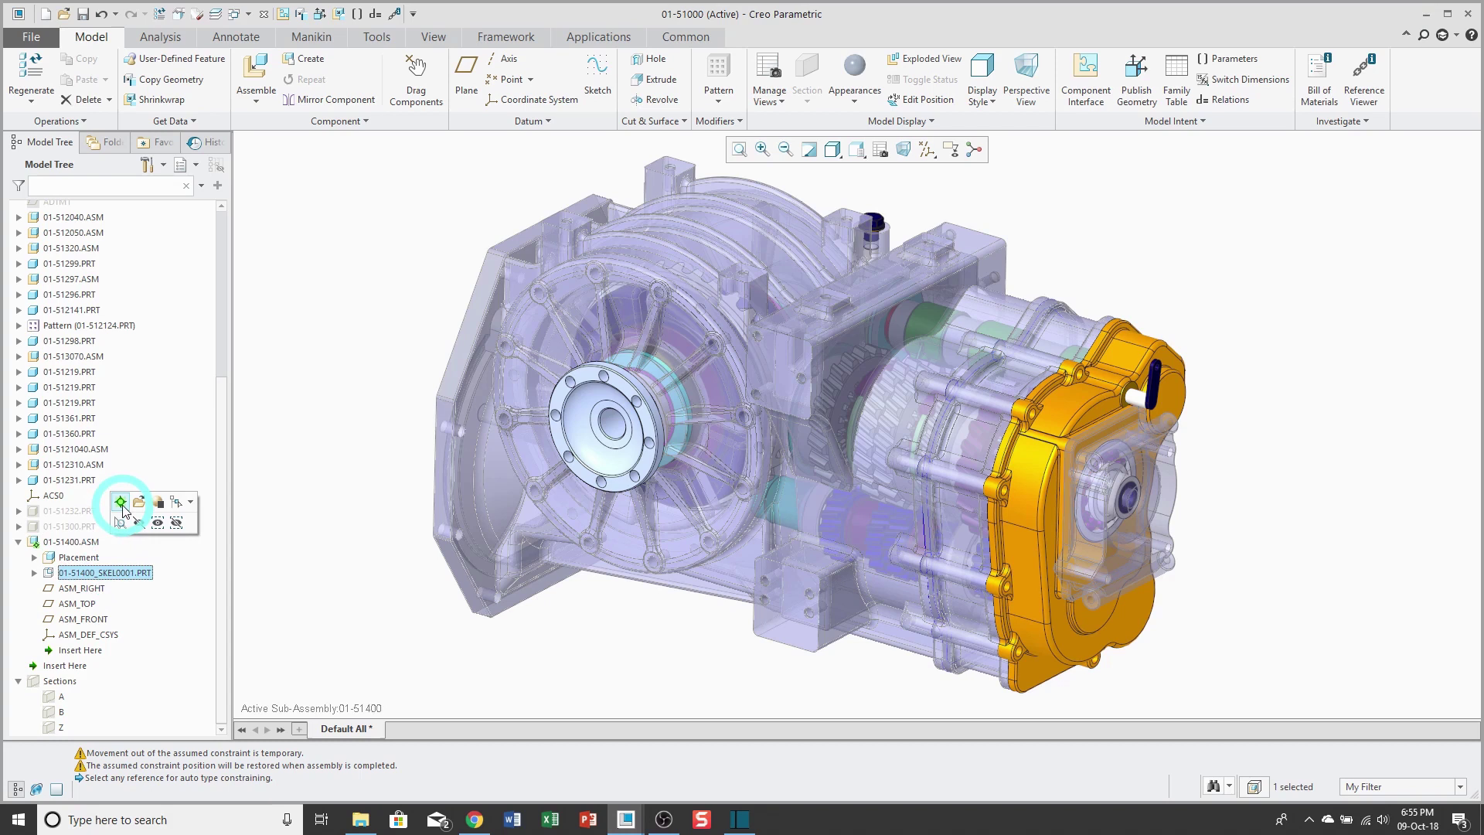
pyautogui.click(121, 503)
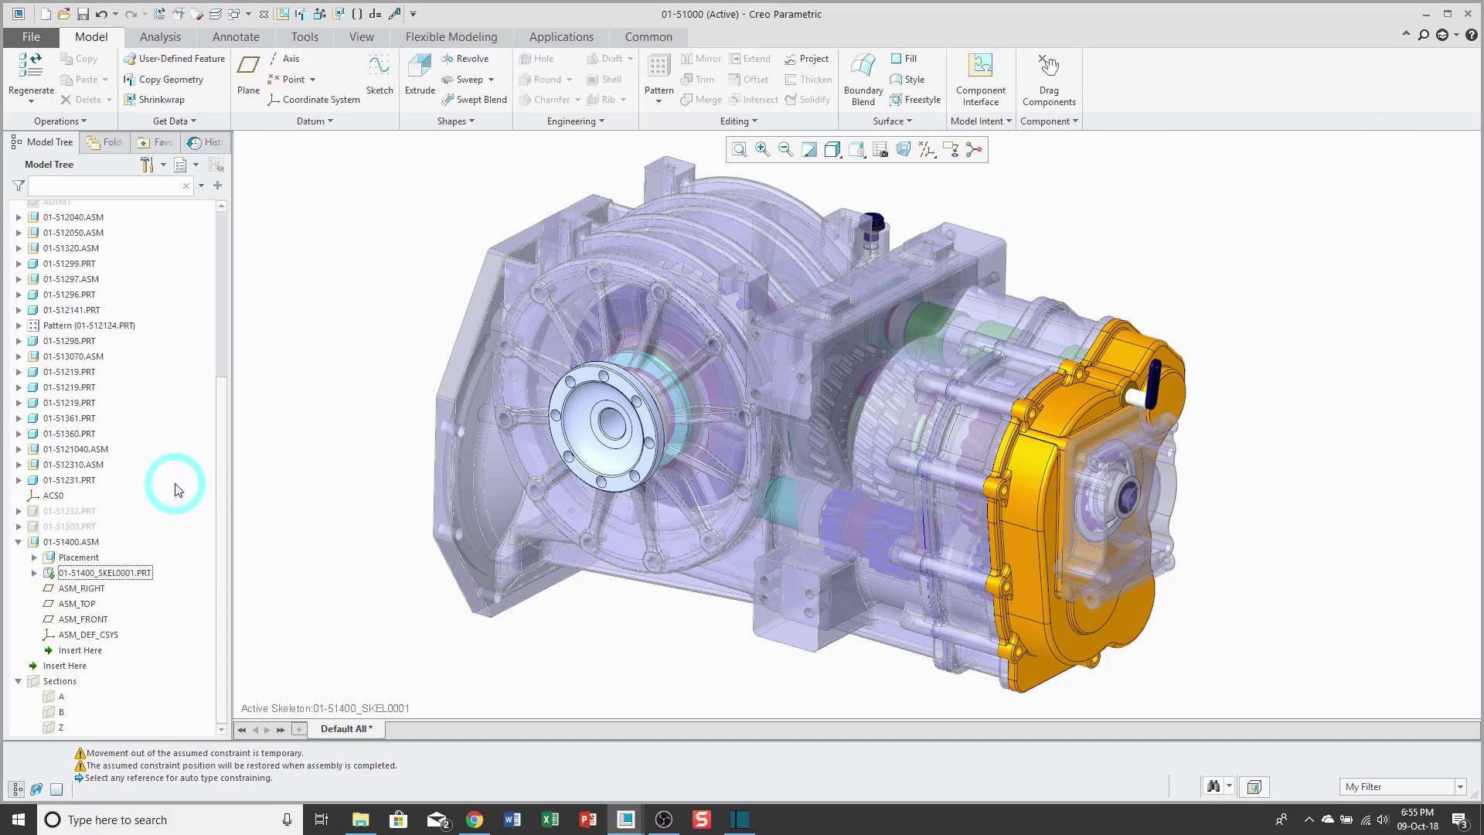
pyautogui.click(178, 122)
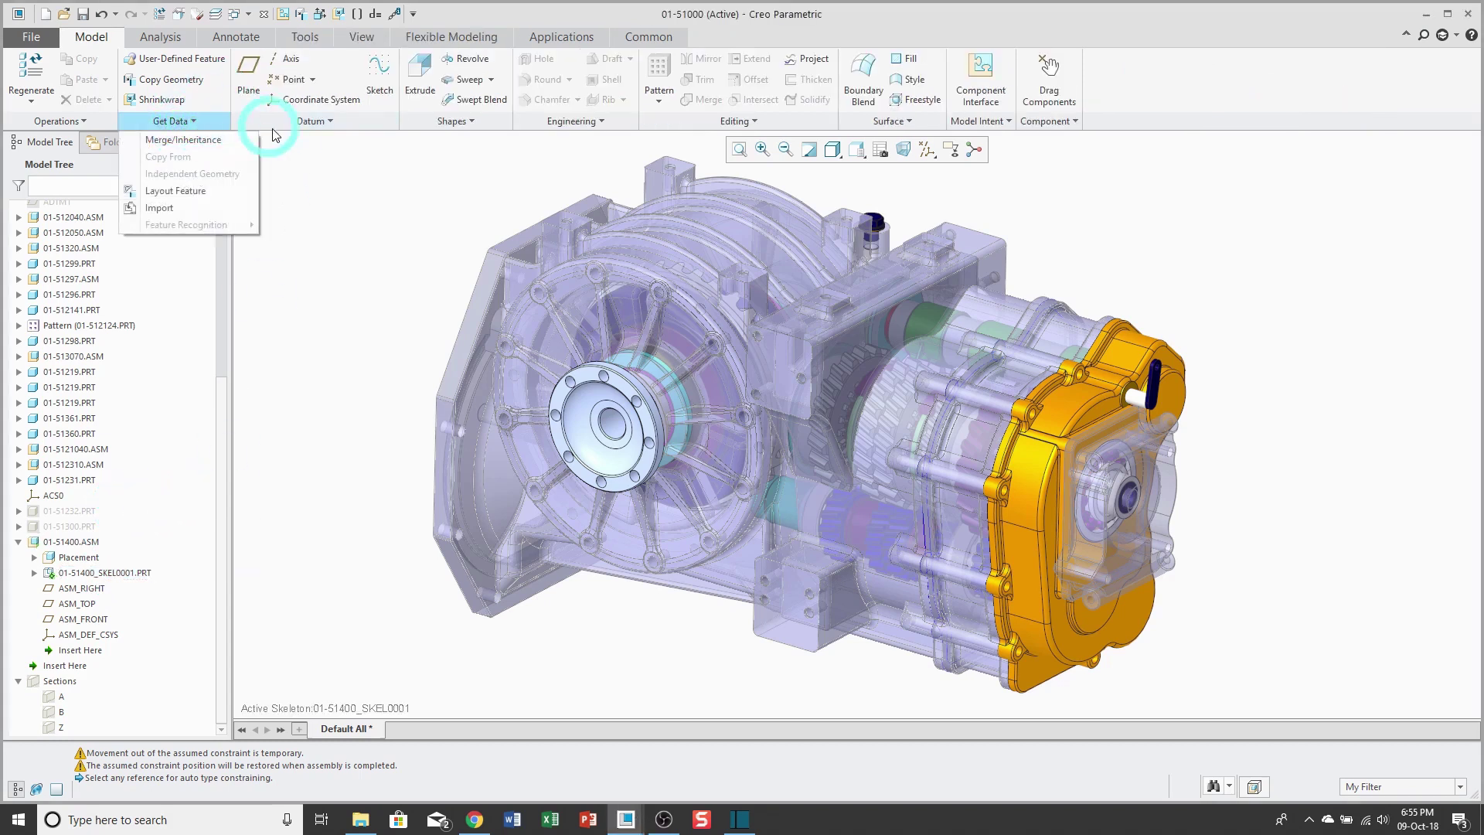
# Start a Merge/Inheritance of 01-51000_SKEL.PRT that also copies datum planes.
pyautogui.click(205, 146)
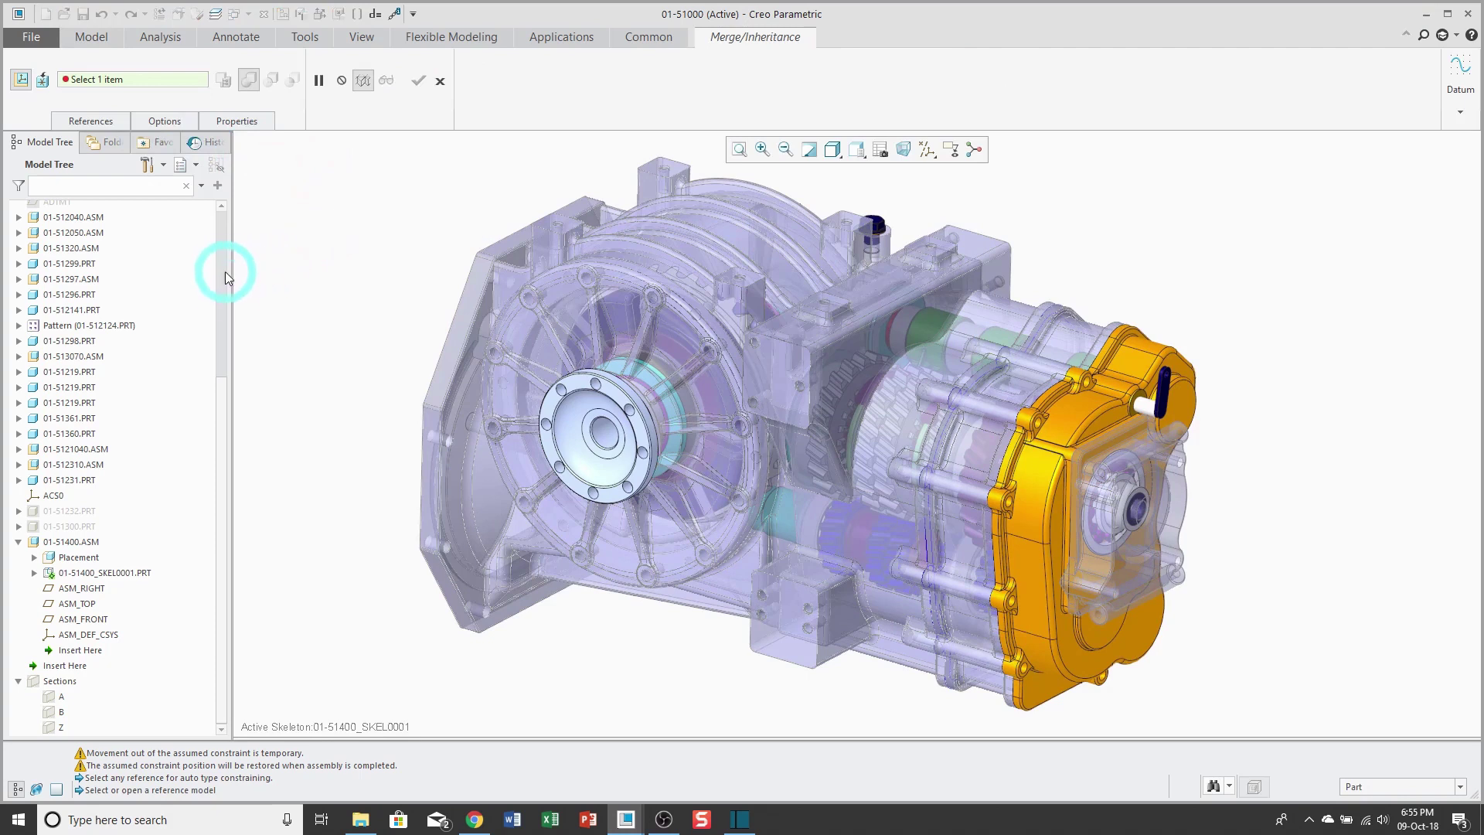
pyautogui.click(219, 225)
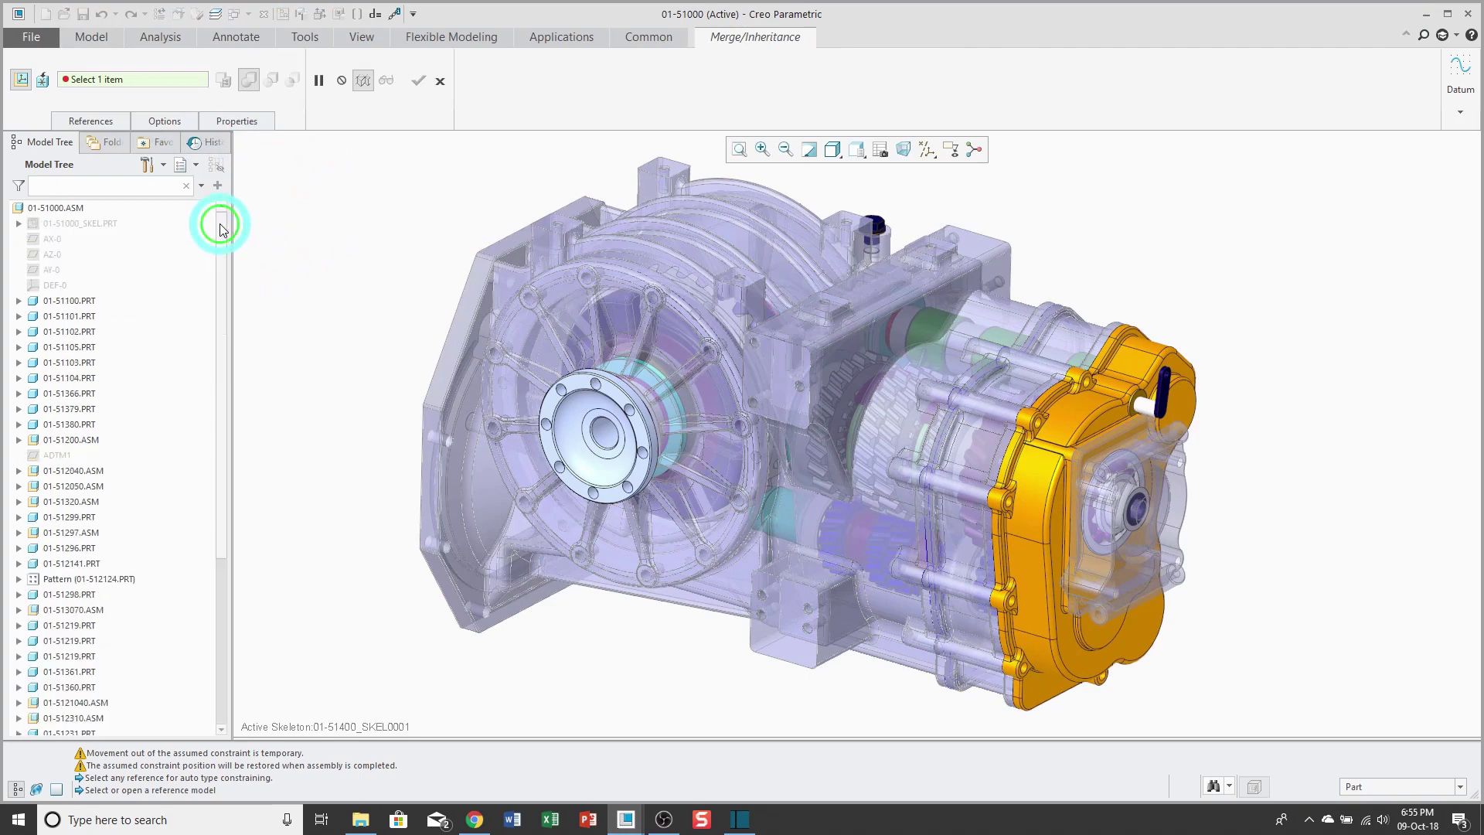
pyautogui.click(78, 225)
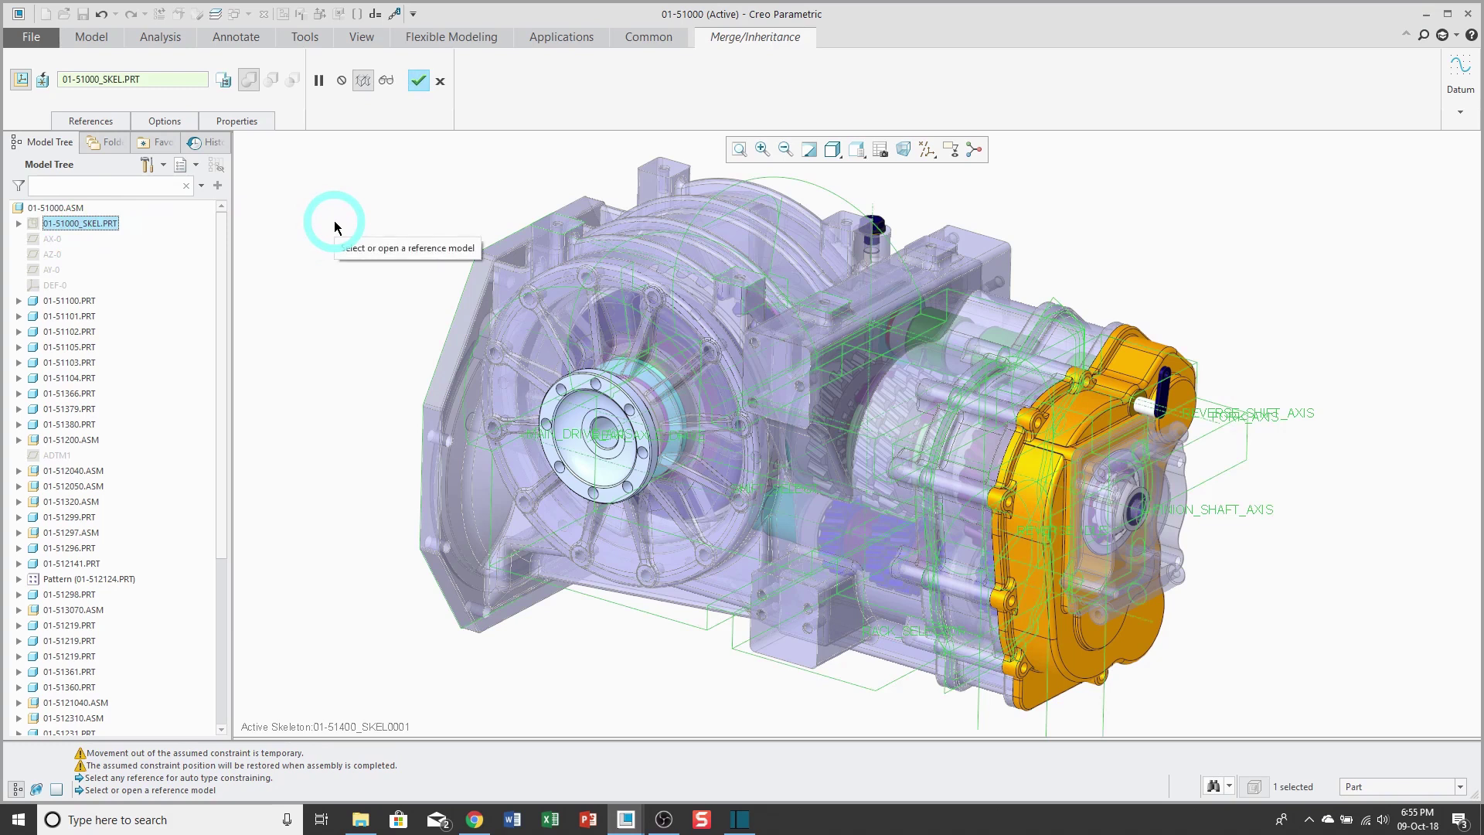
pyautogui.click(89, 123)
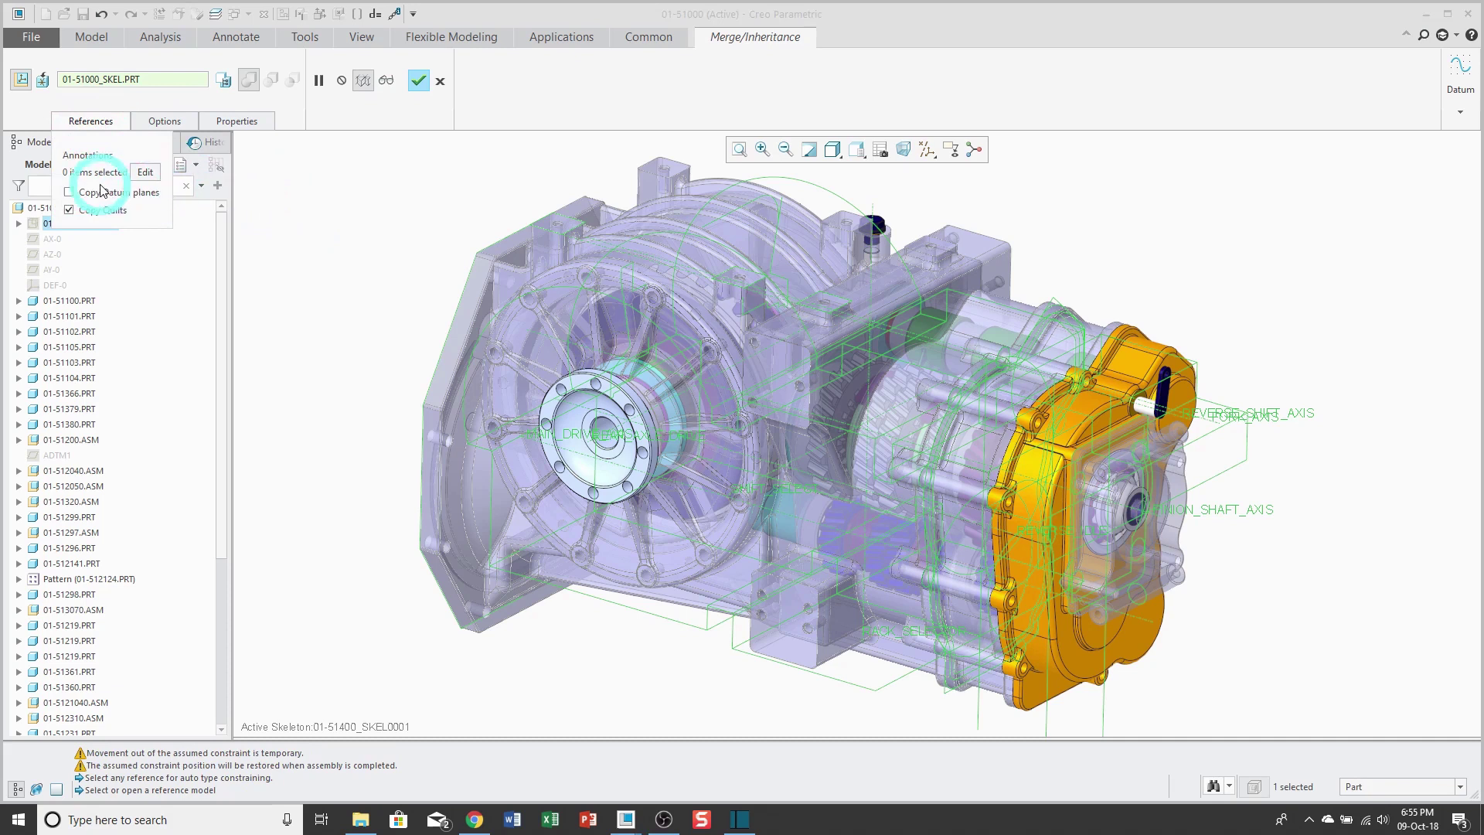
pyautogui.click(101, 191)
pyautogui.click(298, 205)
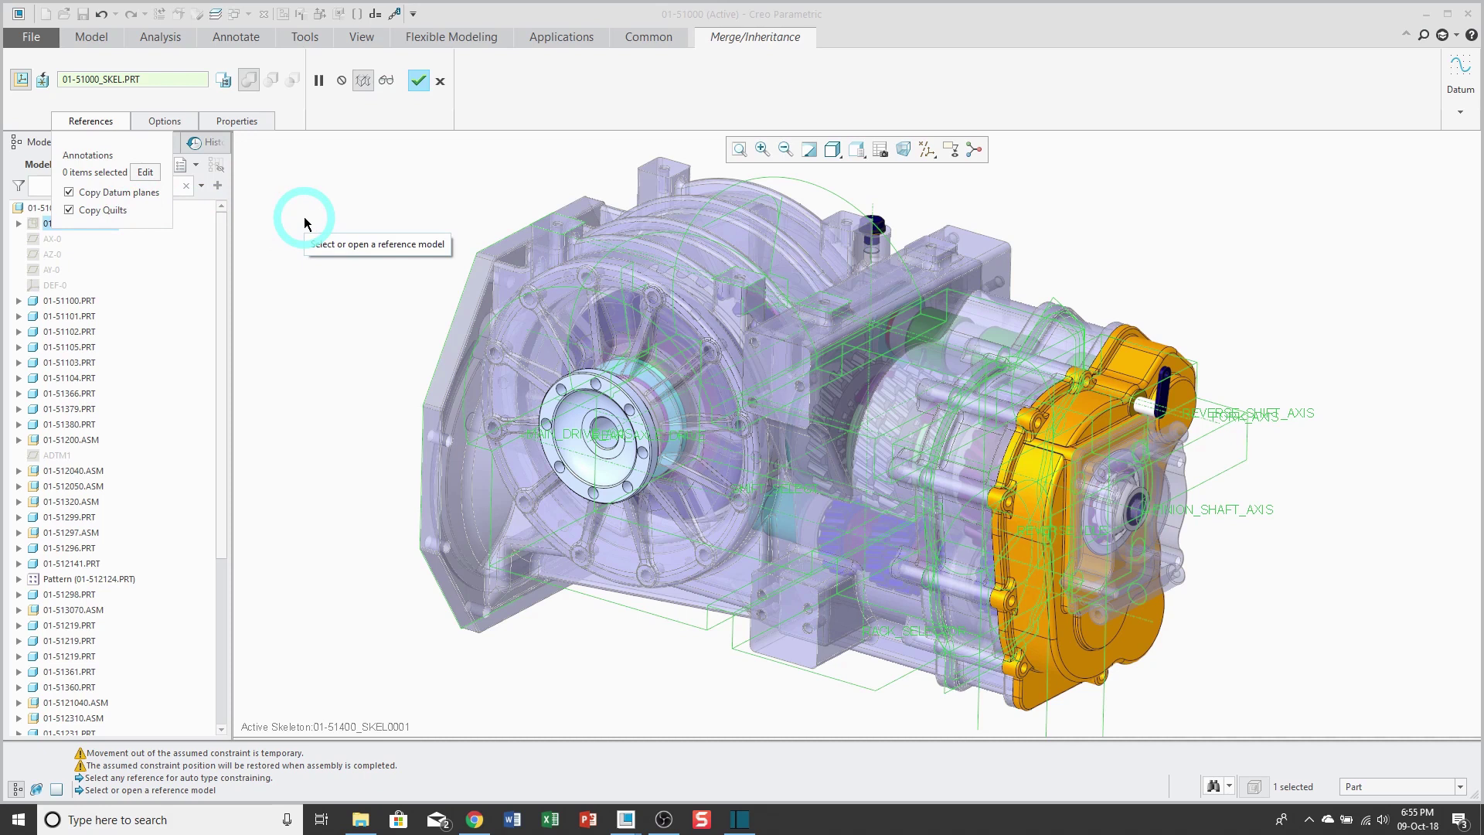
pyautogui.click(163, 122)
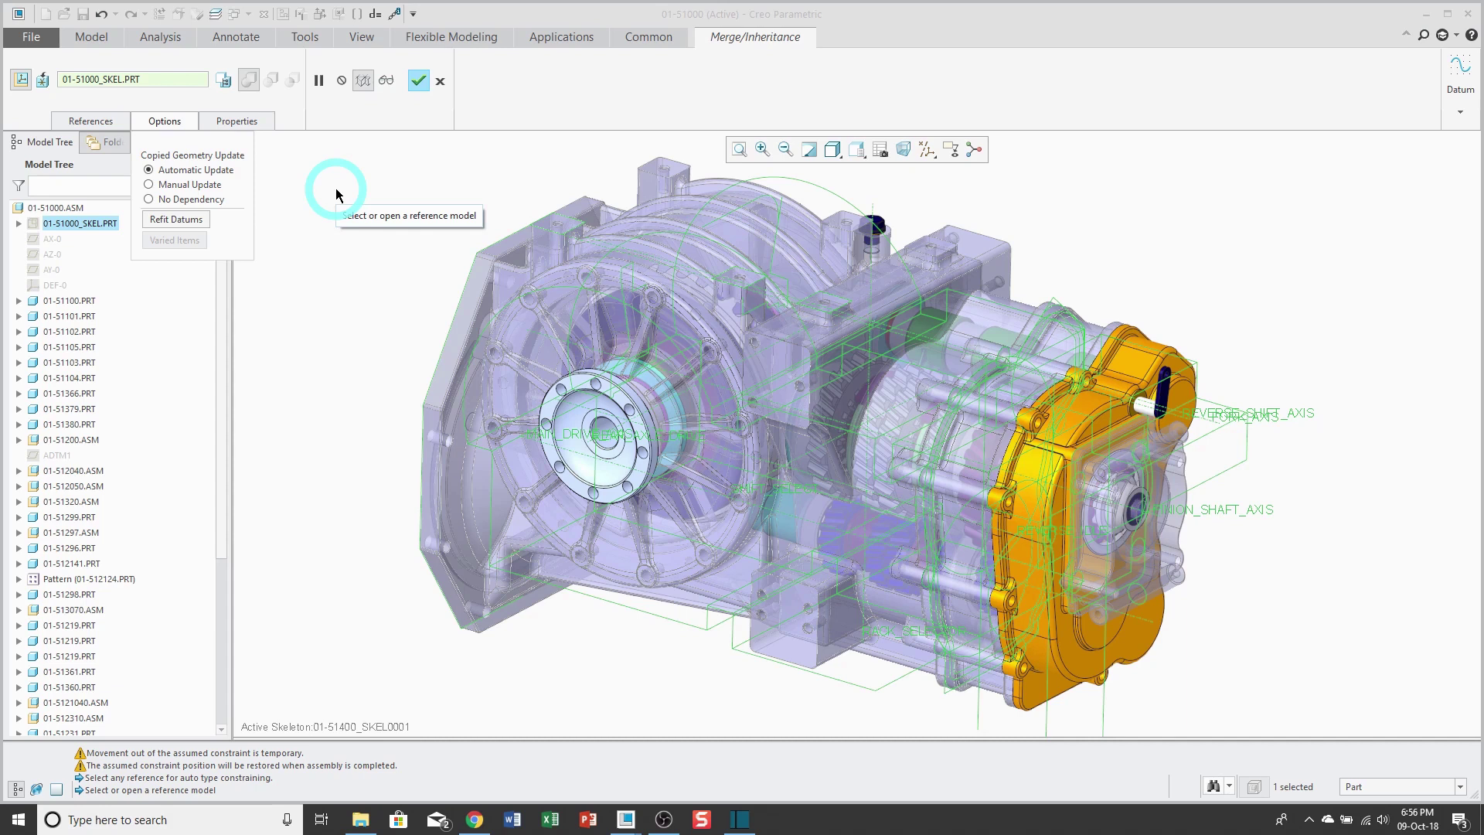
# Set Manual Update, rename the feature MERGE_01-51000_SKEL, and complete it.
pyautogui.click(153, 186)
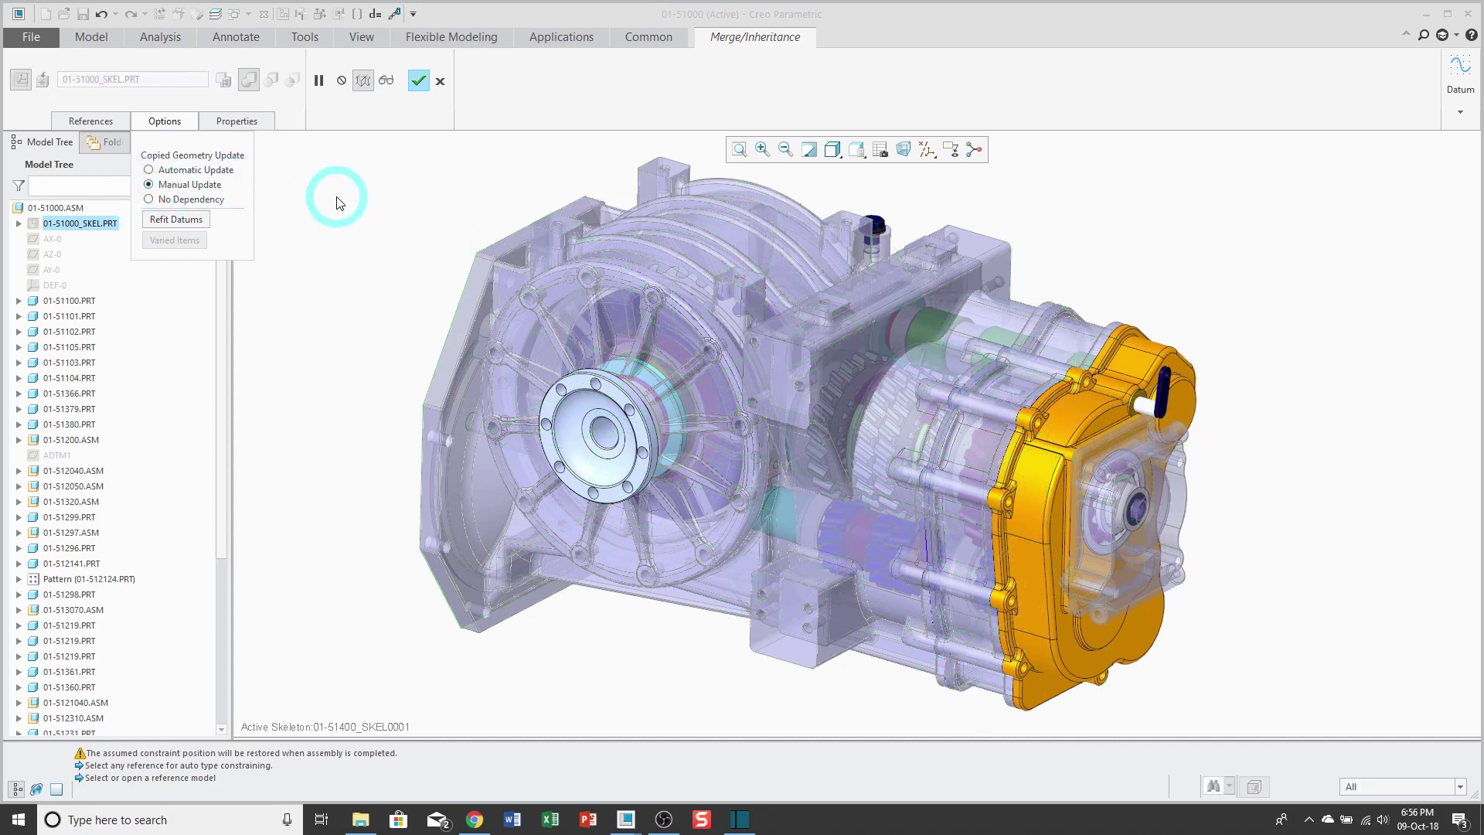
pyautogui.click(232, 122)
pyautogui.click(313, 160)
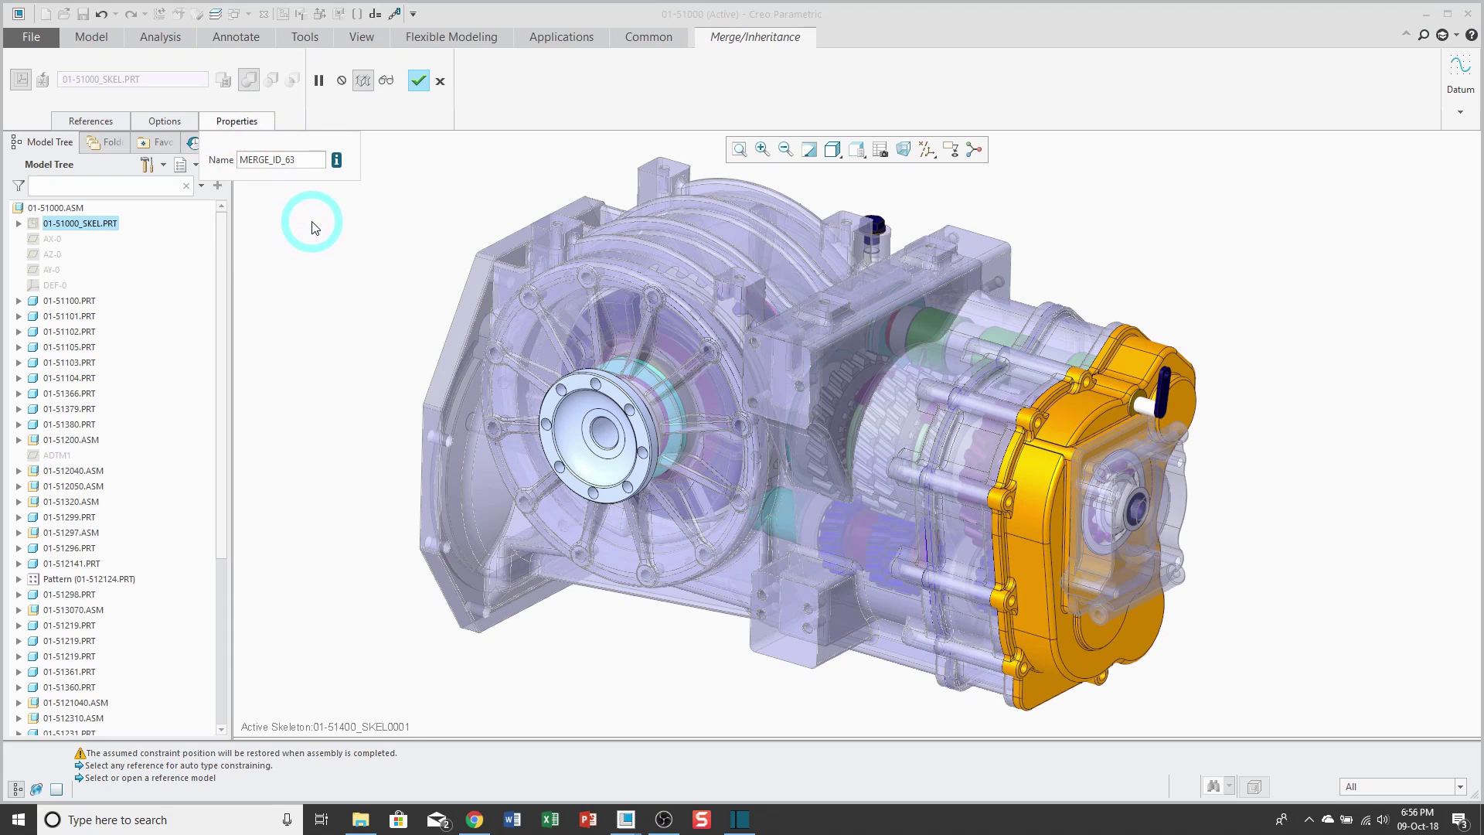
pyautogui.press('BackSpace')
pyautogui.press('BackSpace')
pyautogui.press('BackSpace')
pyautogui.press('BackSpace')
pyautogui.write('0')
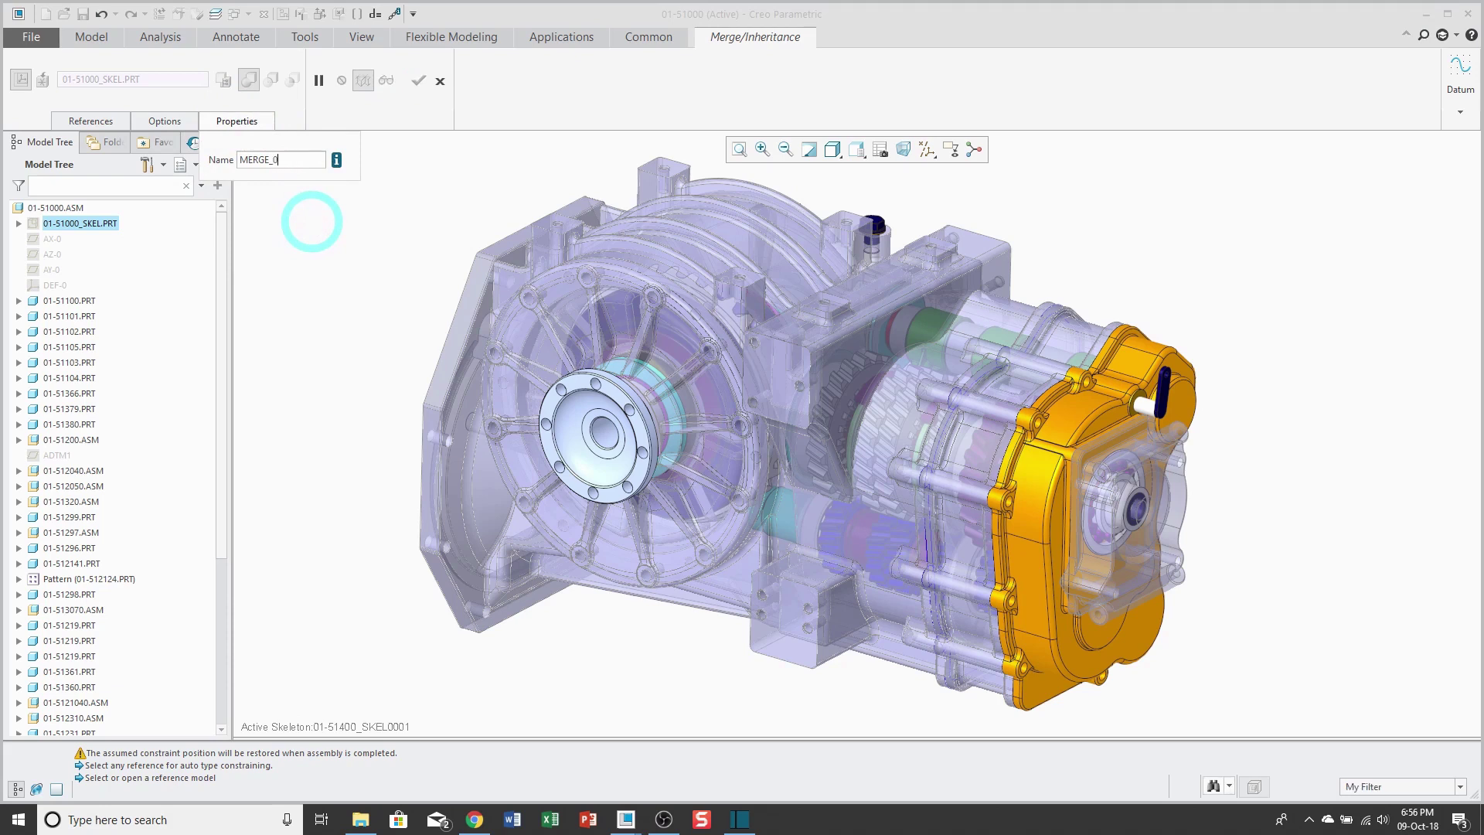
pyautogui.write('1-51000_SKEL')
pyautogui.press('Return')
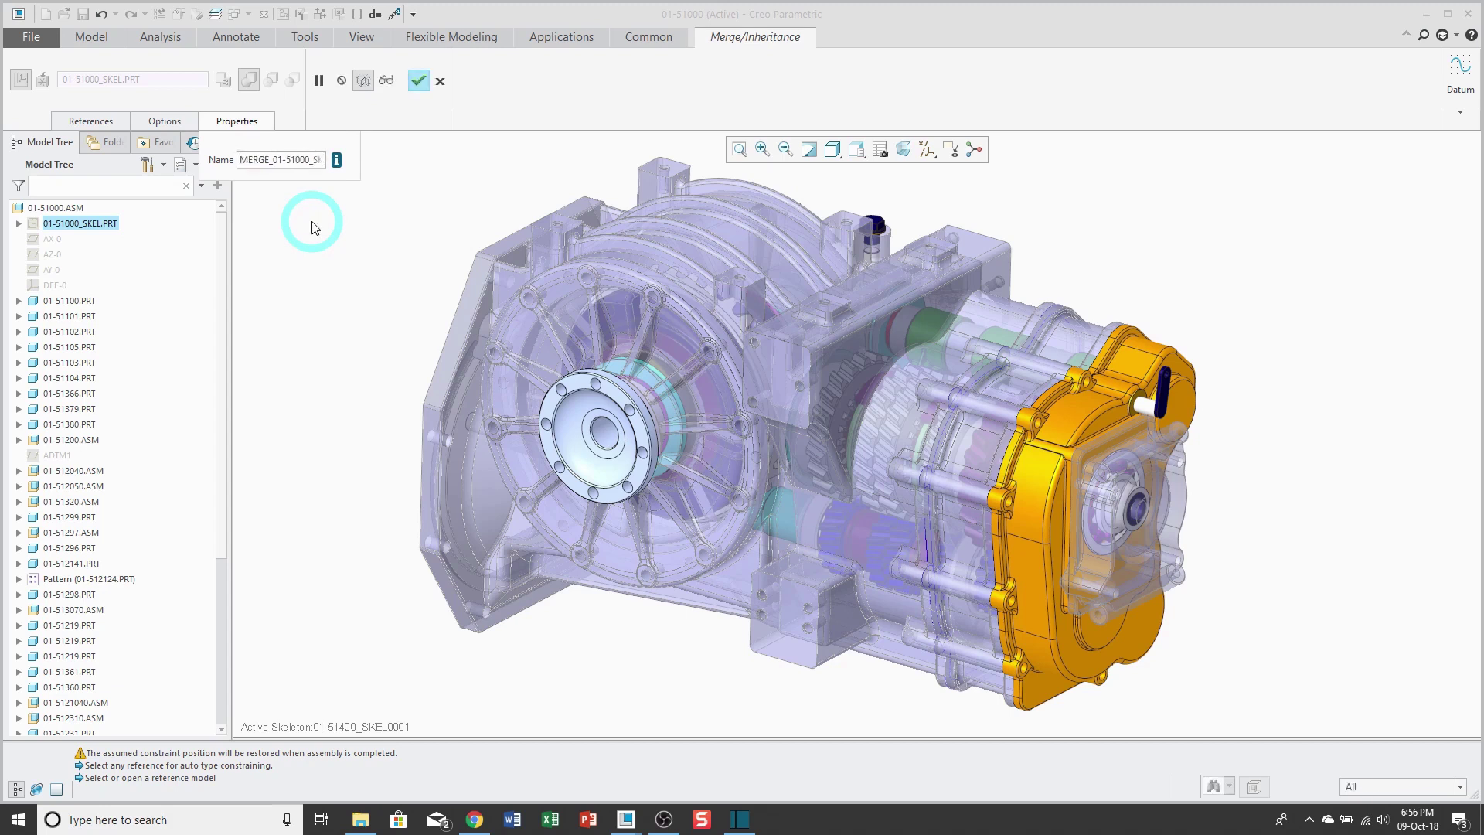
pyautogui.click(418, 80)
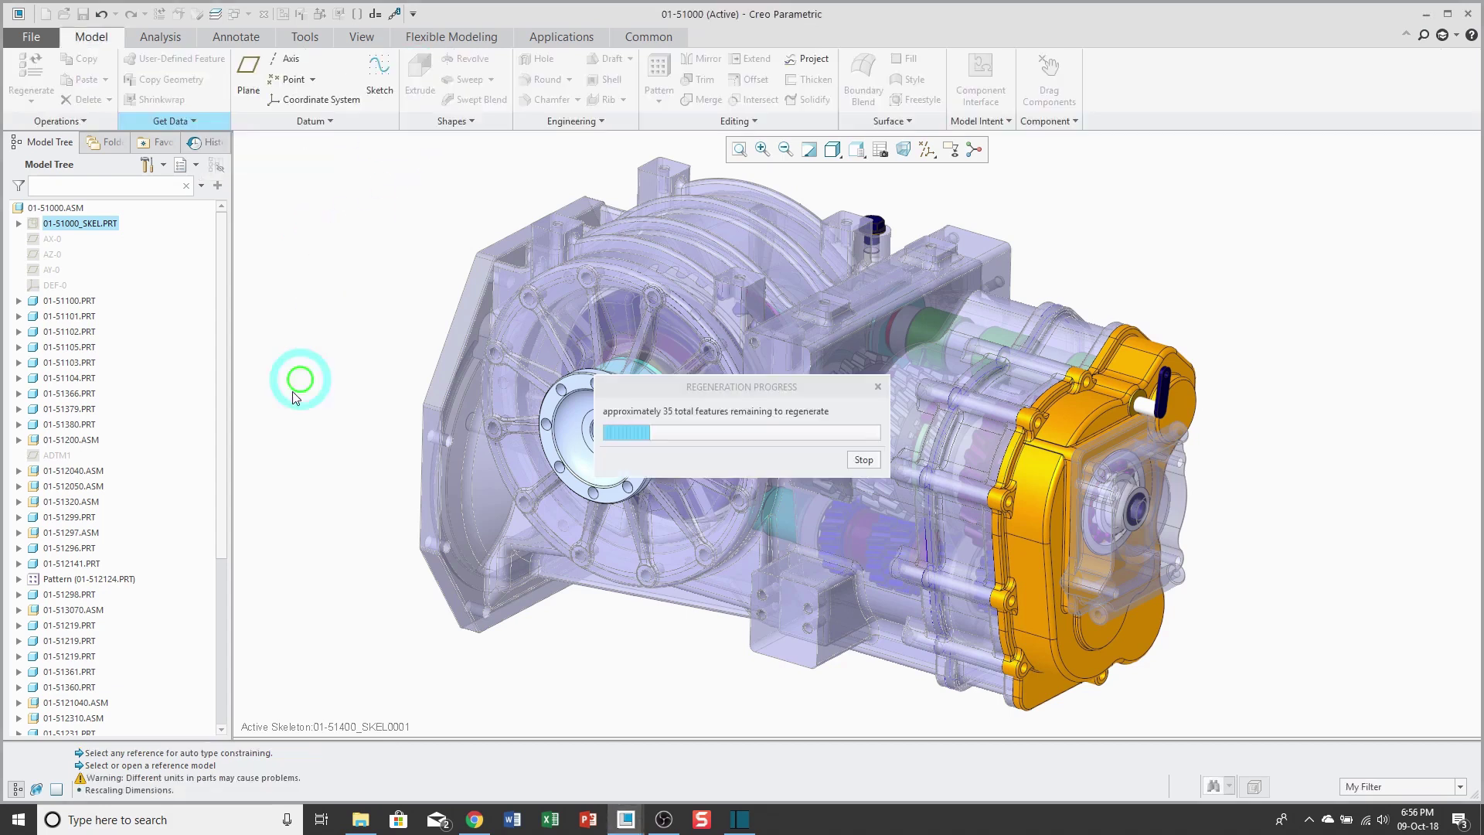
# Open 01-51400_SKEL0001.PRT from the Model Tree in its own window.
pyautogui.scroll(-2, 180, 492)
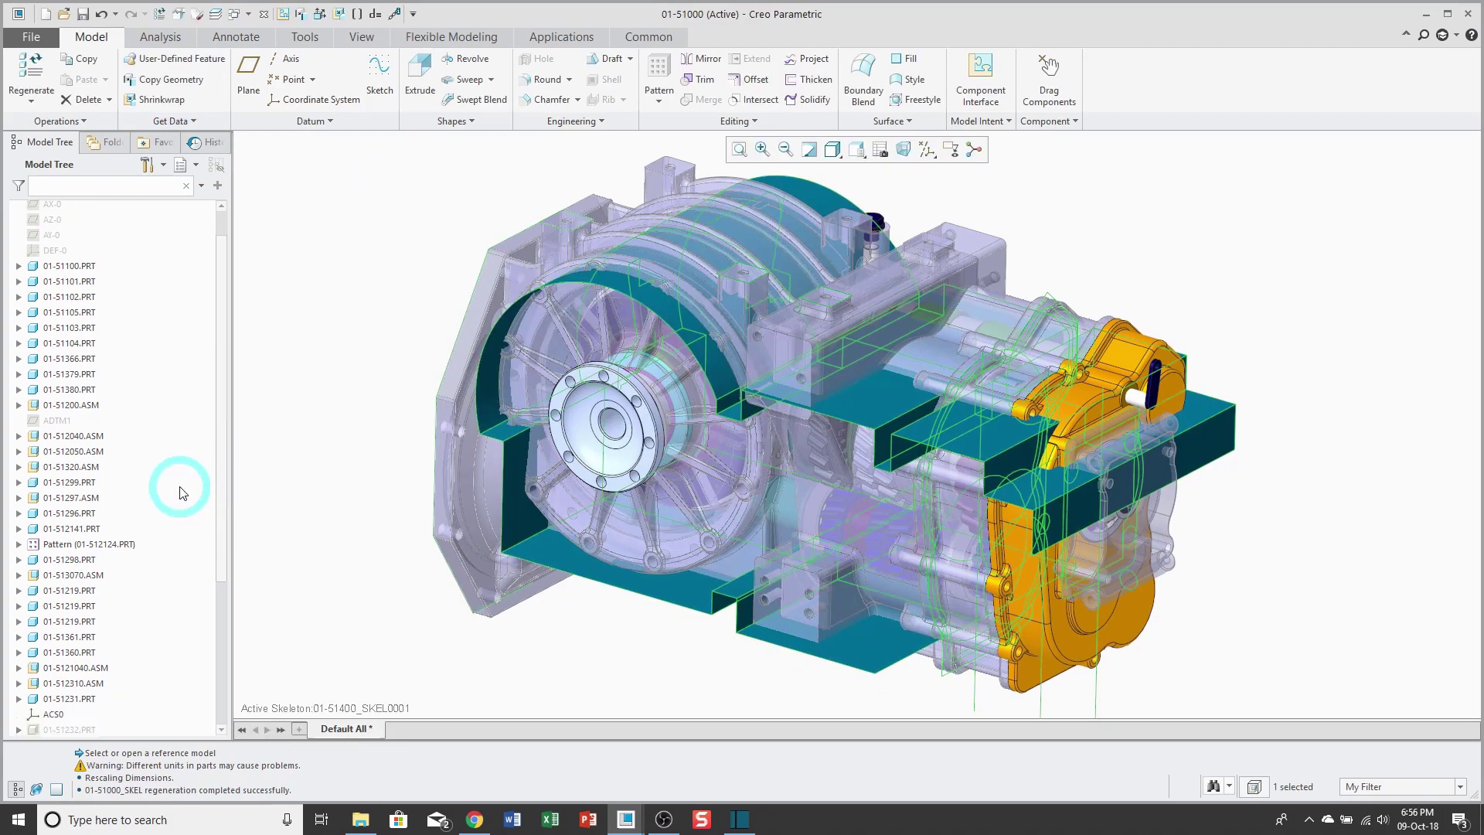
pyautogui.scroll(-5, 180, 493)
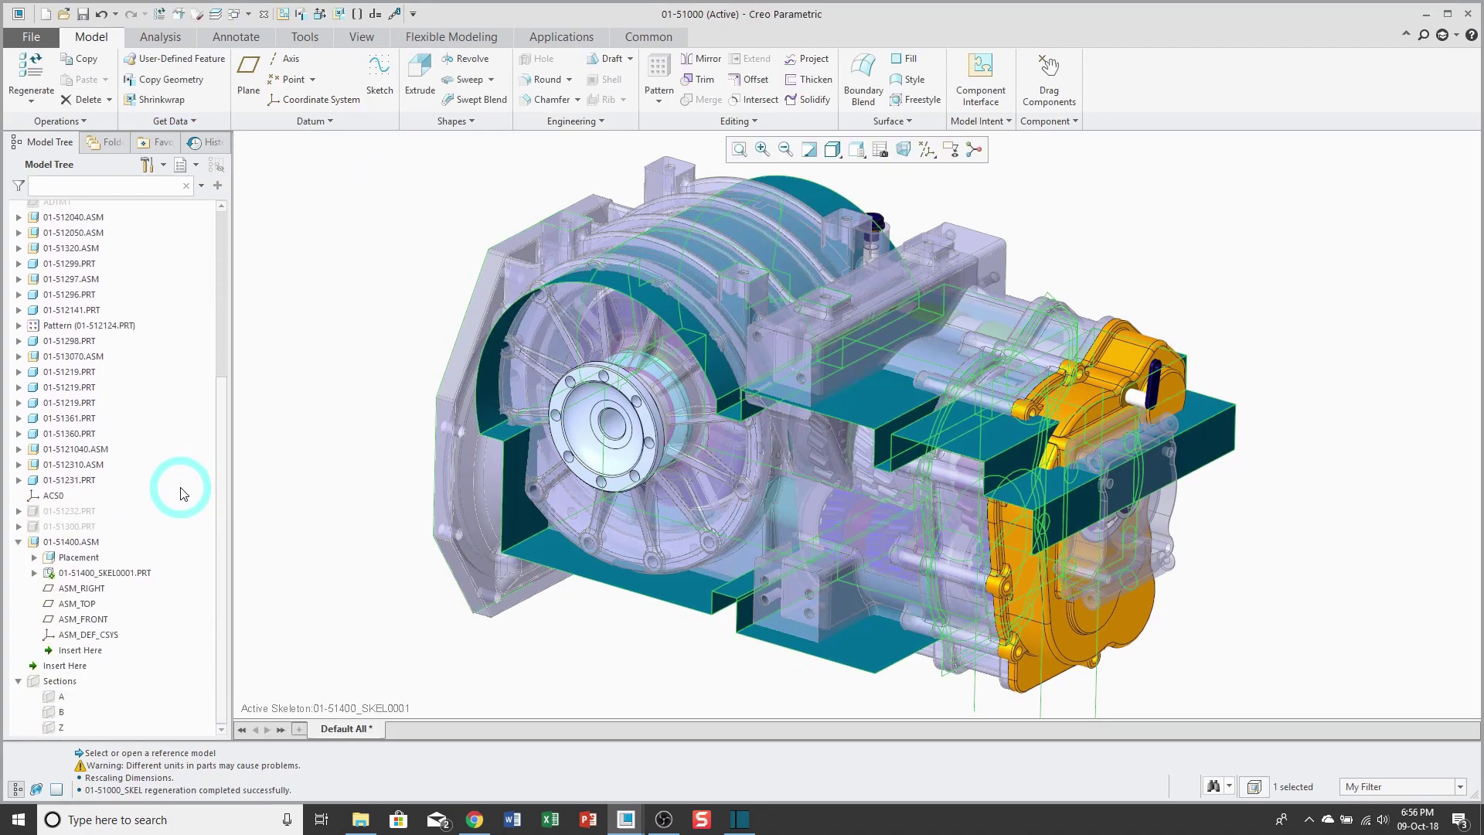
pyautogui.click(121, 576)
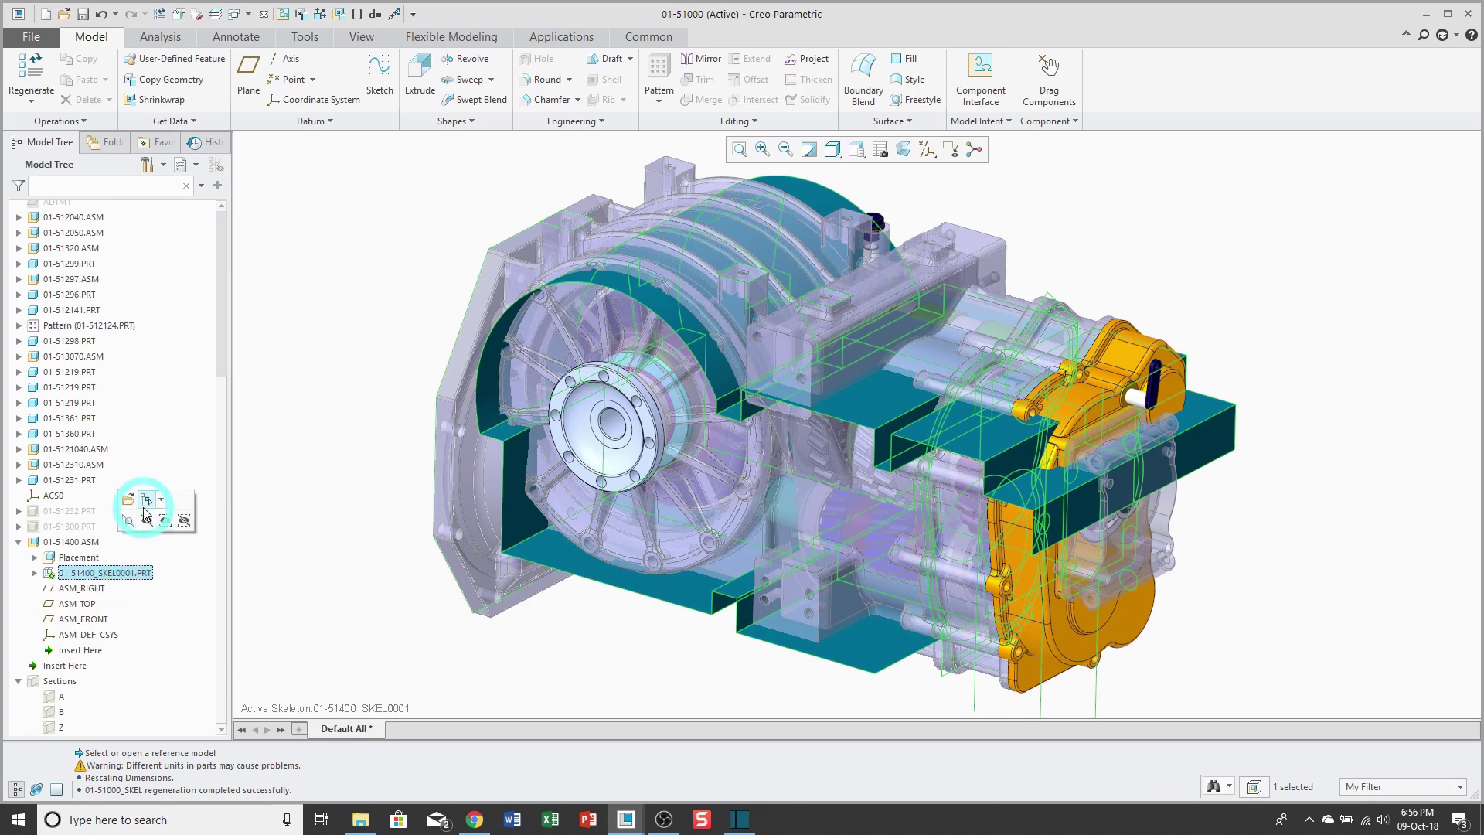
pyautogui.moveTo(129, 501)
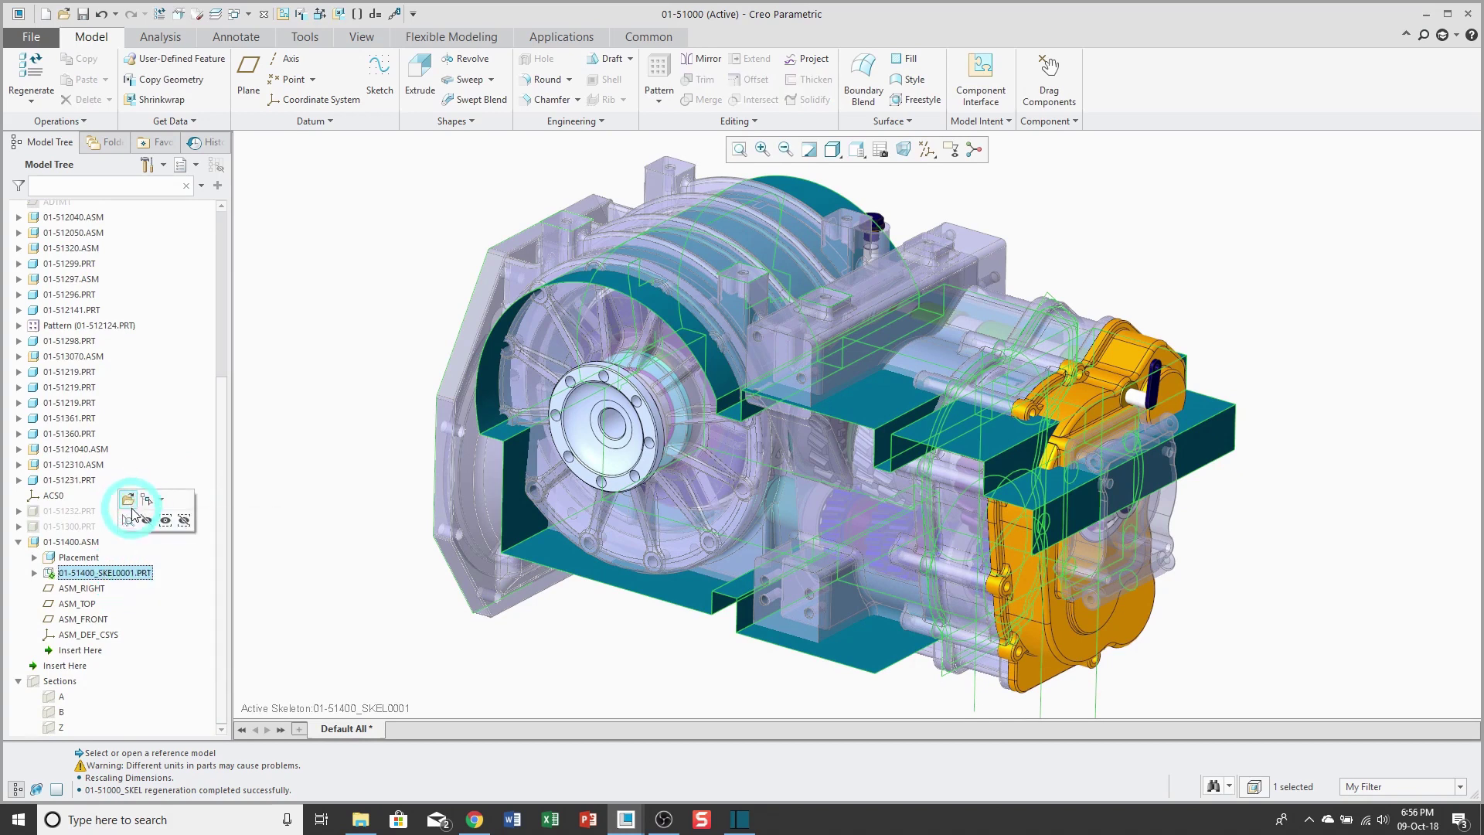
pyautogui.click(129, 500)
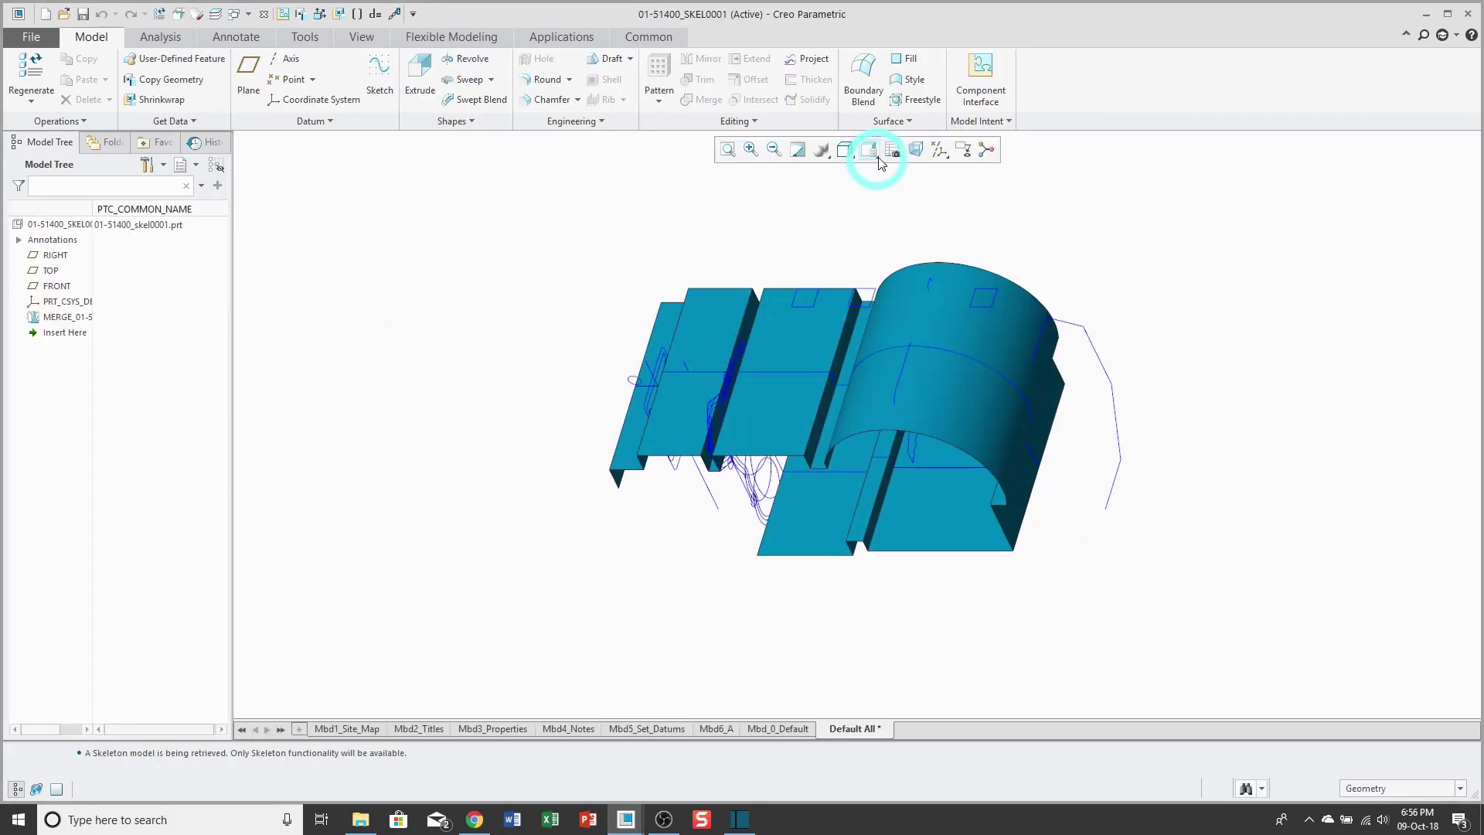
# Show every datum type, then widen the Model Tree name column to read MERGE_01-51000_SKEL in full.
pyautogui.click(941, 149)
pyautogui.click(948, 170)
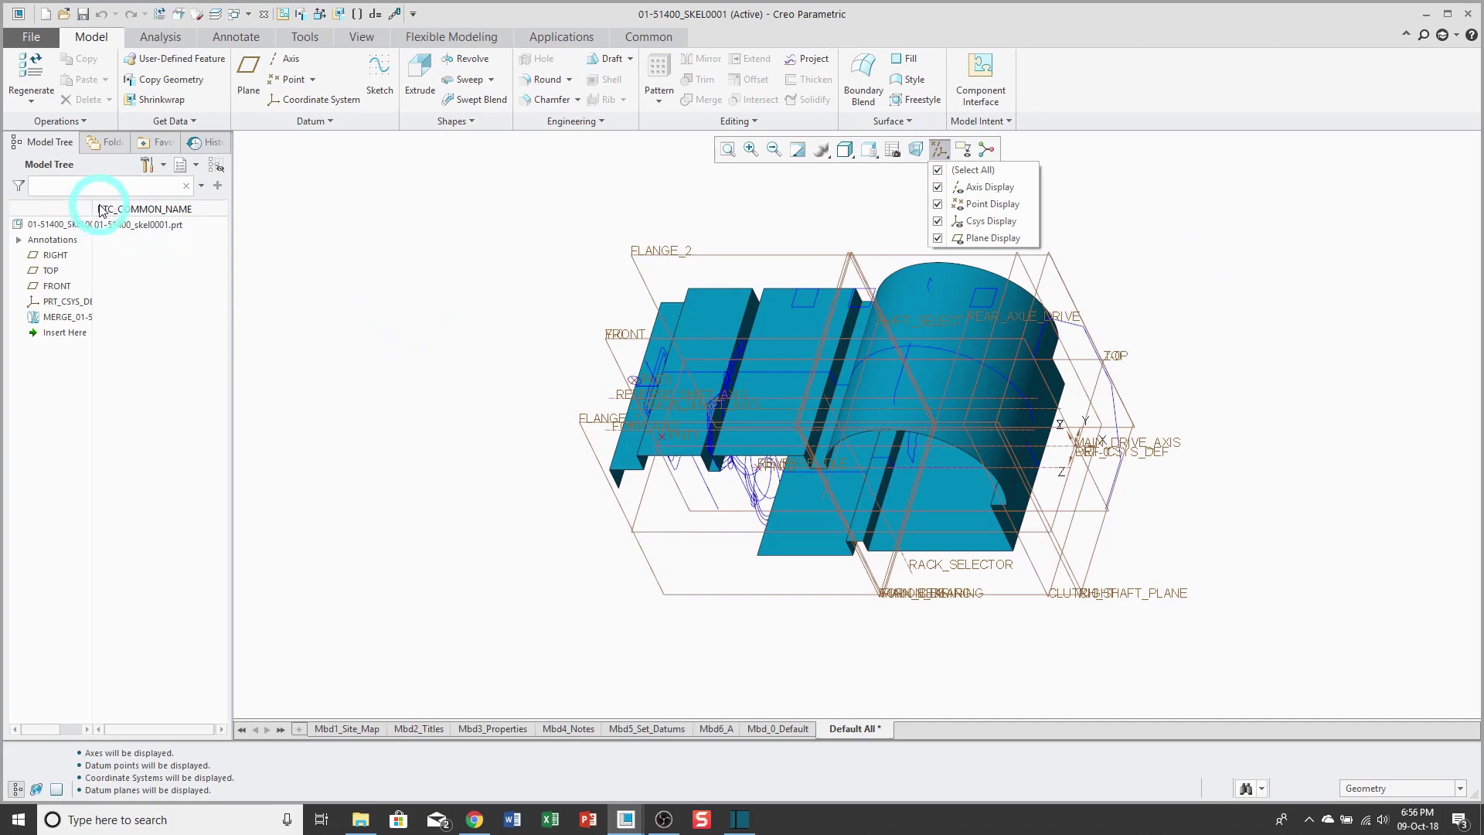
pyautogui.moveTo(93, 210); pyautogui.dragTo(200, 211)
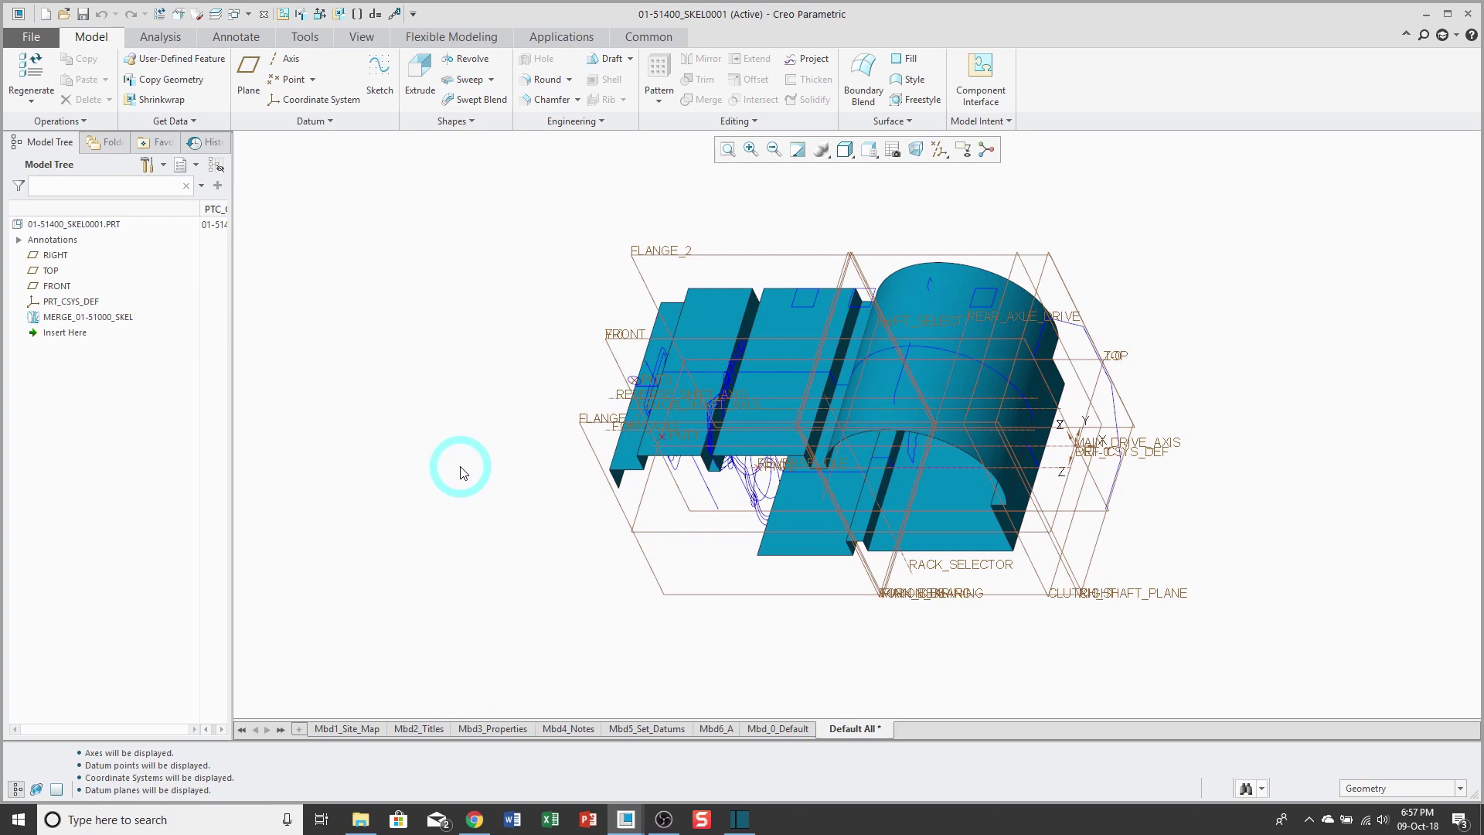
# Bring up the MERGE_01-51000_SKEL feature's actions menu and dismiss it without choosing anything.
pyautogui.rightClick(91, 318)
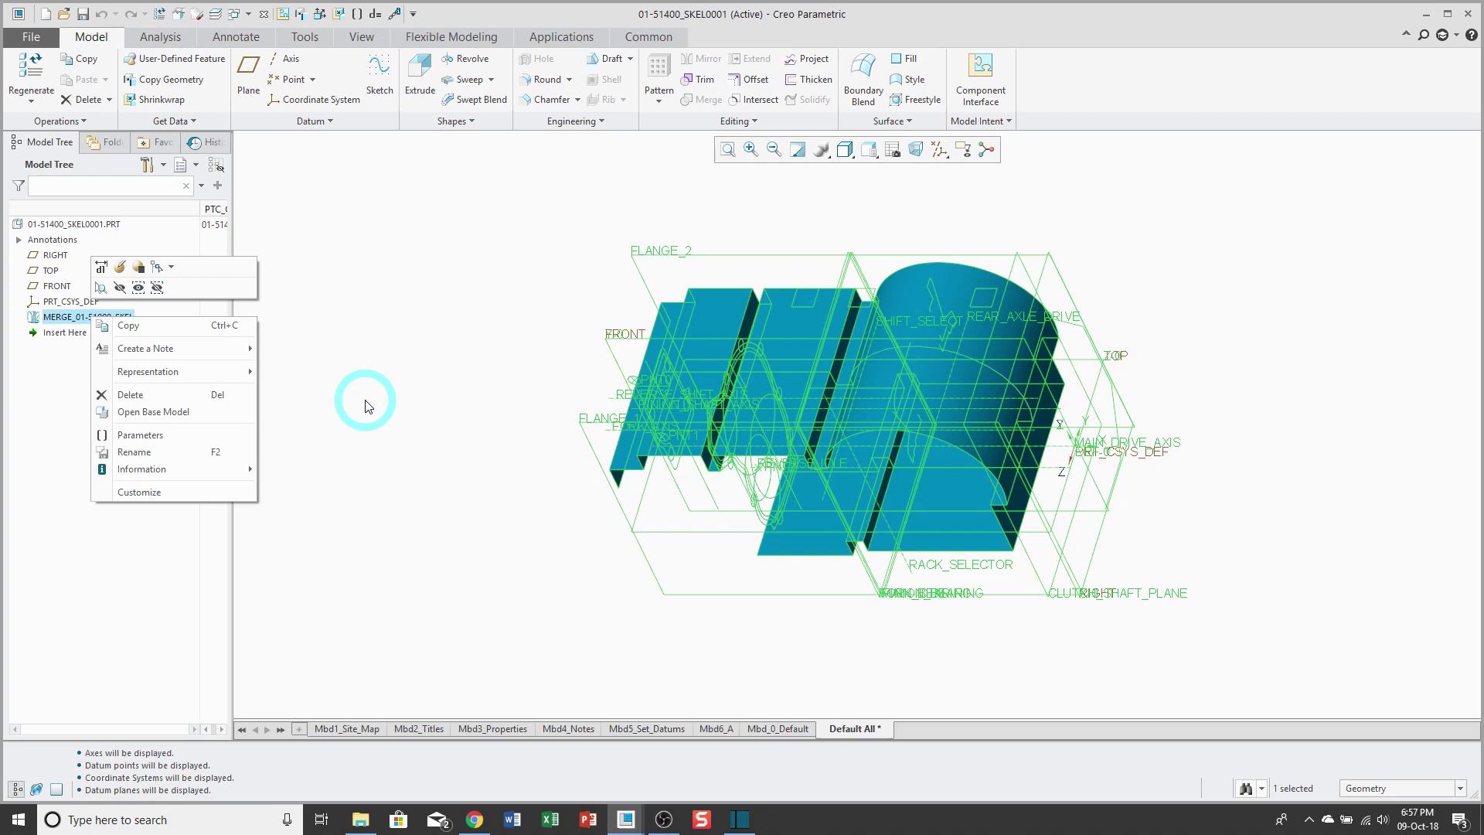
pyautogui.click(366, 405)
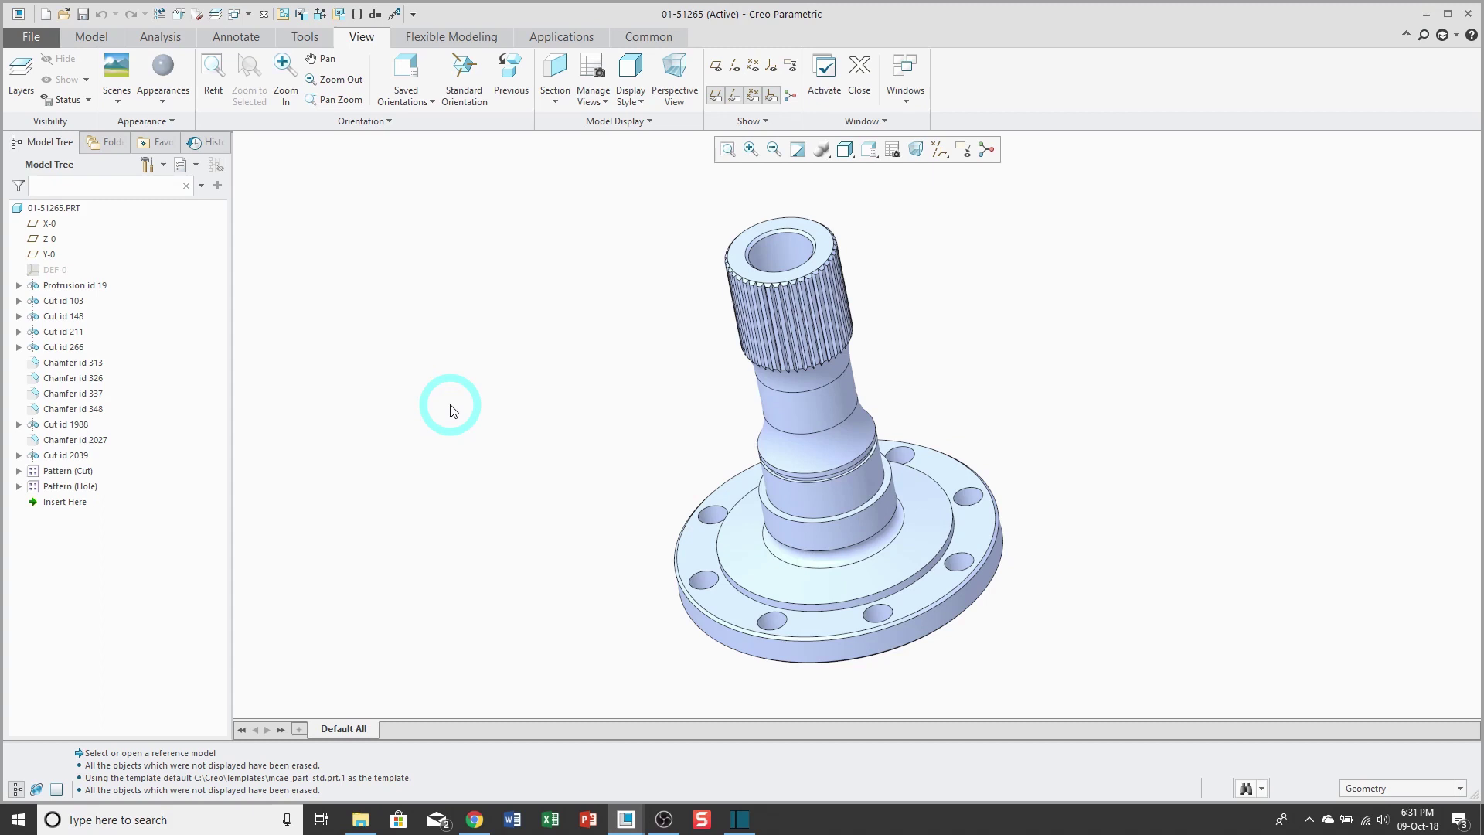
# Create the solid part prt0001 using the default template.
pyautogui.click(45, 15)
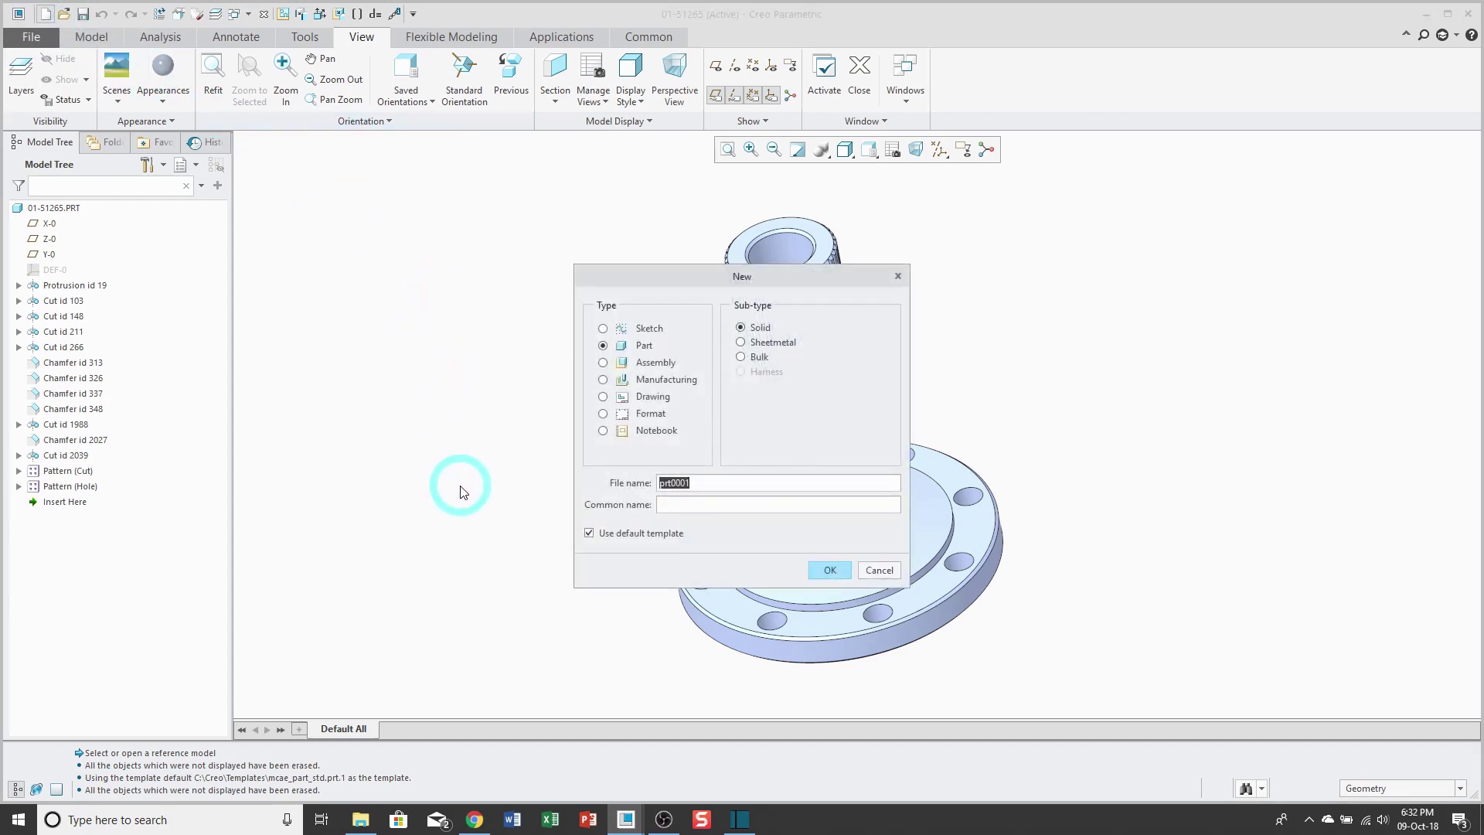
pyautogui.click(830, 571)
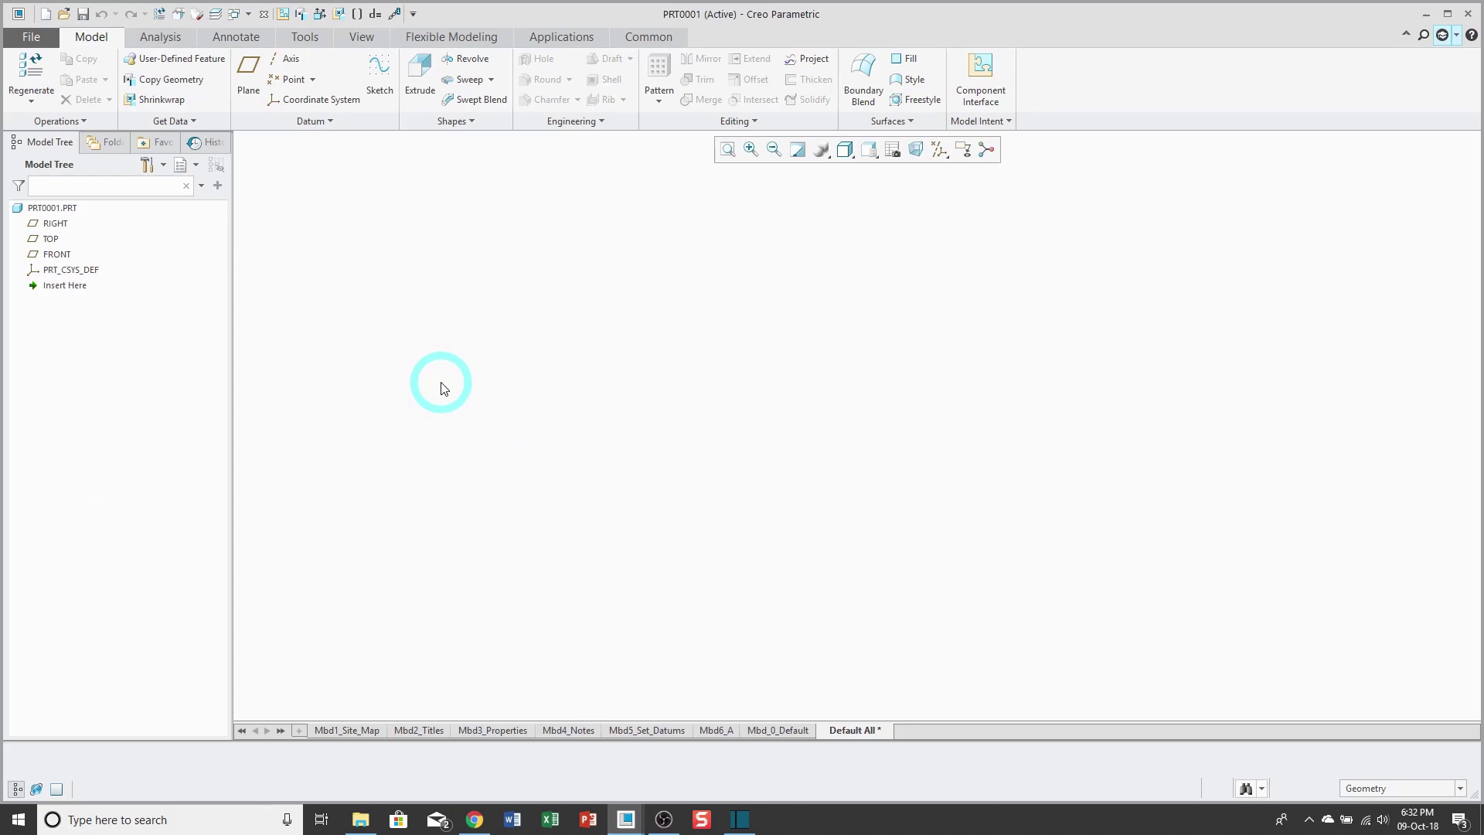
# Start a Merge/Inheritance feature and load 01-51265.prt, found by searching 51265, as its reference.
pyautogui.click(163, 121)
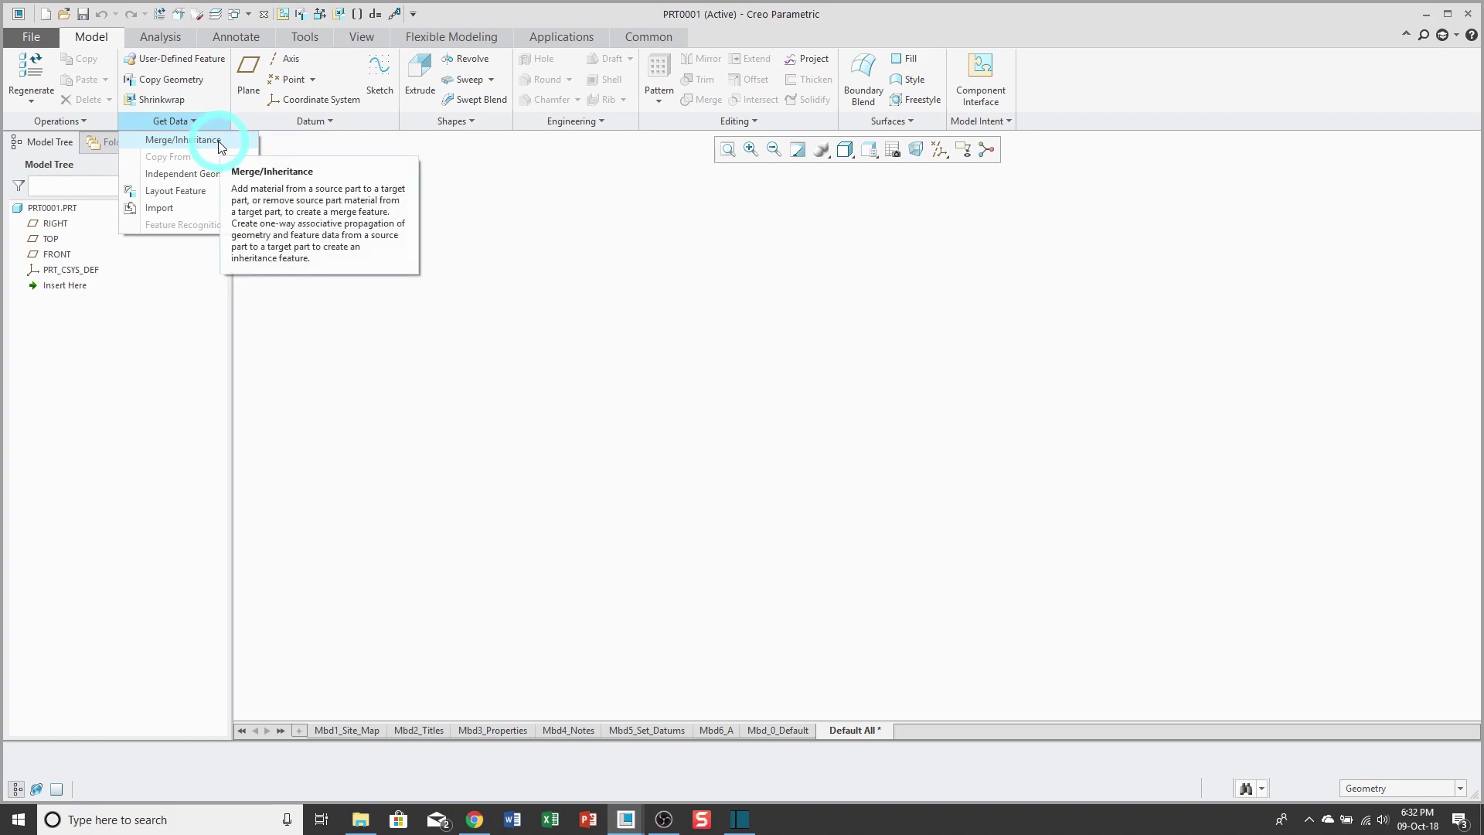
pyautogui.click(220, 147)
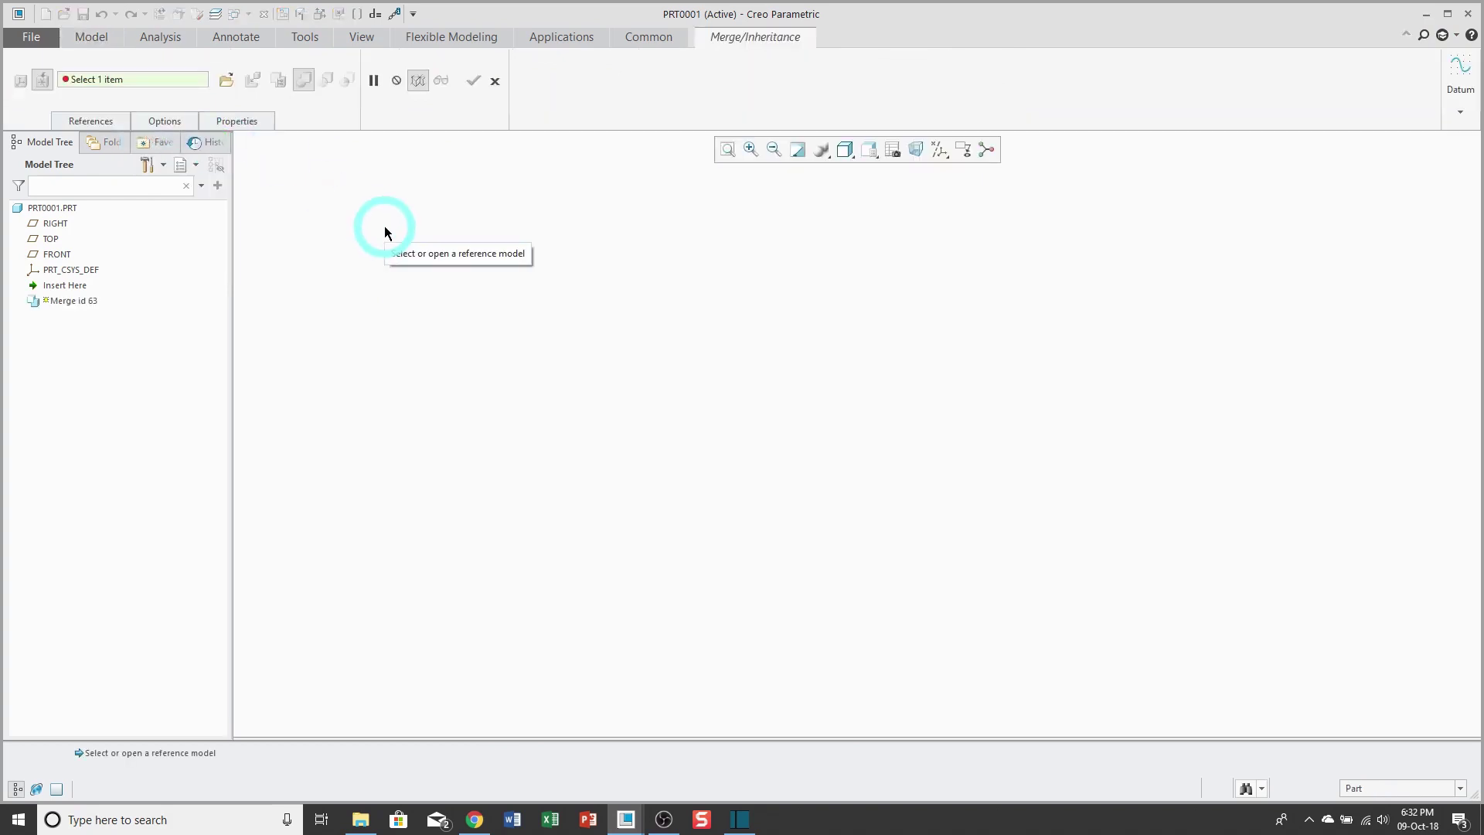
pyautogui.click(225, 79)
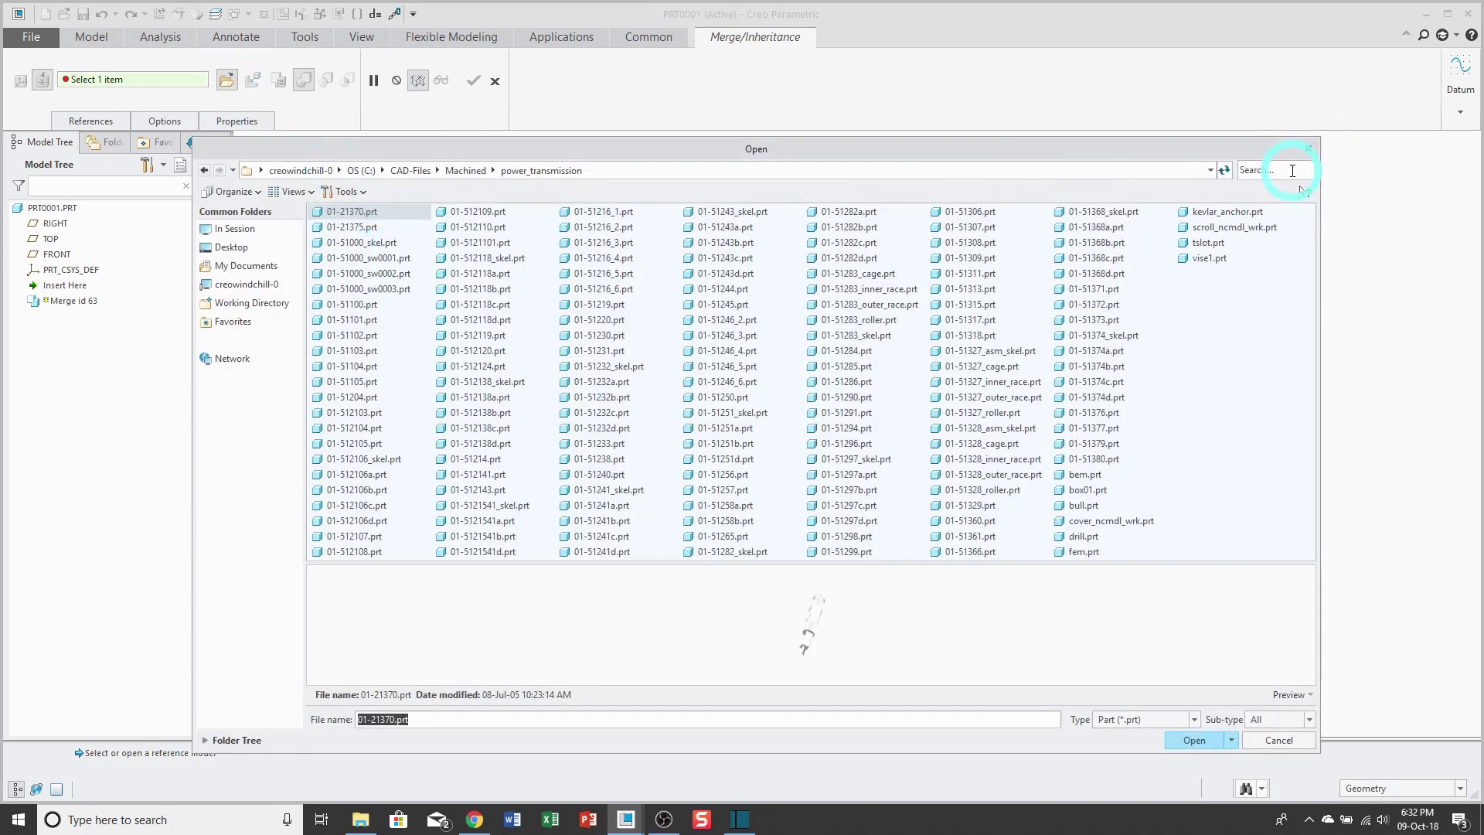
pyautogui.click(1292, 170)
pyautogui.write('51')
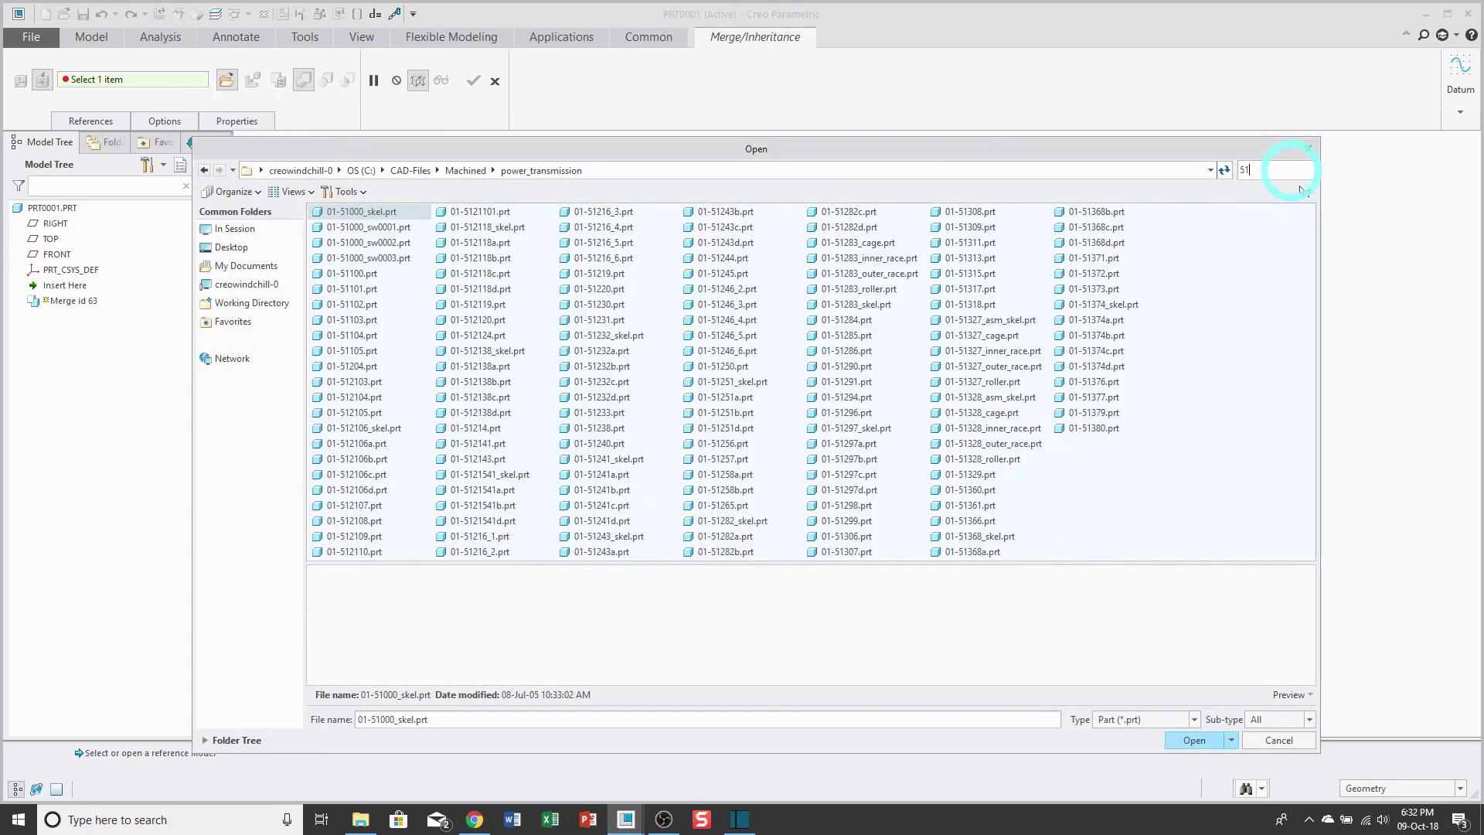
pyautogui.write('265')
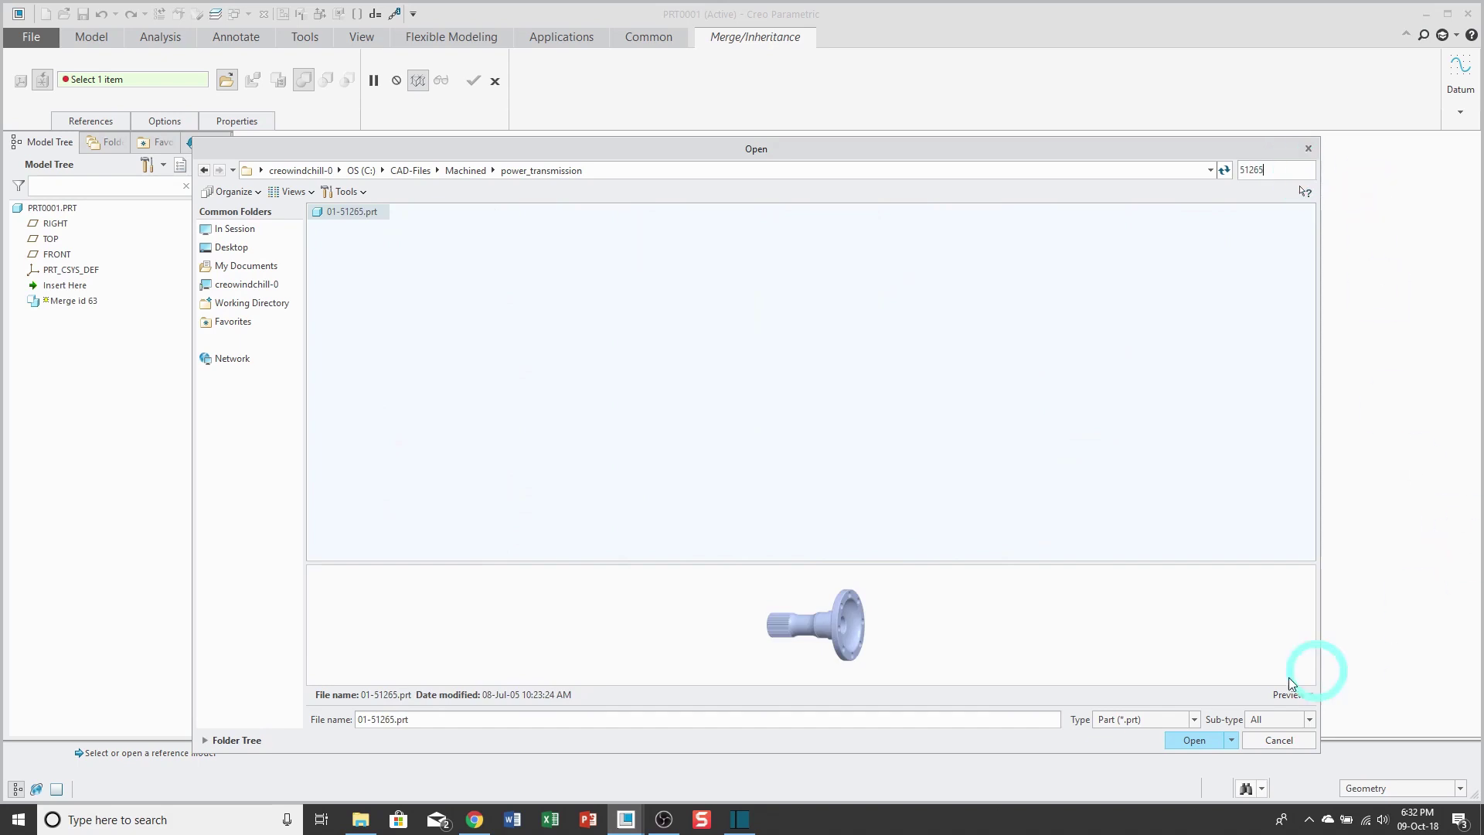
pyautogui.click(1196, 741)
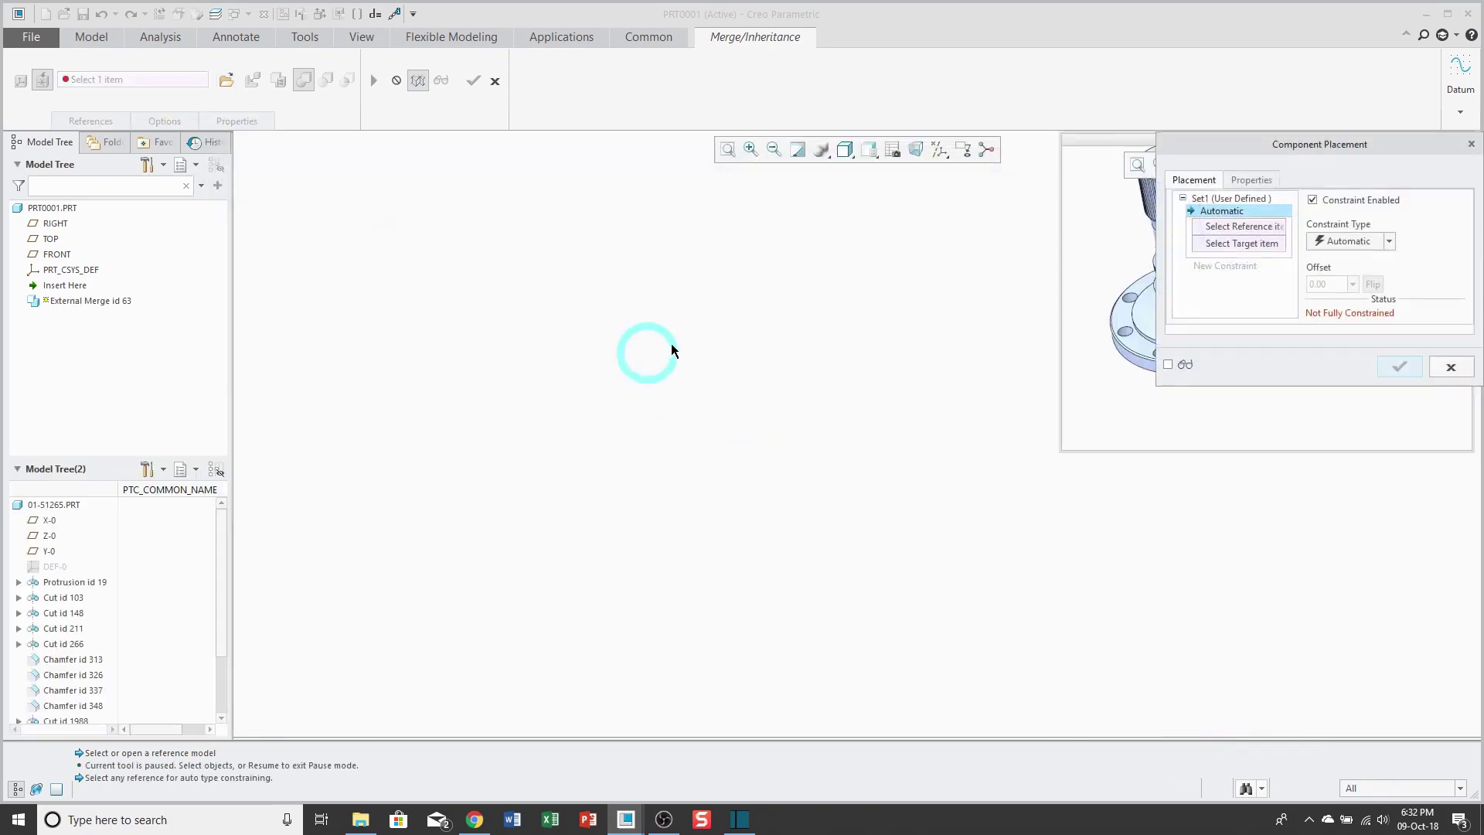
# Move the Component Placement dialog aside and apply a Default constraint so the shaft is fully constrained.
pyautogui.click(1338, 129)
pyautogui.moveTo(1348, 147); pyautogui.dragTo(804, 274)
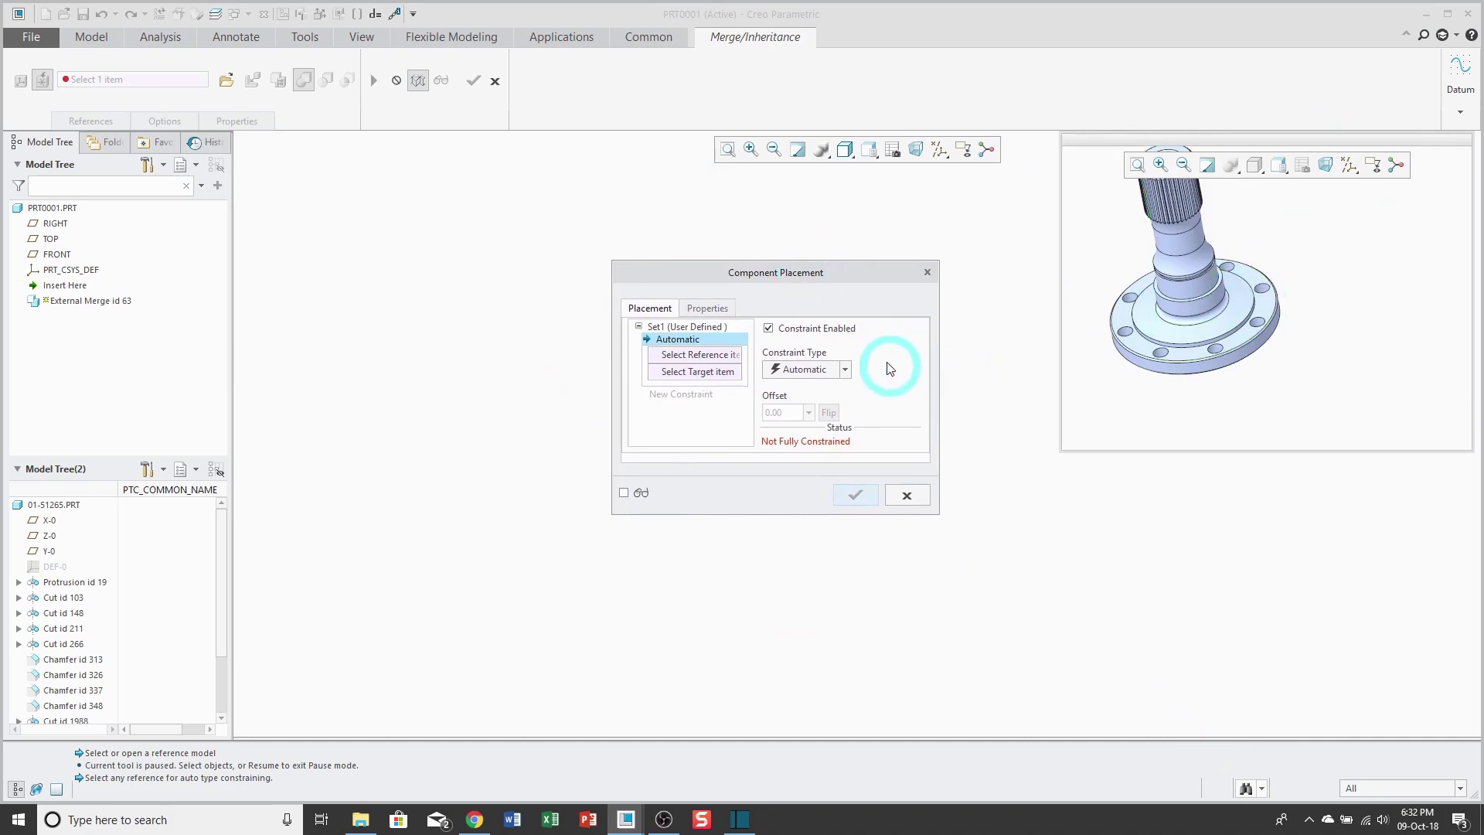
pyautogui.click(817, 278)
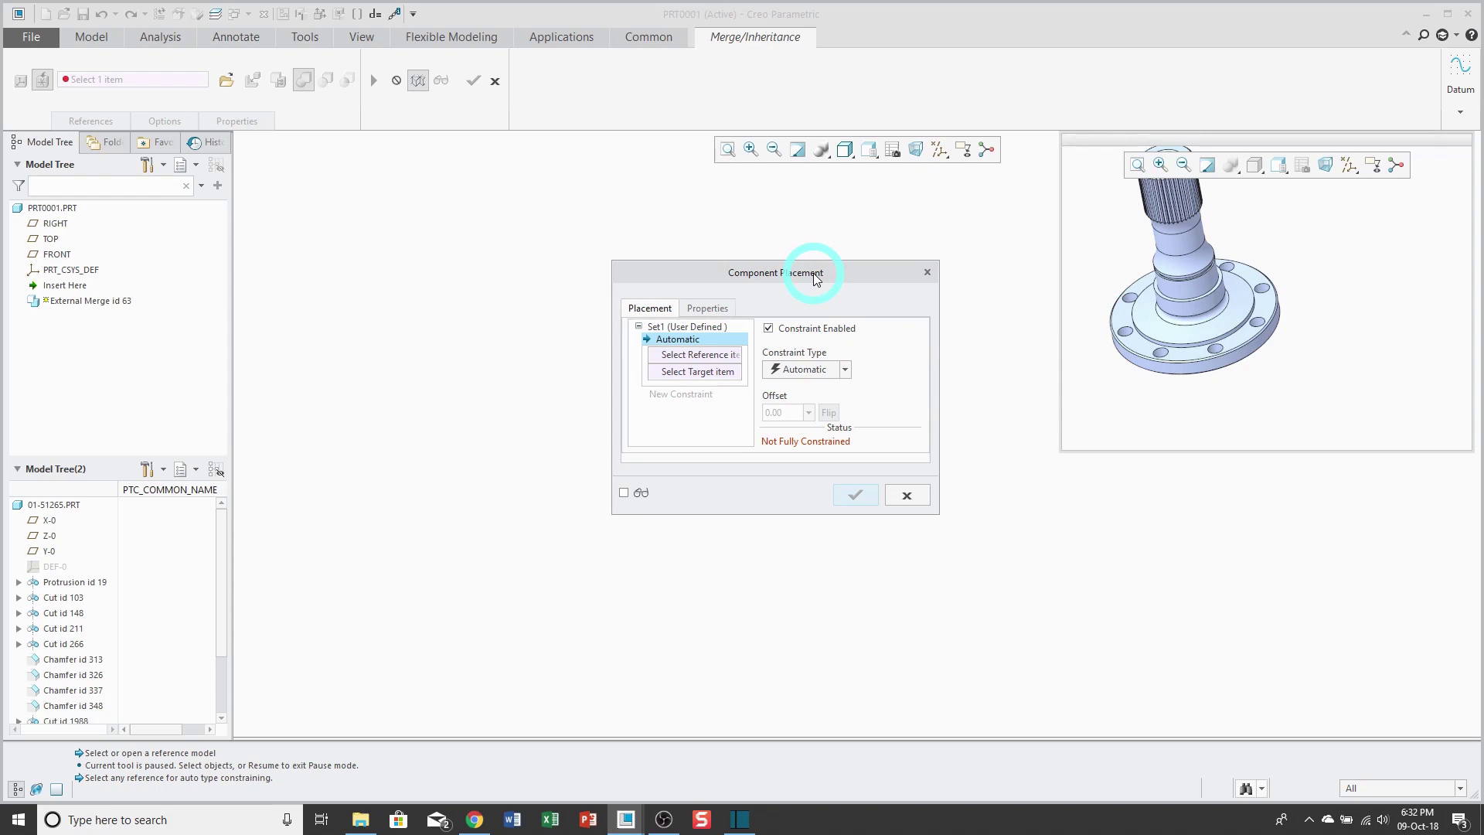
pyautogui.click(846, 371)
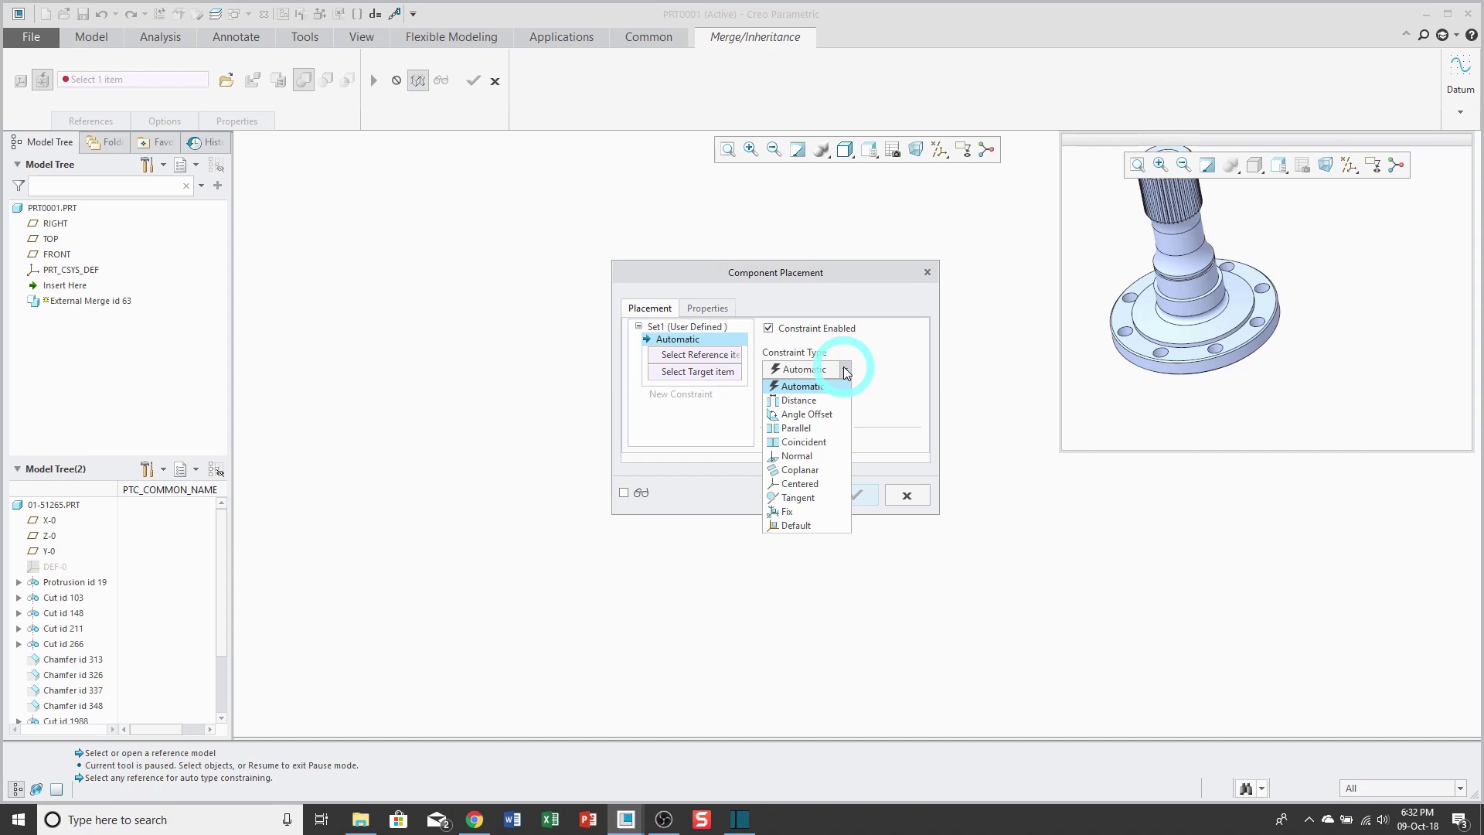
pyautogui.click(795, 527)
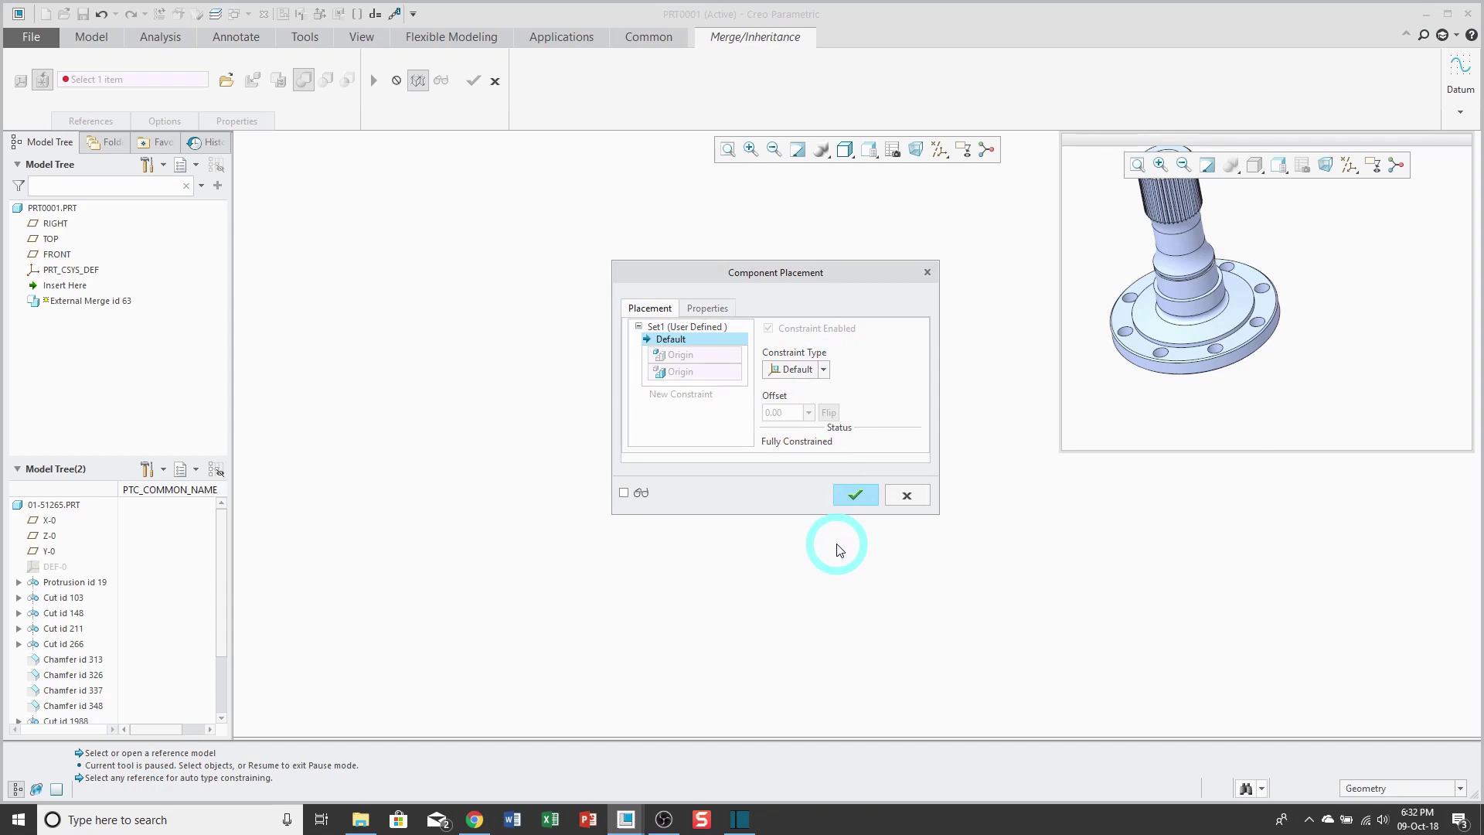
# Confirm the shaft's placement and toggle the merge into an inheritance feature.
pyautogui.click(853, 499)
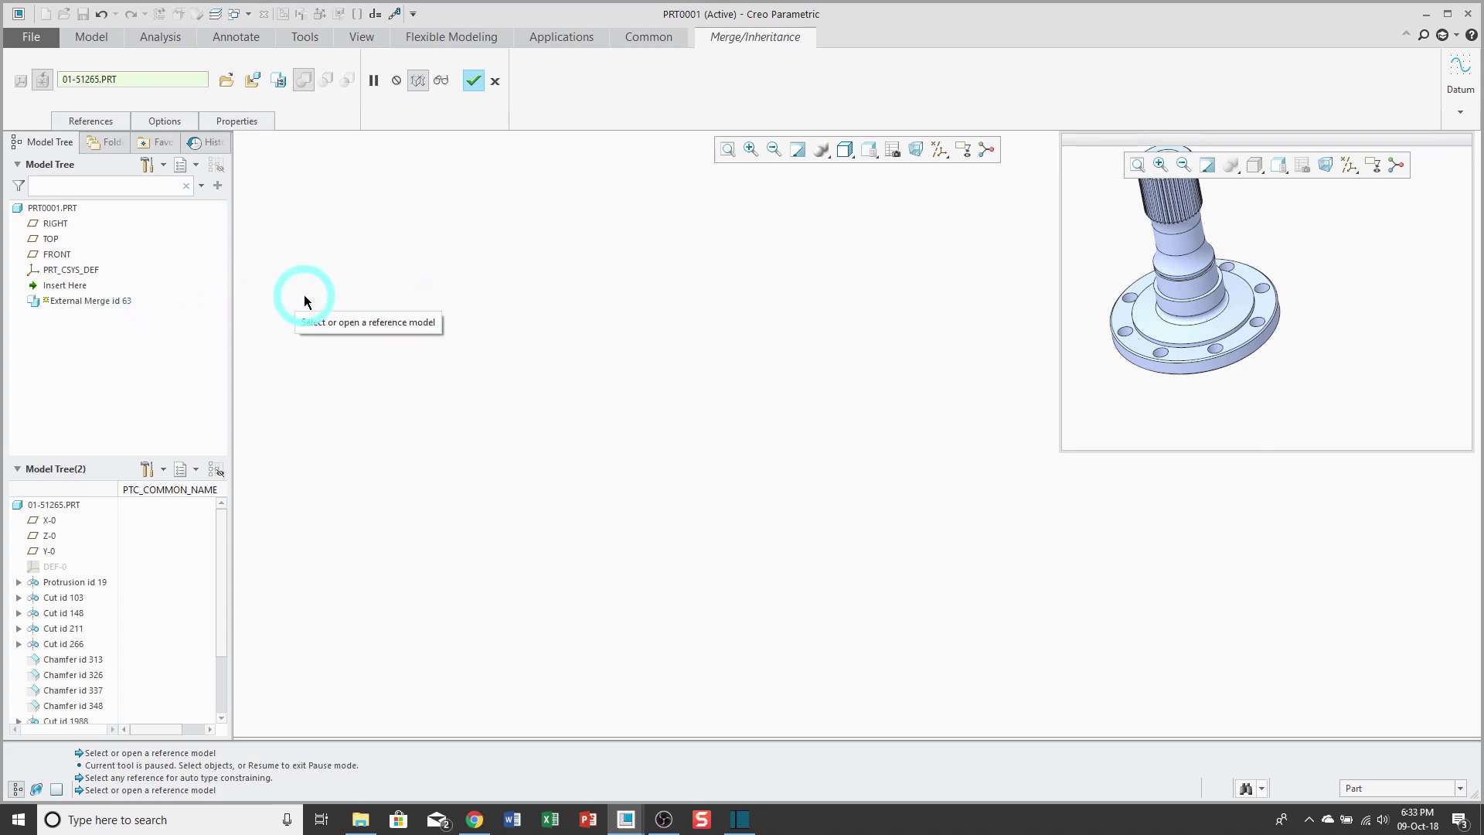
pyautogui.click(279, 82)
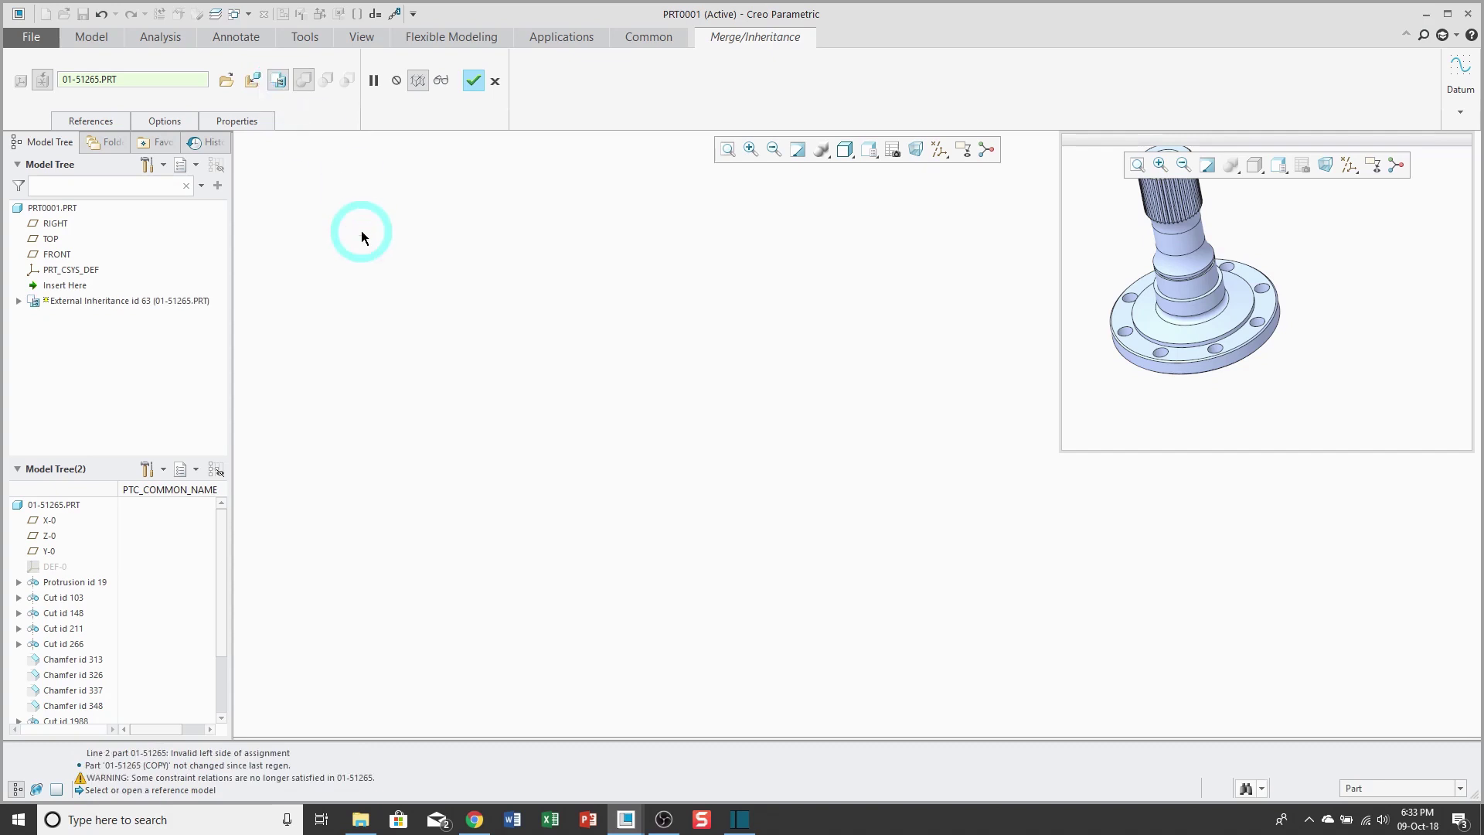
# Open Varied Items from Options and add the flange hole's ⌀10 dimension (d82).
pyautogui.click(164, 120)
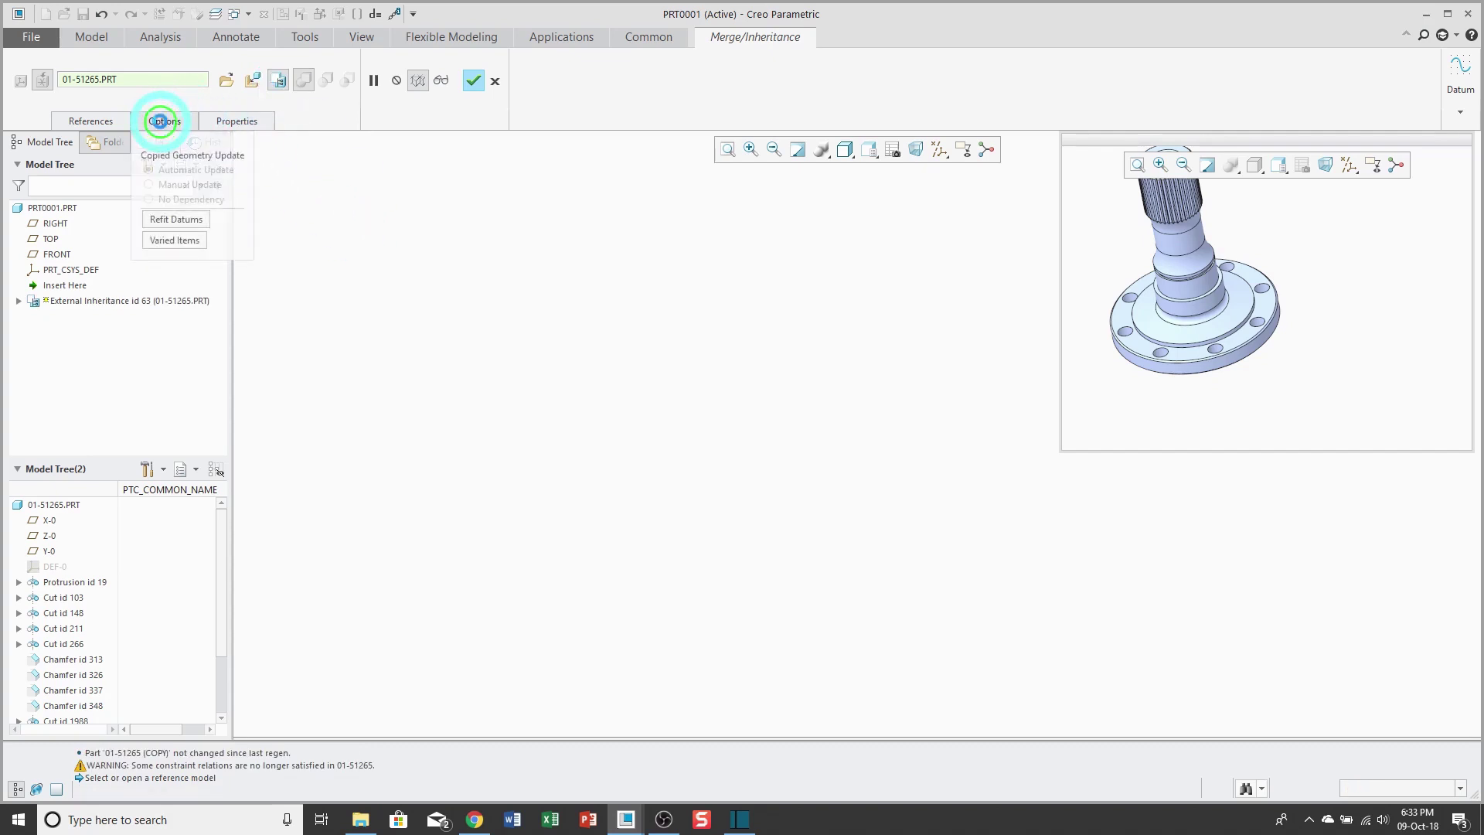
pyautogui.click(176, 220)
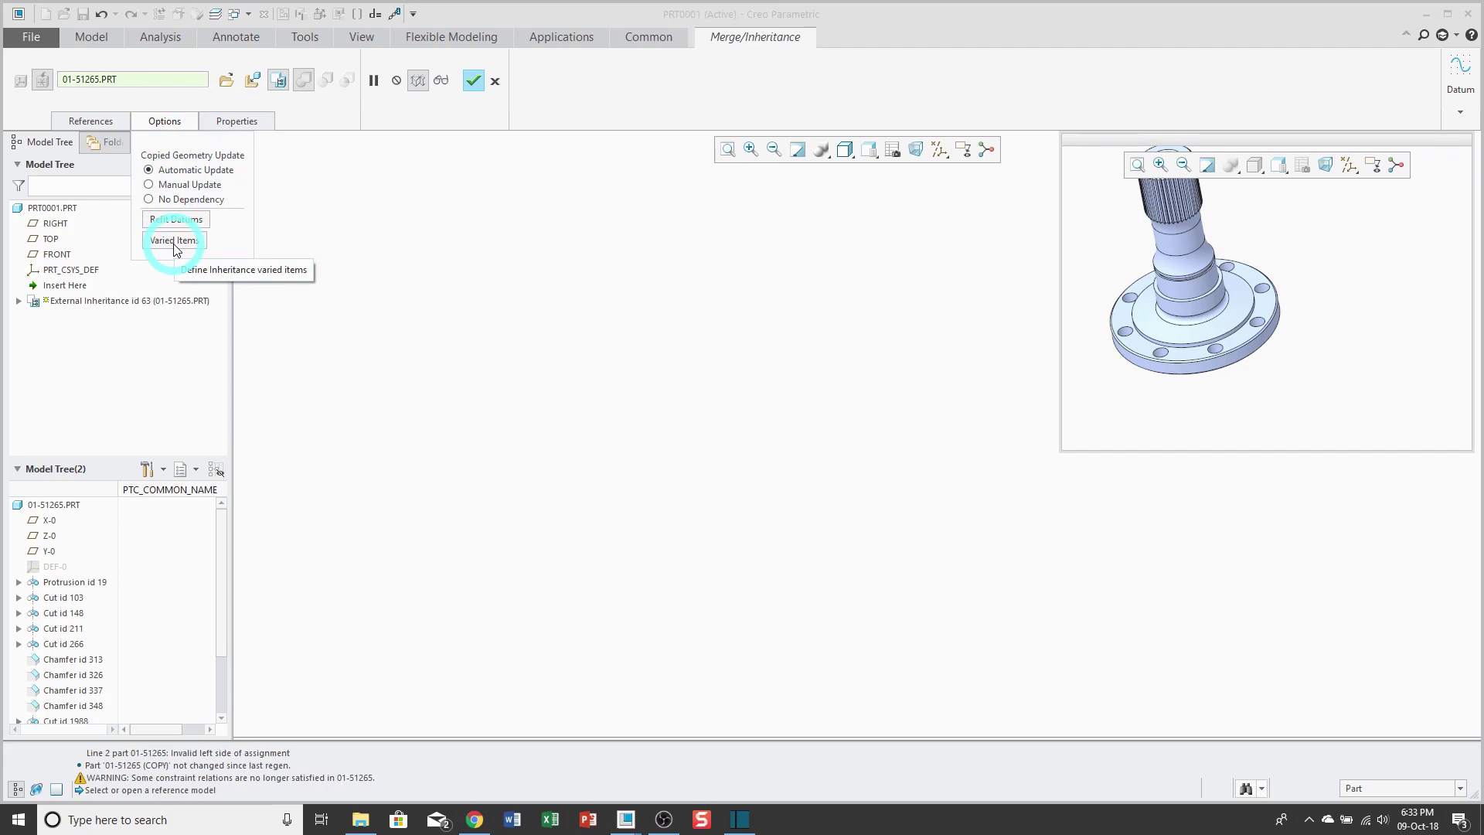
pyautogui.click(174, 241)
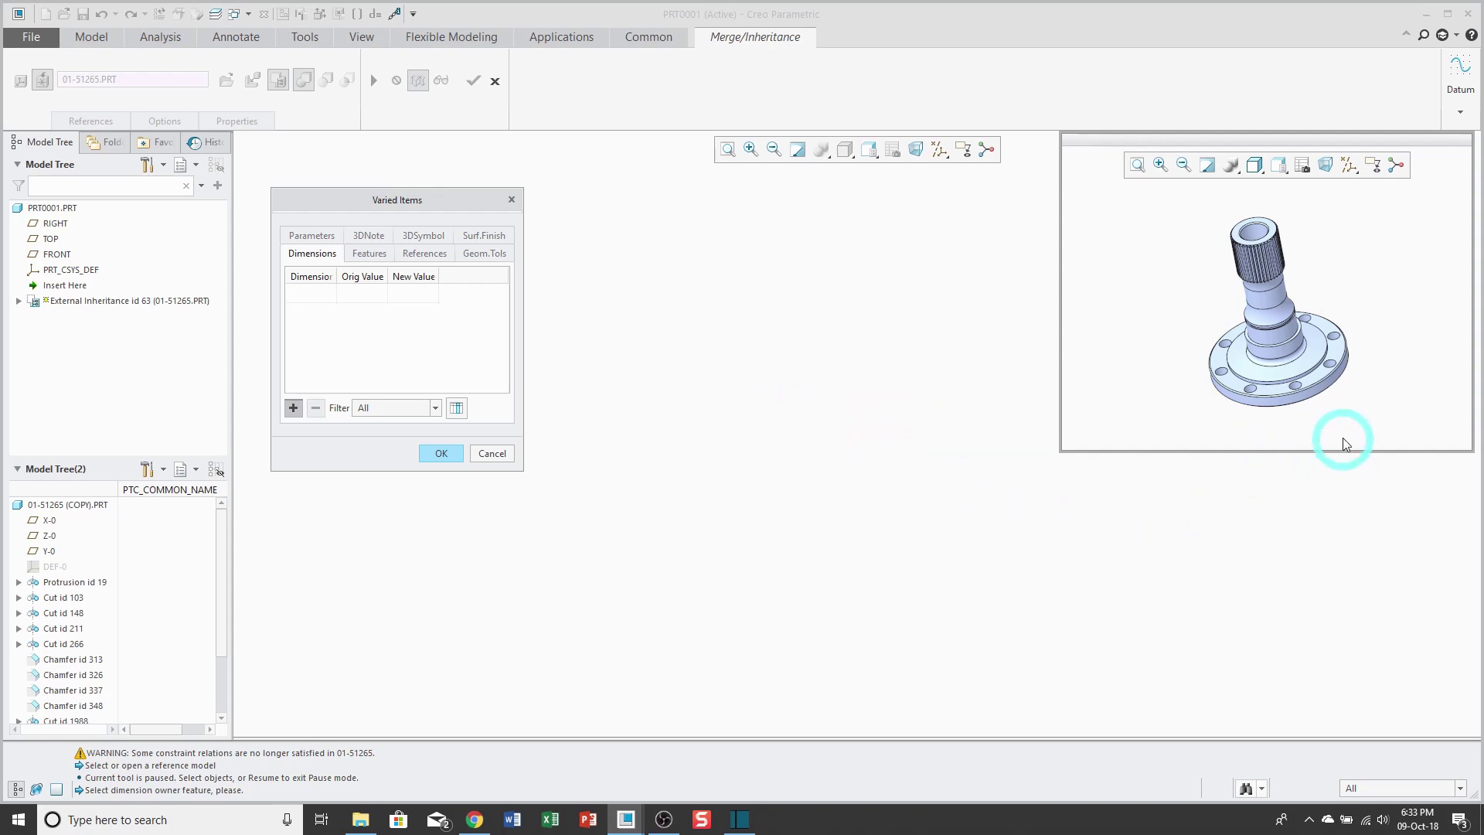
pyautogui.scroll(-5, 1273, 401)
pyautogui.click(1198, 362)
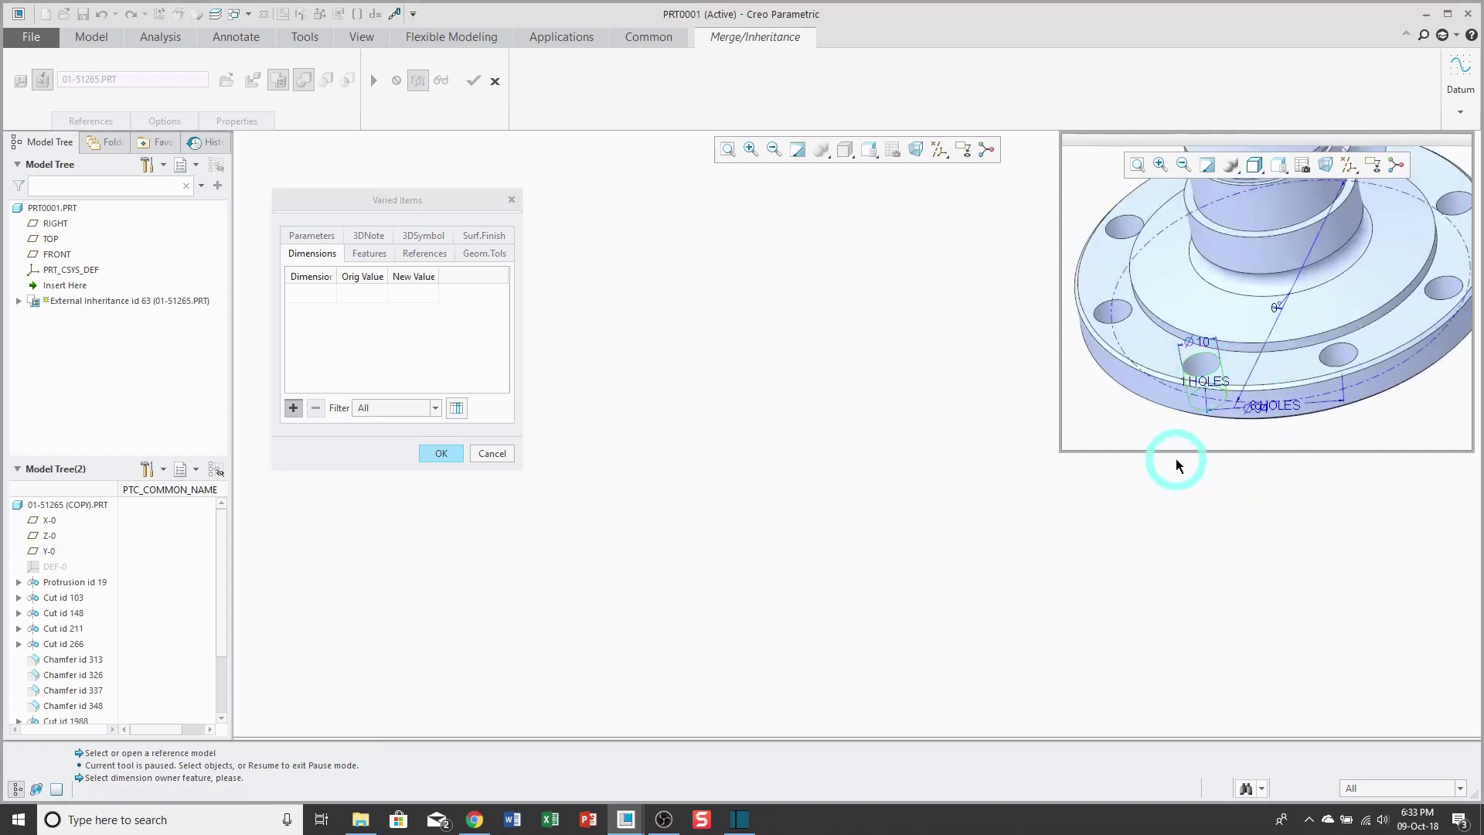
pyautogui.click(1198, 341)
pyautogui.scroll(5, 1204, 400)
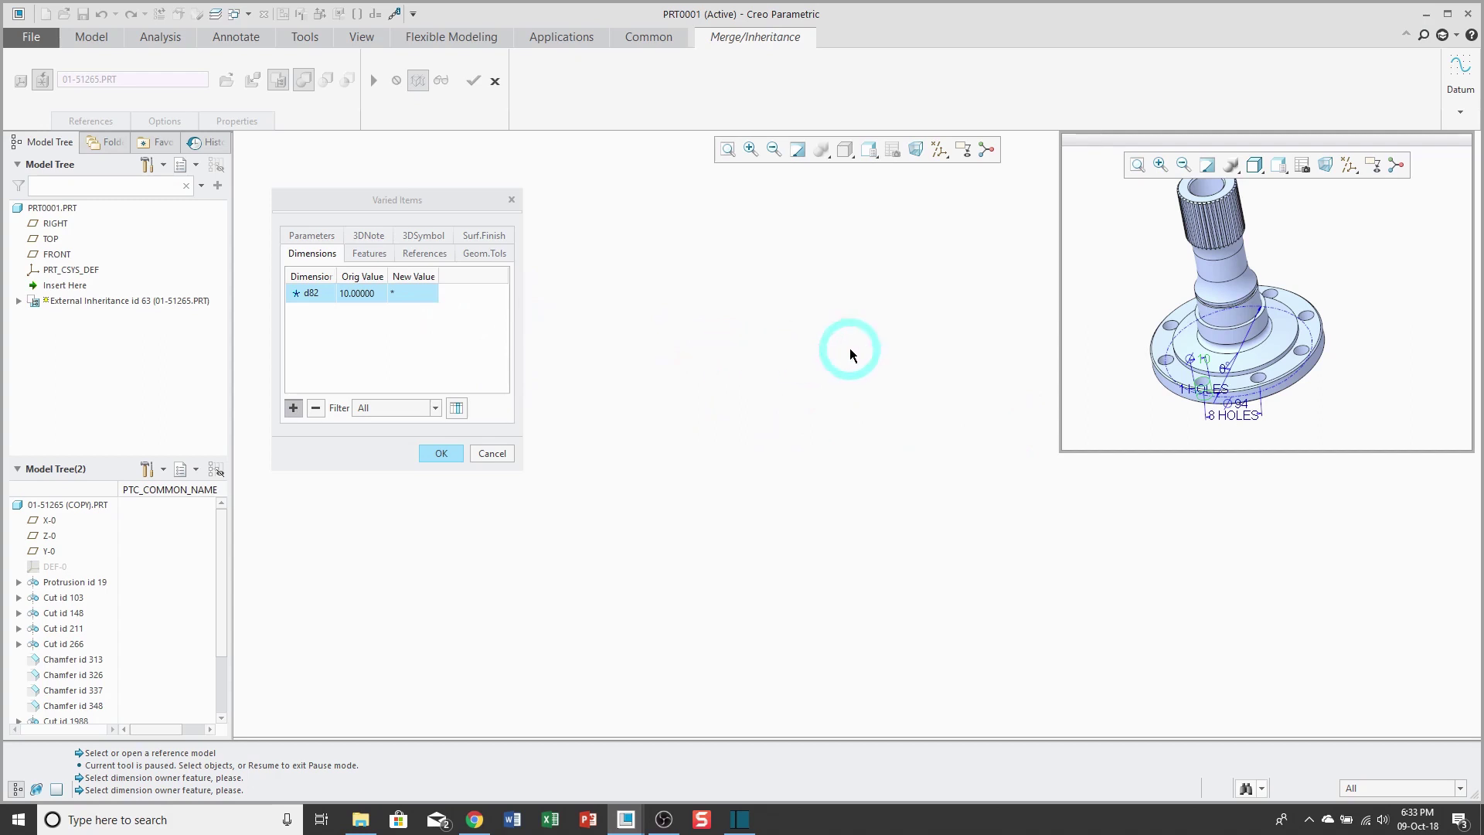
# Add the flange's 133 dimension (d4), then enter new values 8 for d82 and 150 for d4.
pyautogui.click(1221, 317)
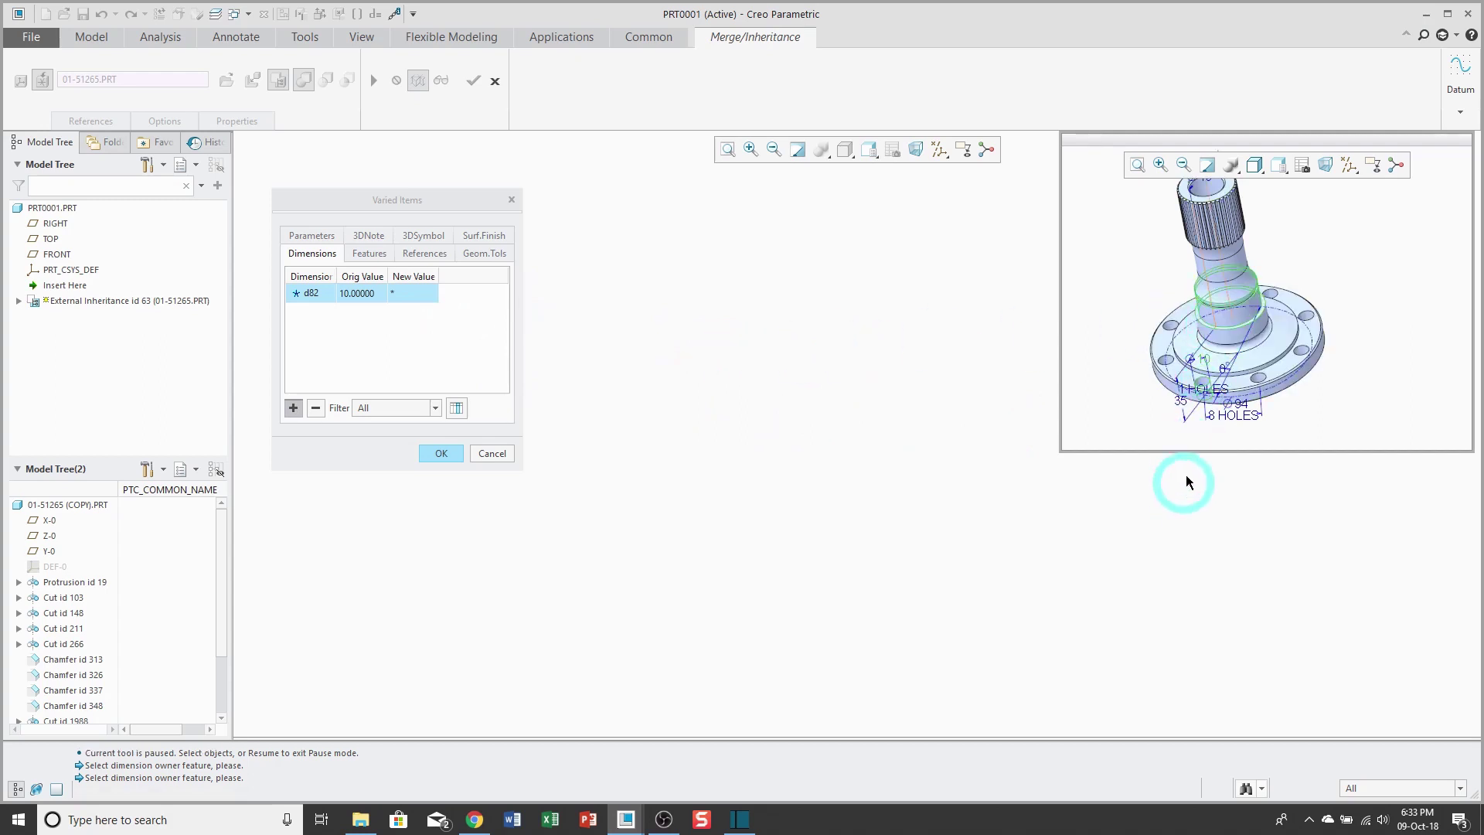
pyautogui.moveTo(1199, 442); pyautogui.dragTo(1245, 337, button='middle')
pyautogui.click(1252, 337)
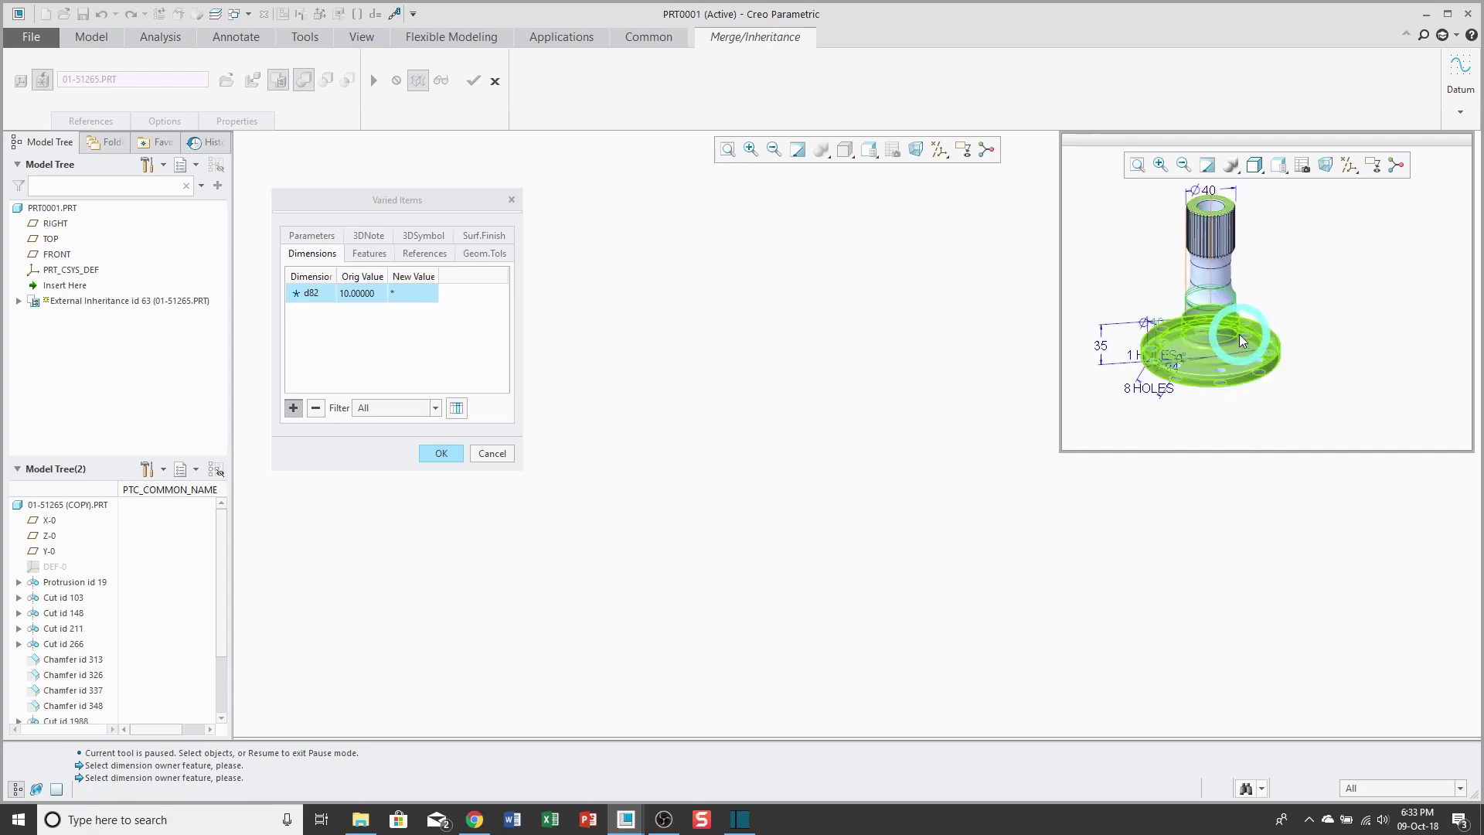
pyautogui.click(1291, 261)
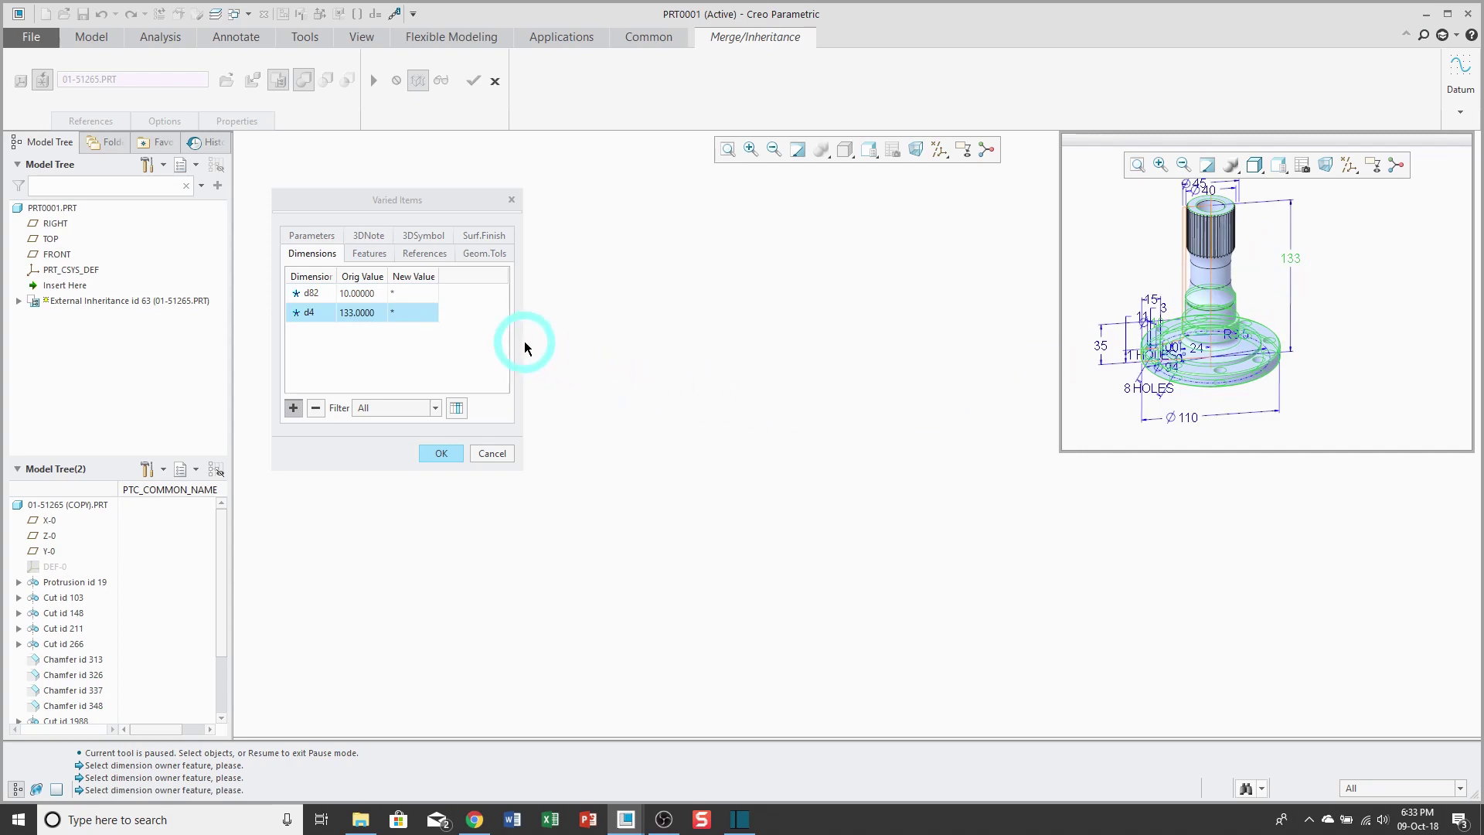
pyautogui.click(410, 293)
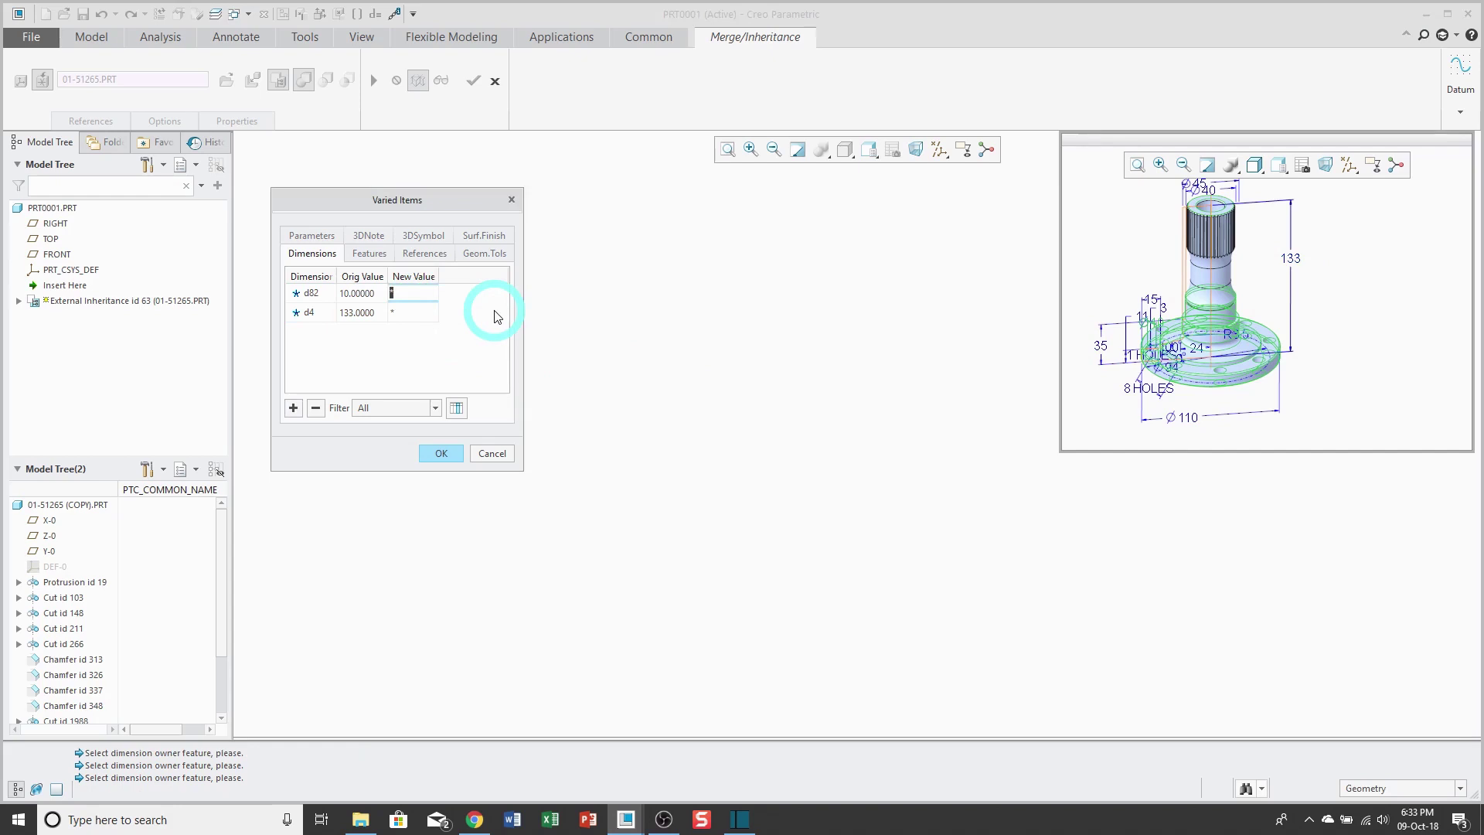
pyautogui.click(418, 313)
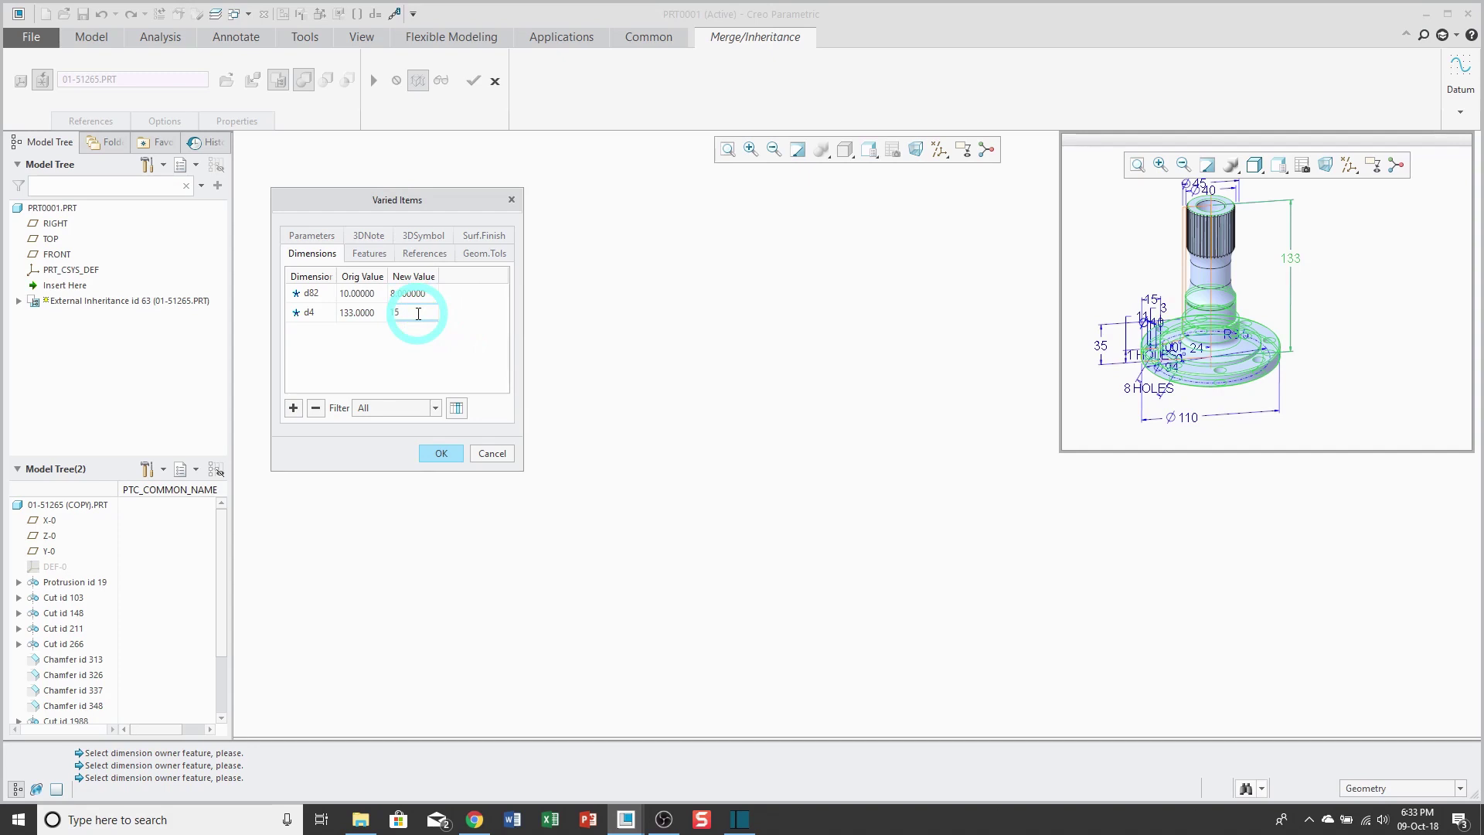
pyautogui.click(368, 252)
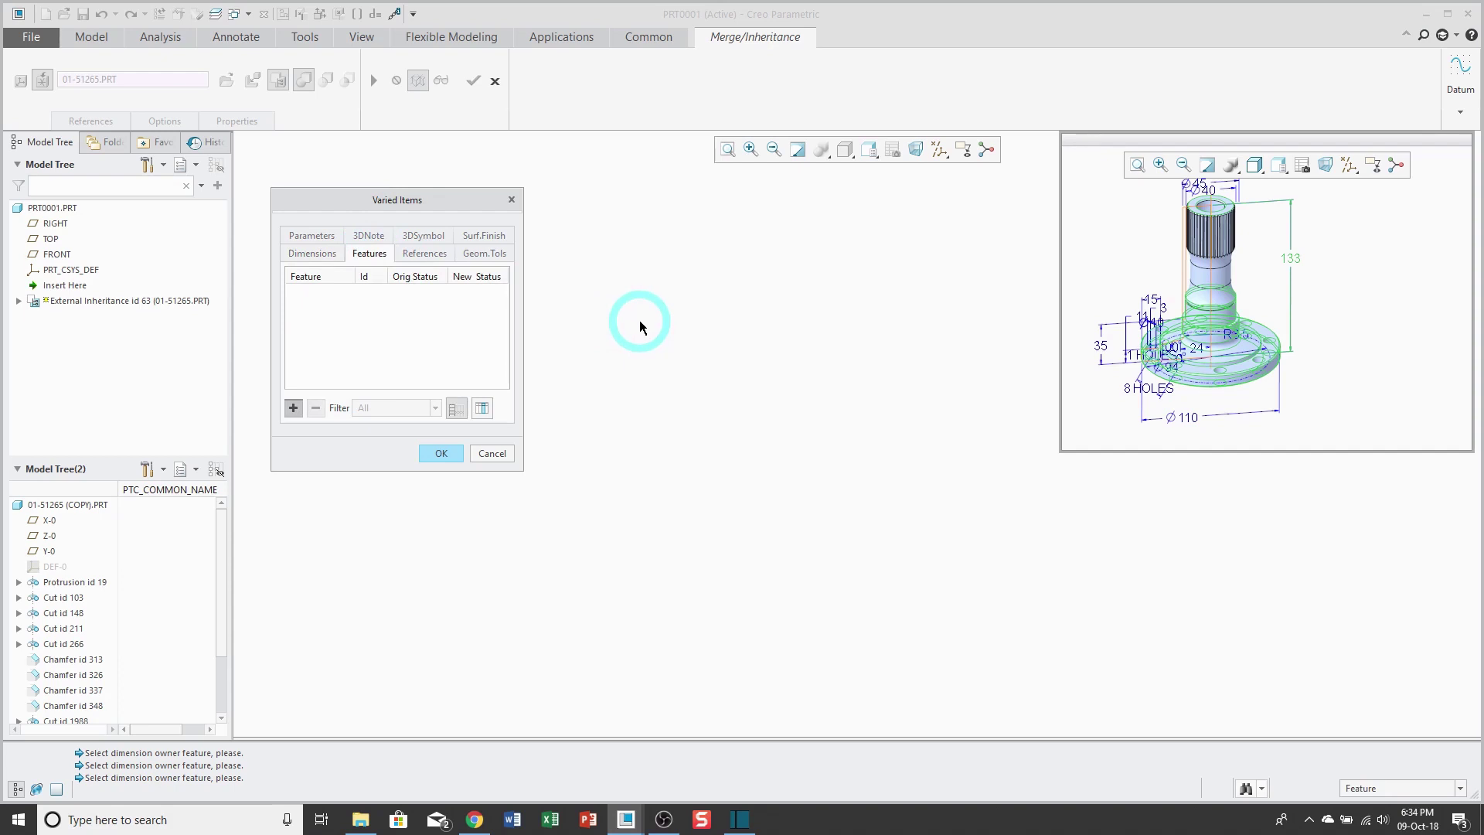
# Add the shaft-end bore Cut 1988 to varied features as Suppressed, including its child Chamfer 2027.
pyautogui.click(1210, 170)
pyautogui.moveTo(1064, 453); pyautogui.dragTo(1023, 590)
pyautogui.moveTo(1148, 309); pyautogui.dragTo(1142, 252, button='middle')
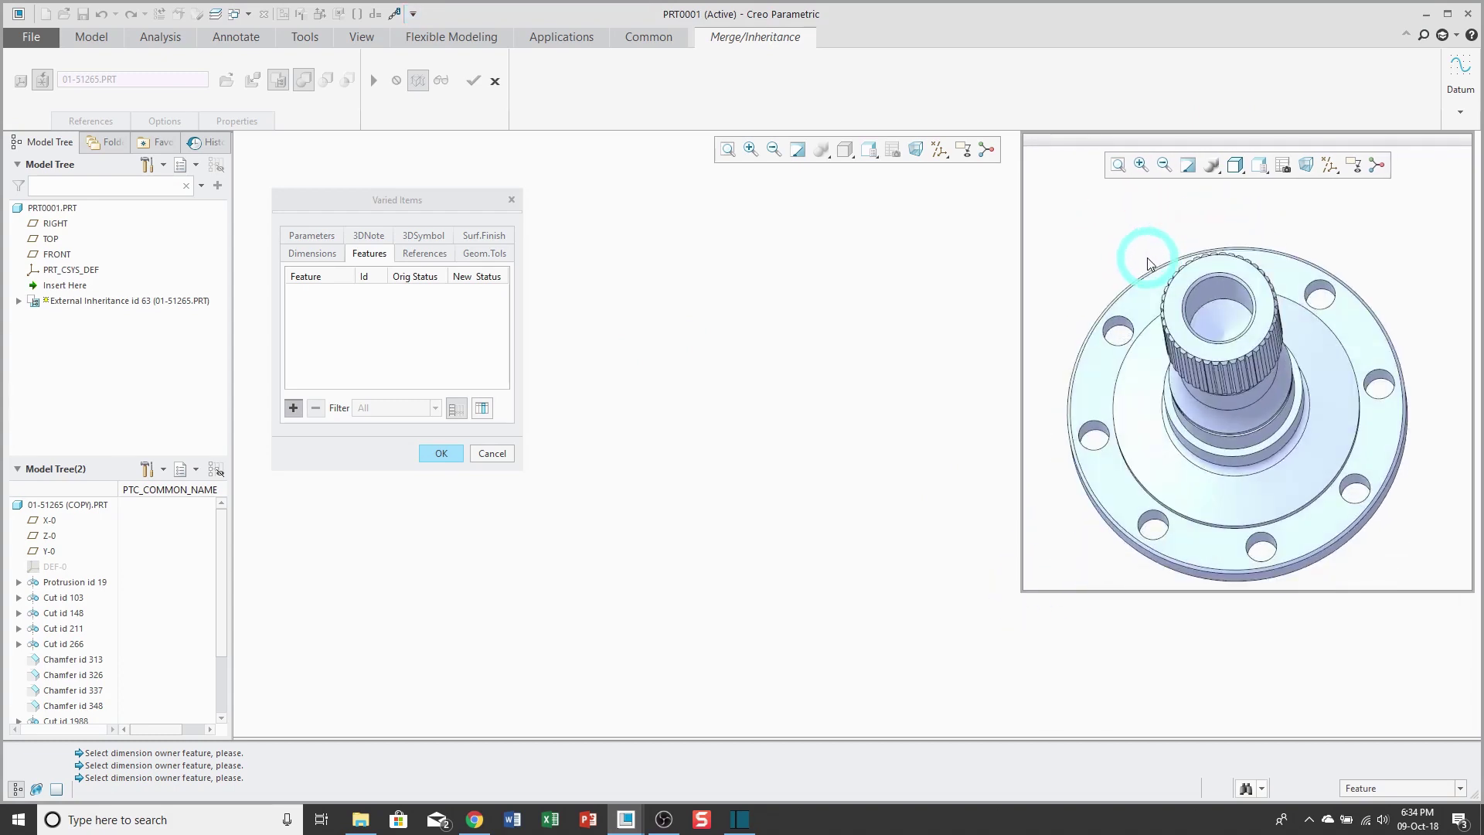
pyautogui.click(1230, 313)
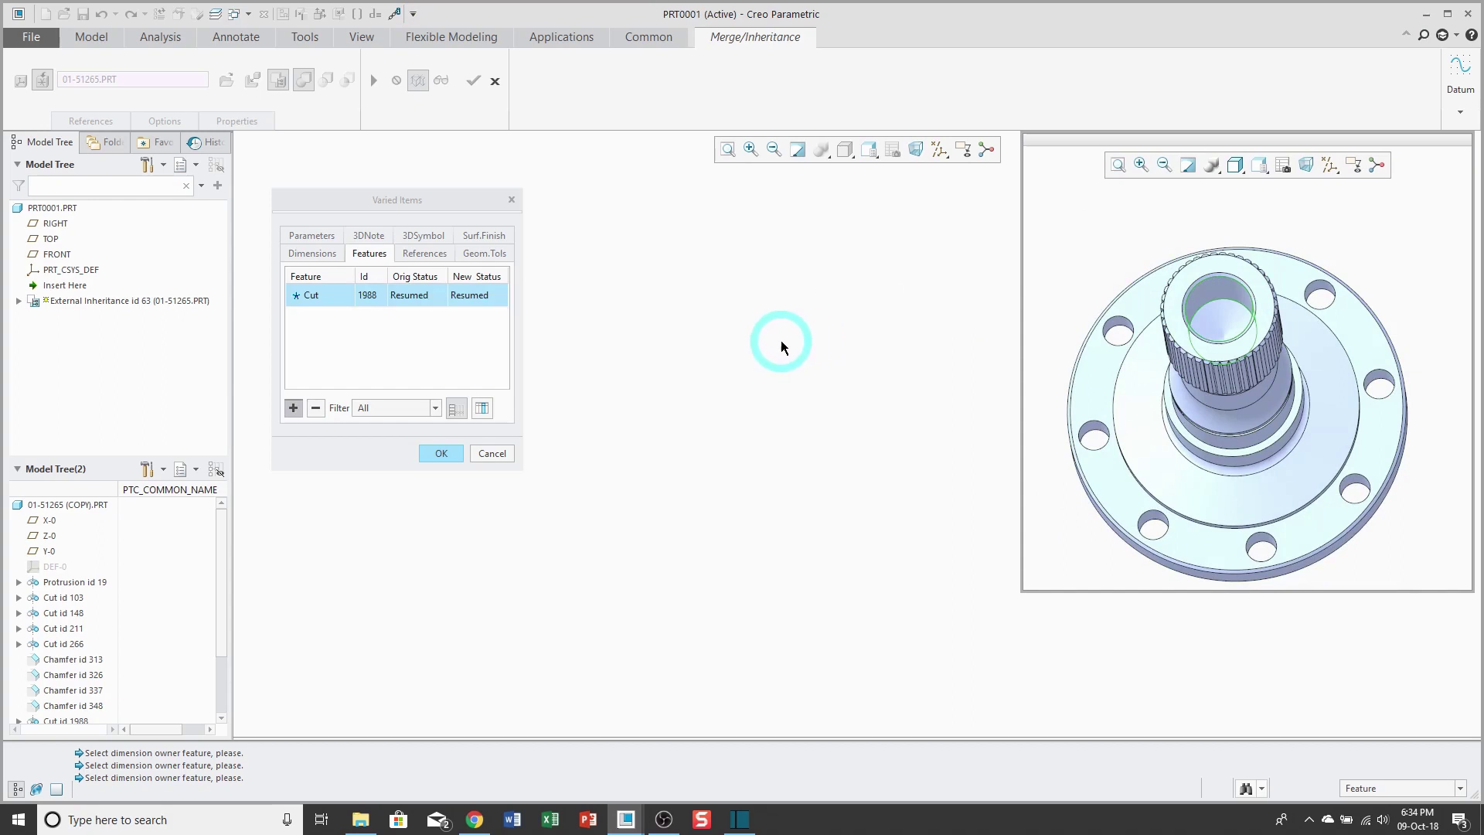
pyautogui.click(494, 300)
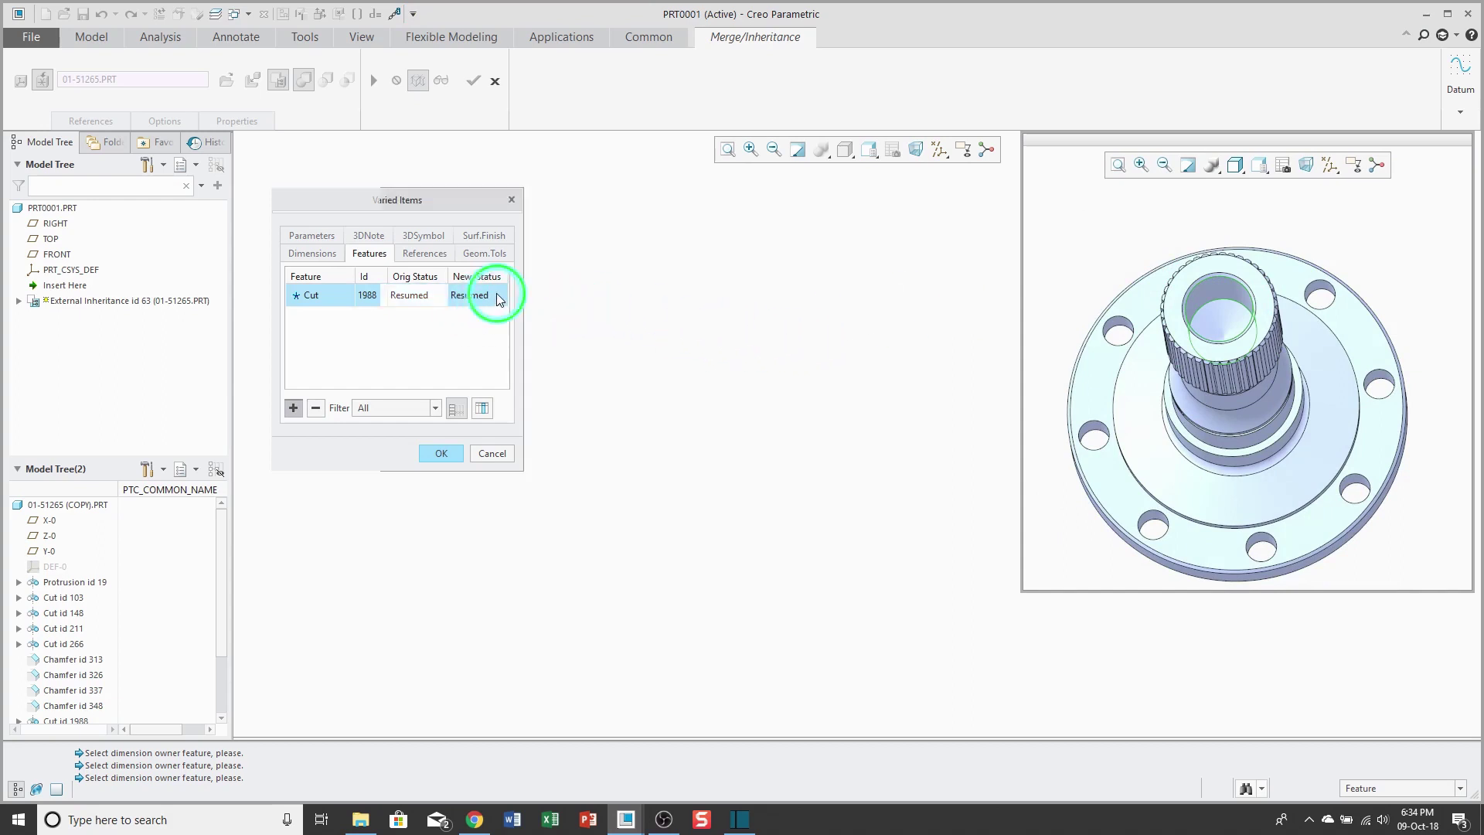
pyautogui.click(501, 295)
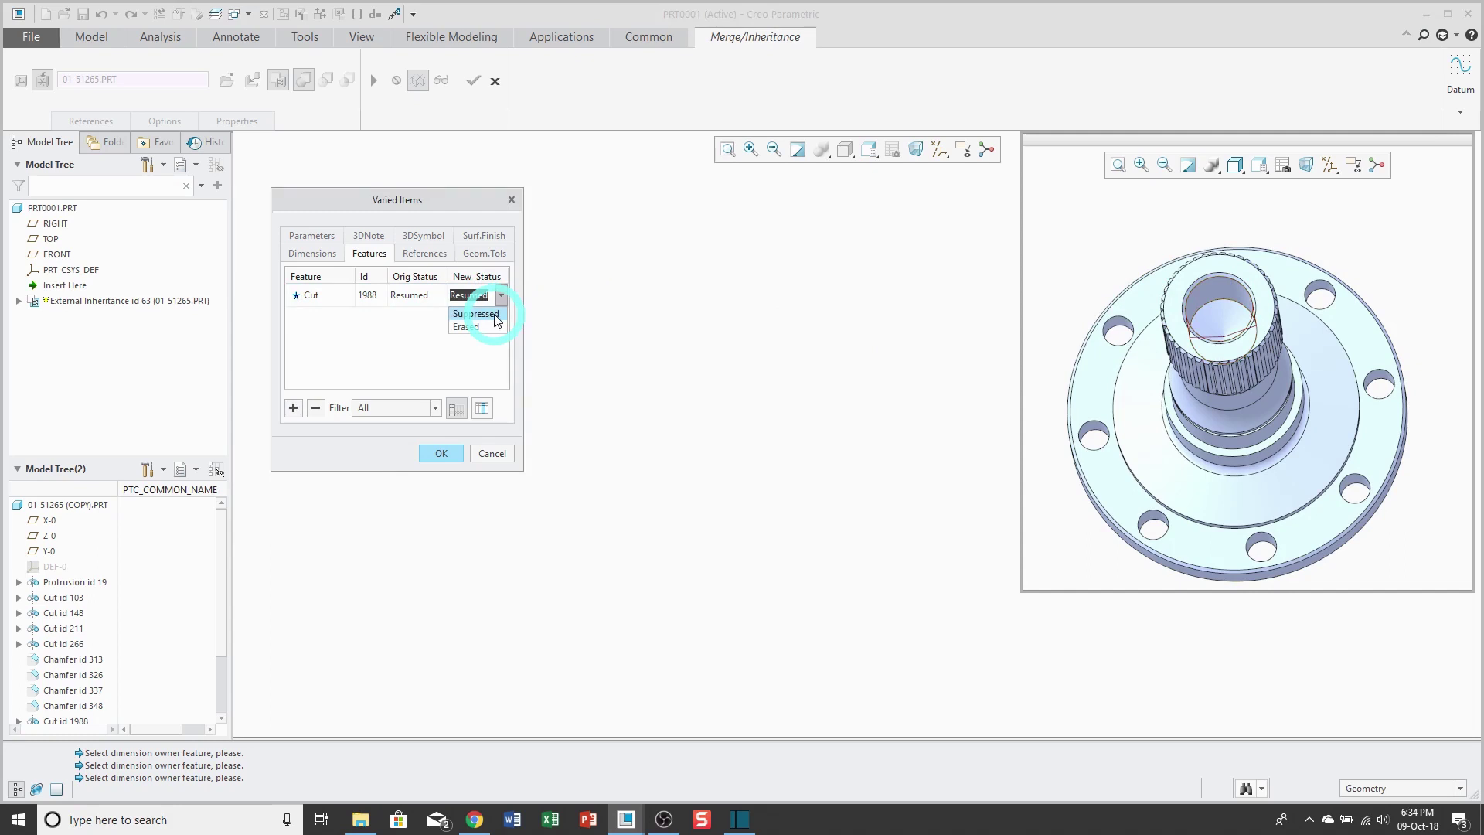
pyautogui.click(474, 314)
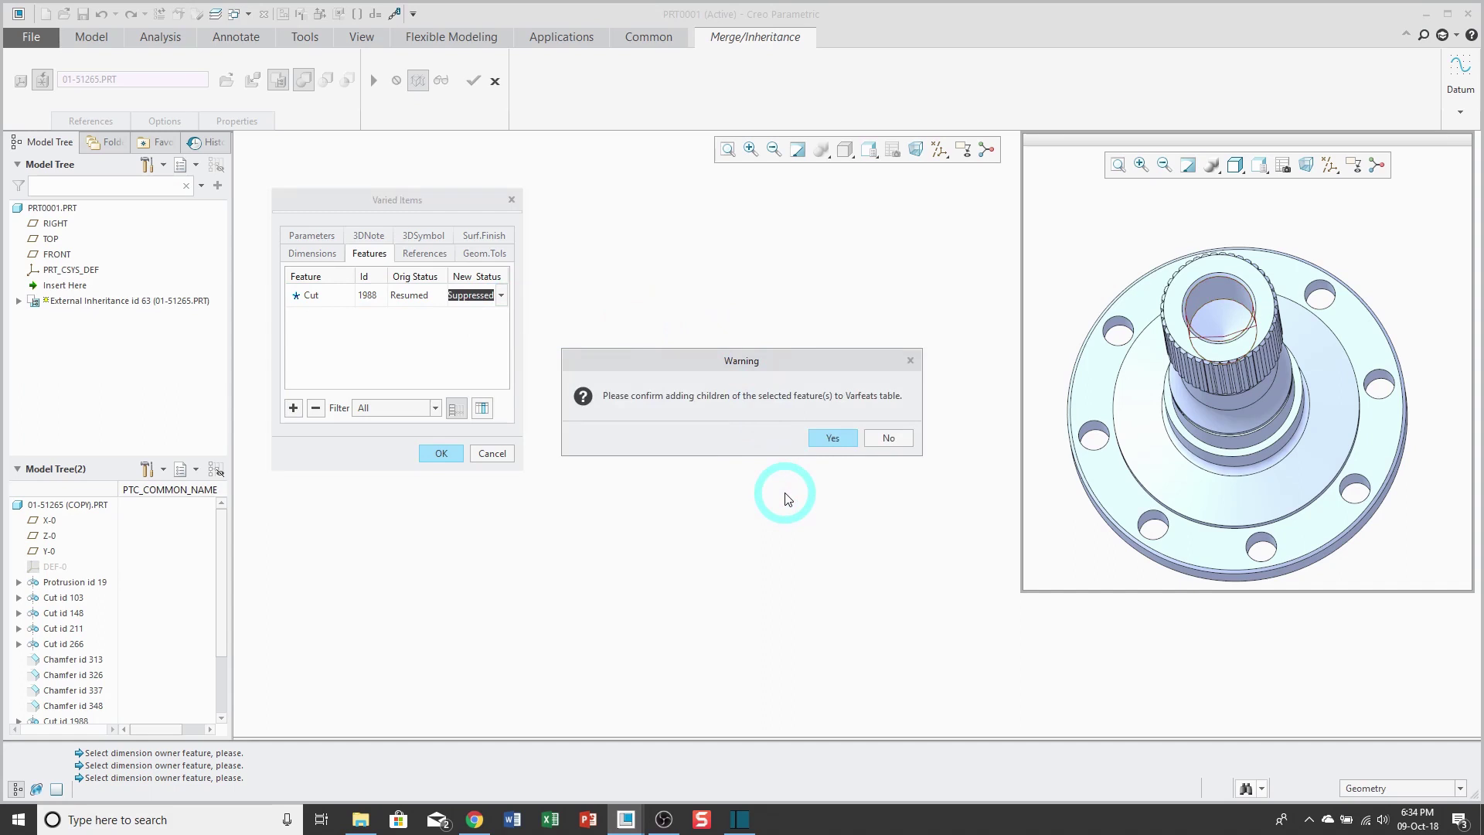
pyautogui.click(824, 438)
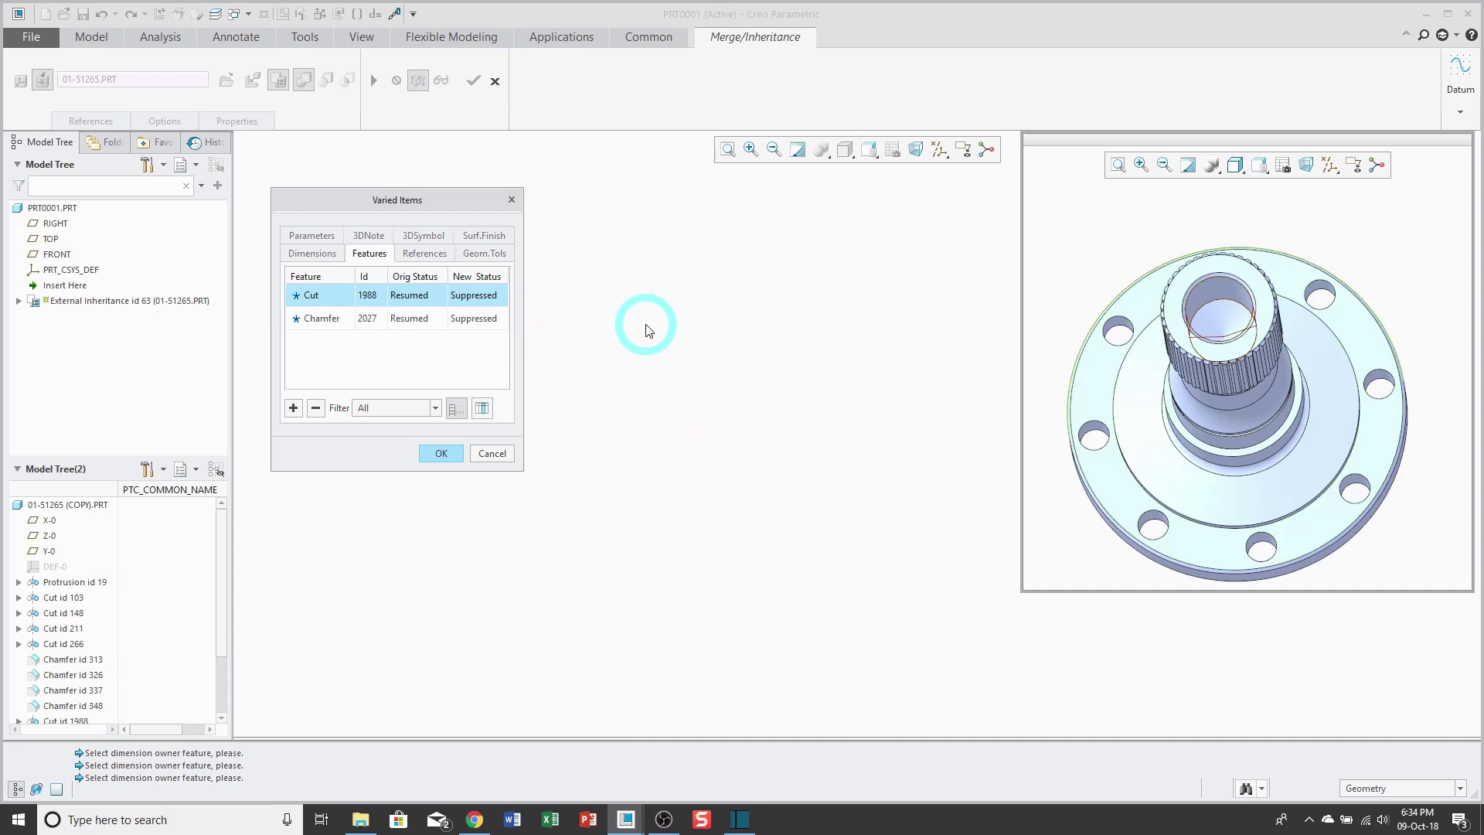
# Add the MAKE and MFG_METHOD parameters to the varied parameters list.
pyautogui.click(310, 237)
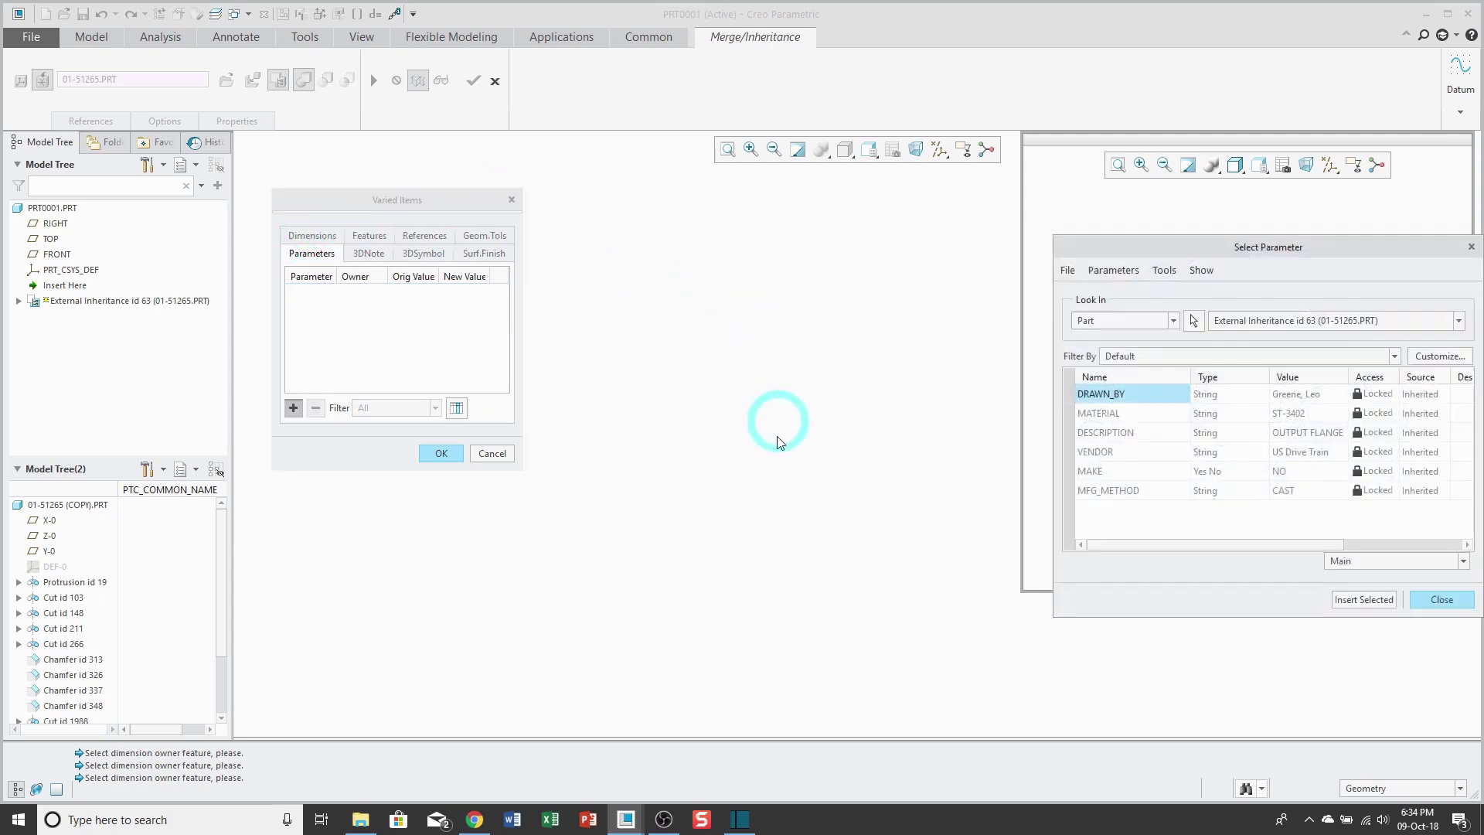
pyautogui.click(1106, 473)
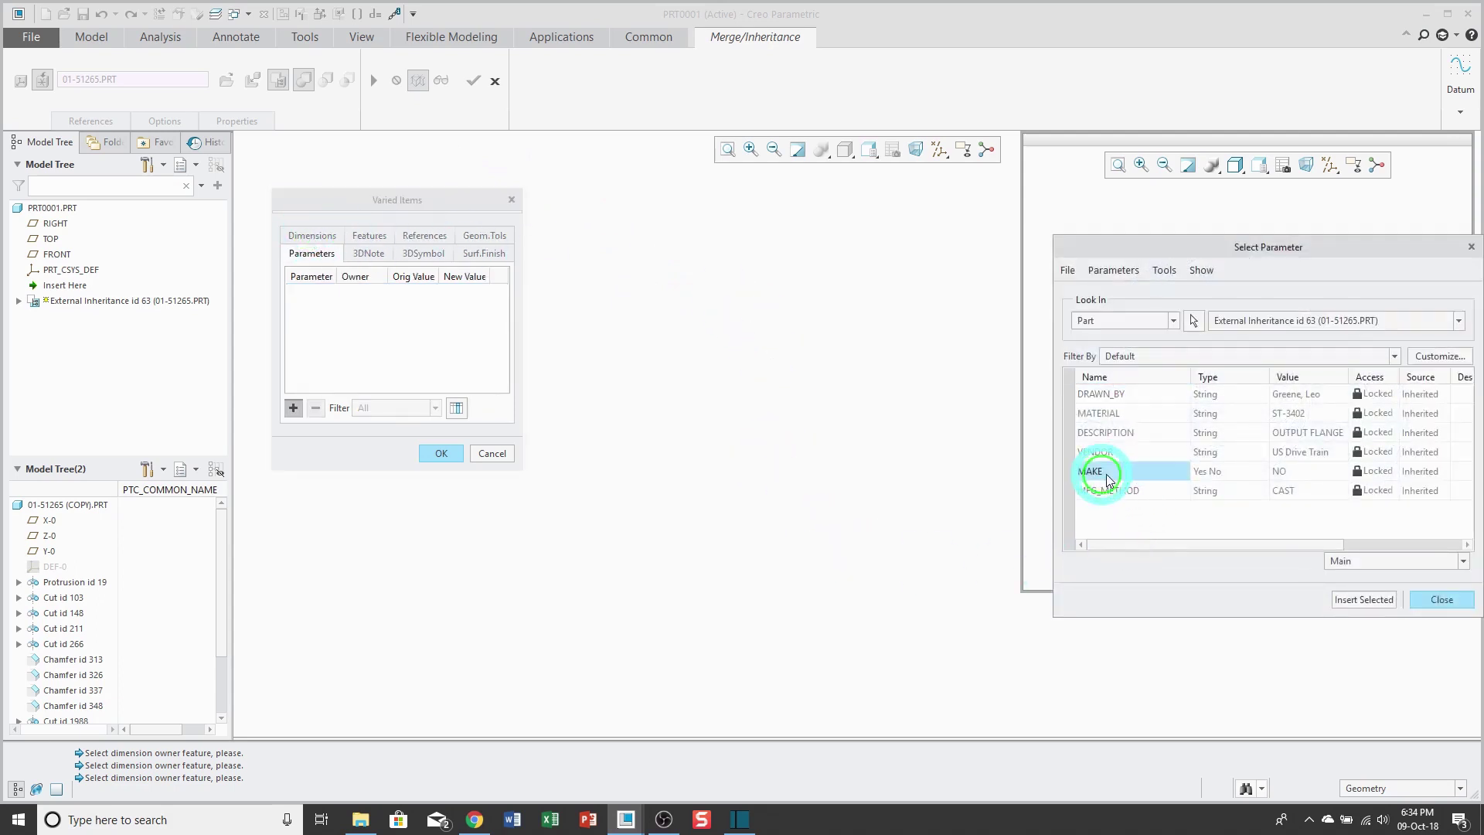
pyautogui.click(1366, 598)
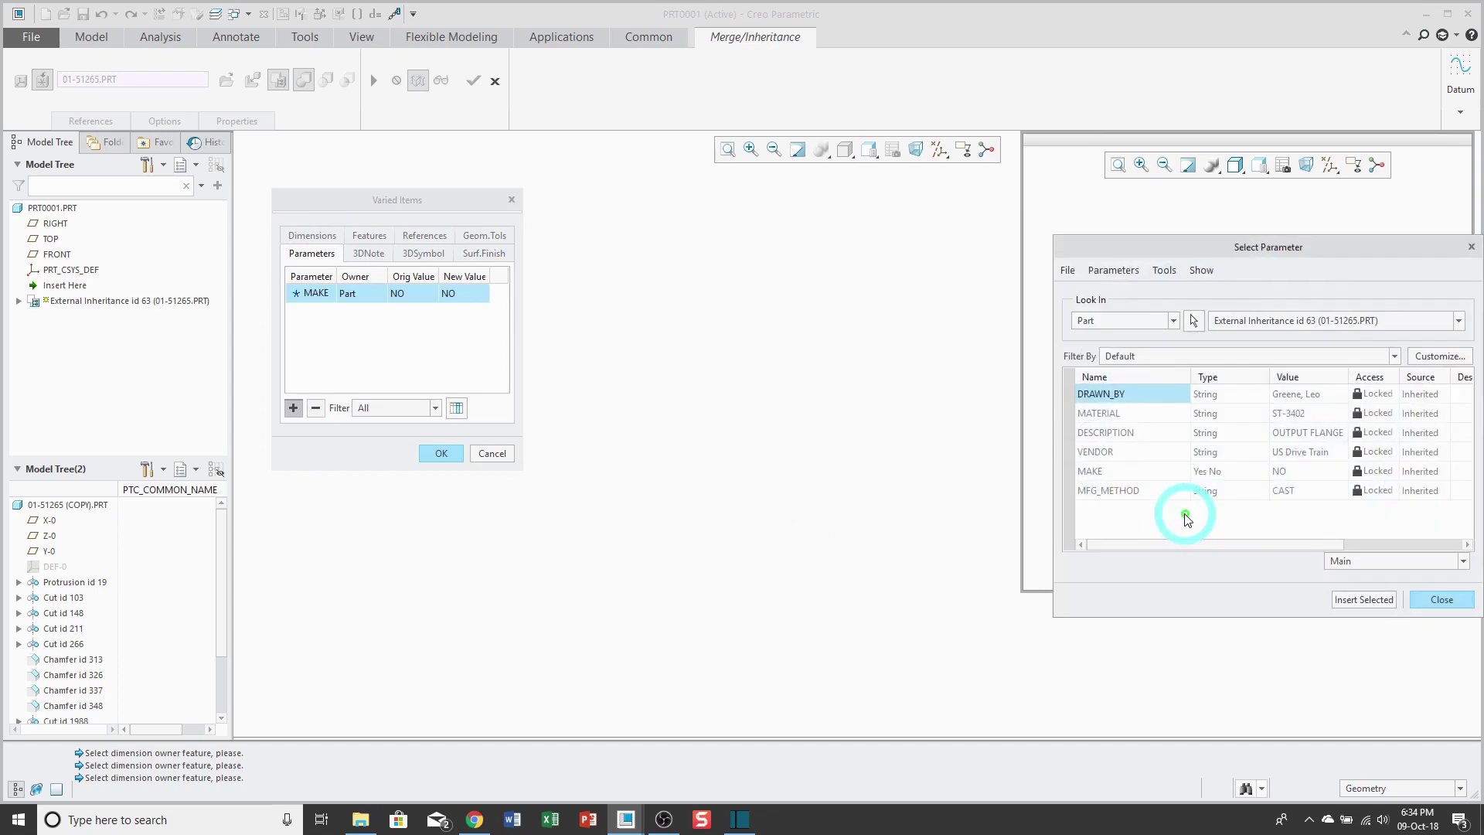
pyautogui.click(1126, 491)
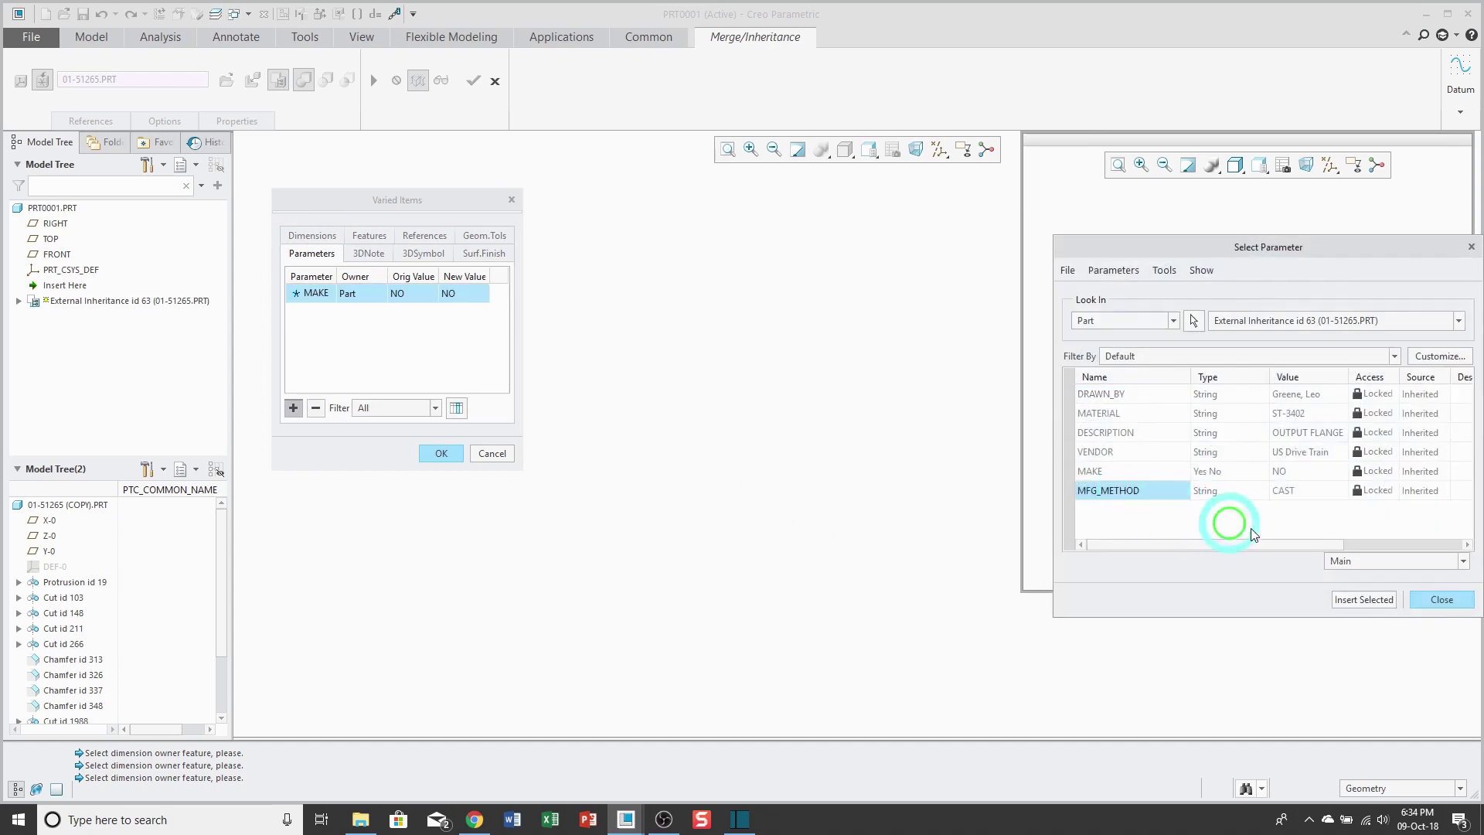
pyautogui.click(1365, 601)
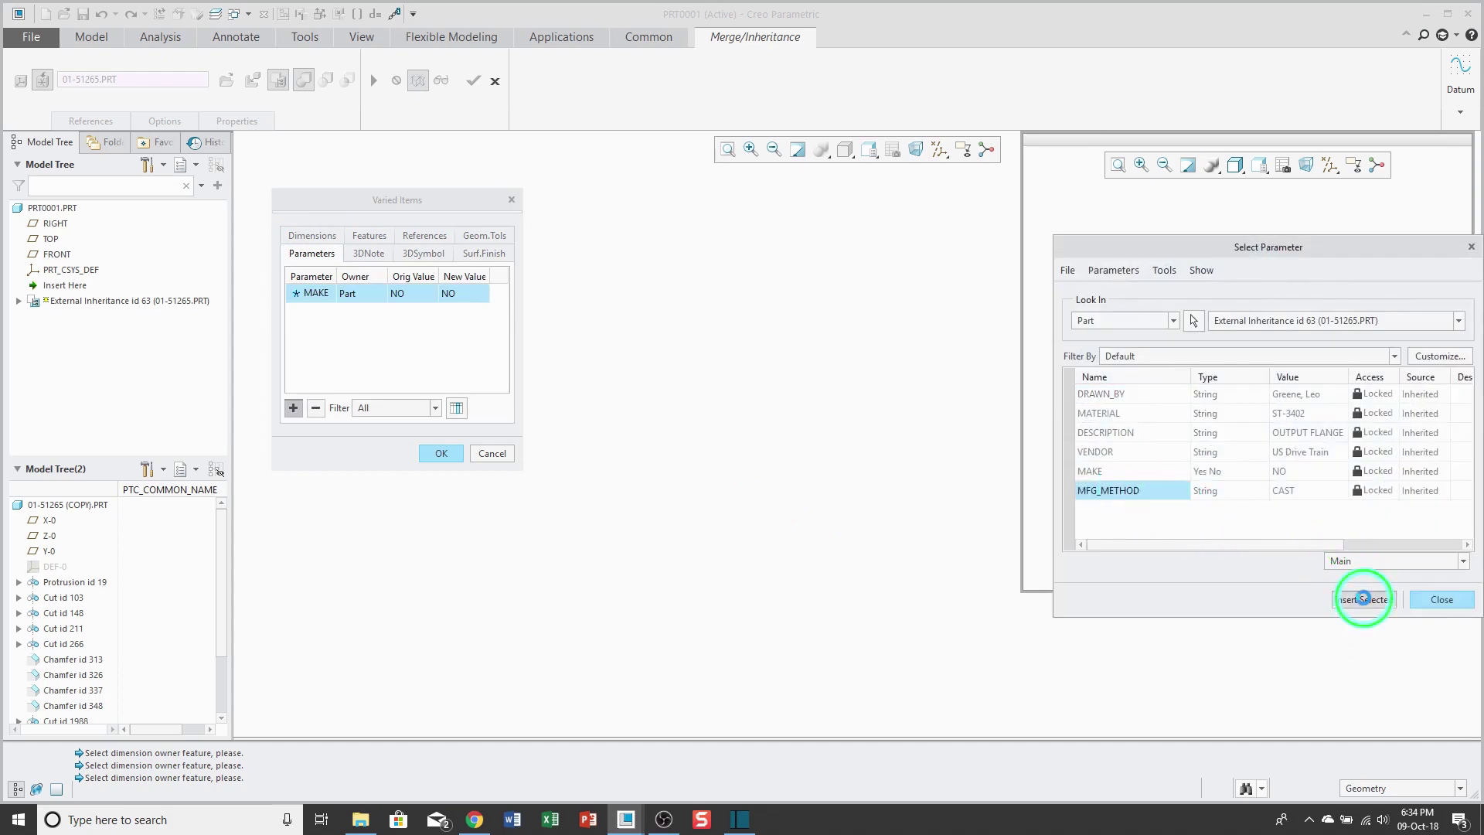
pyautogui.click(1431, 595)
# Set MAKE's new value to YES and MFG_METHOD's to 3D_PRINT.
pyautogui.click(466, 294)
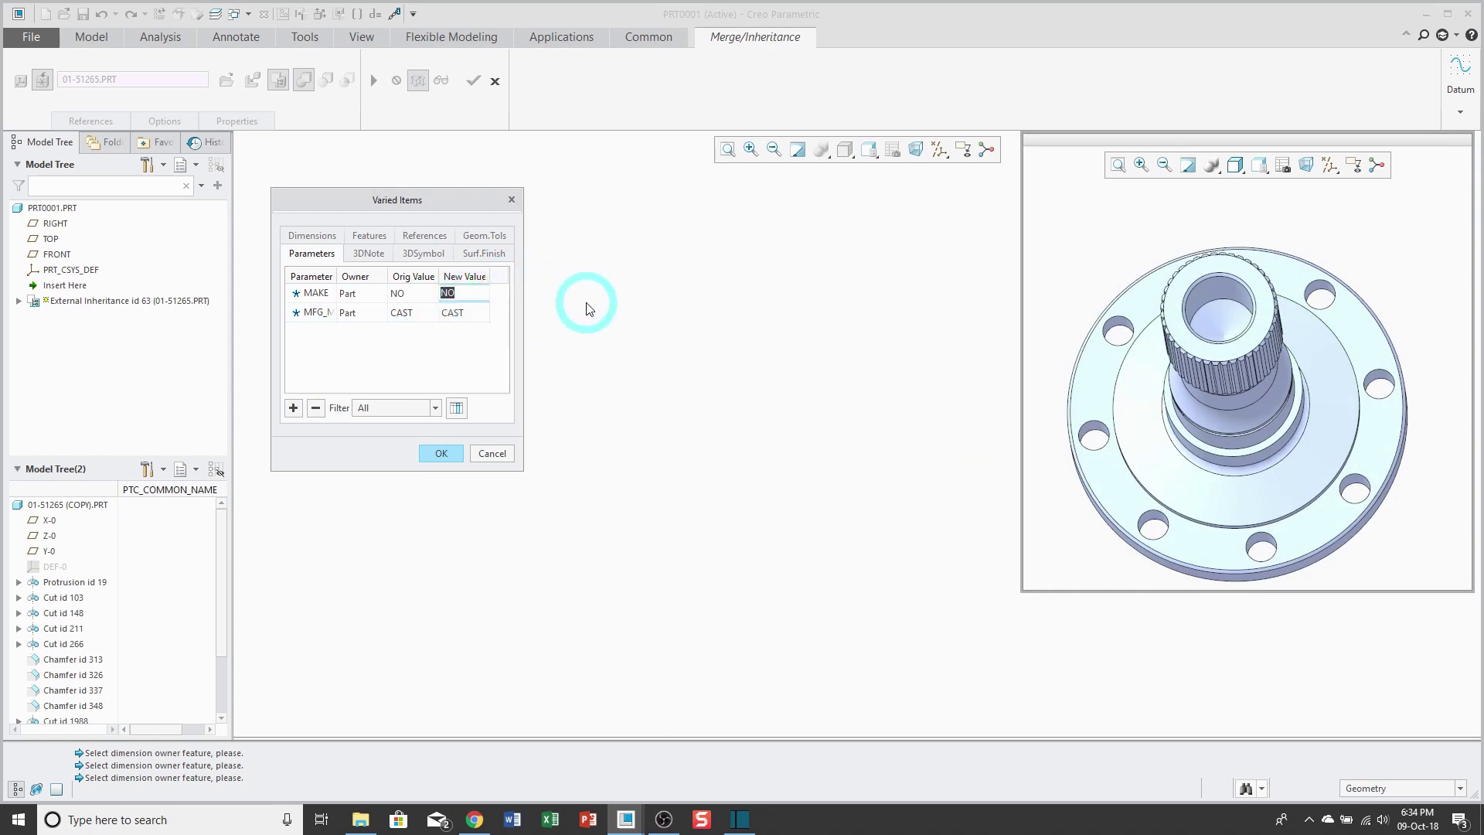
pyautogui.write('yes')
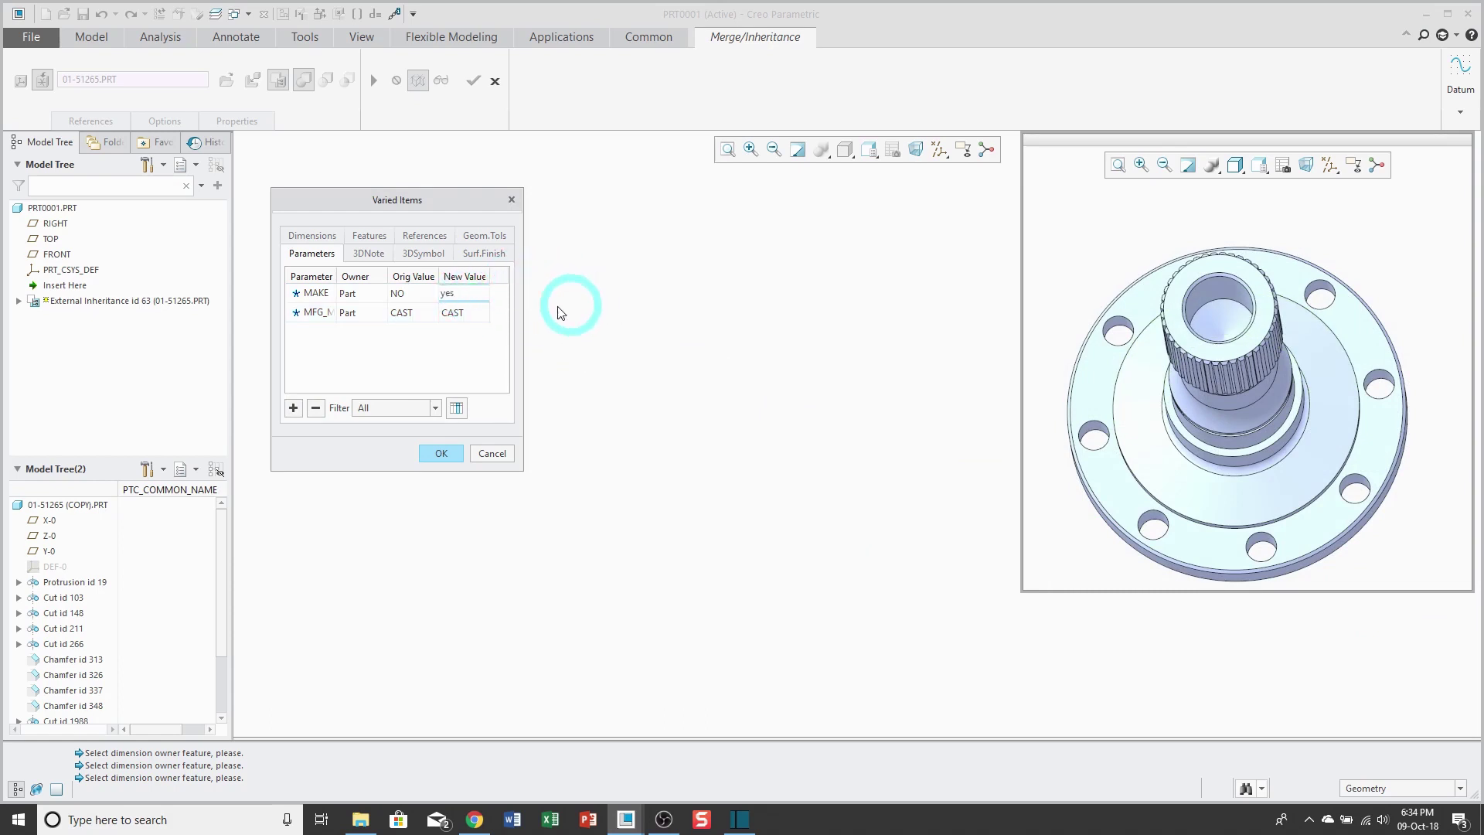
pyautogui.click(478, 312)
pyautogui.click(482, 313)
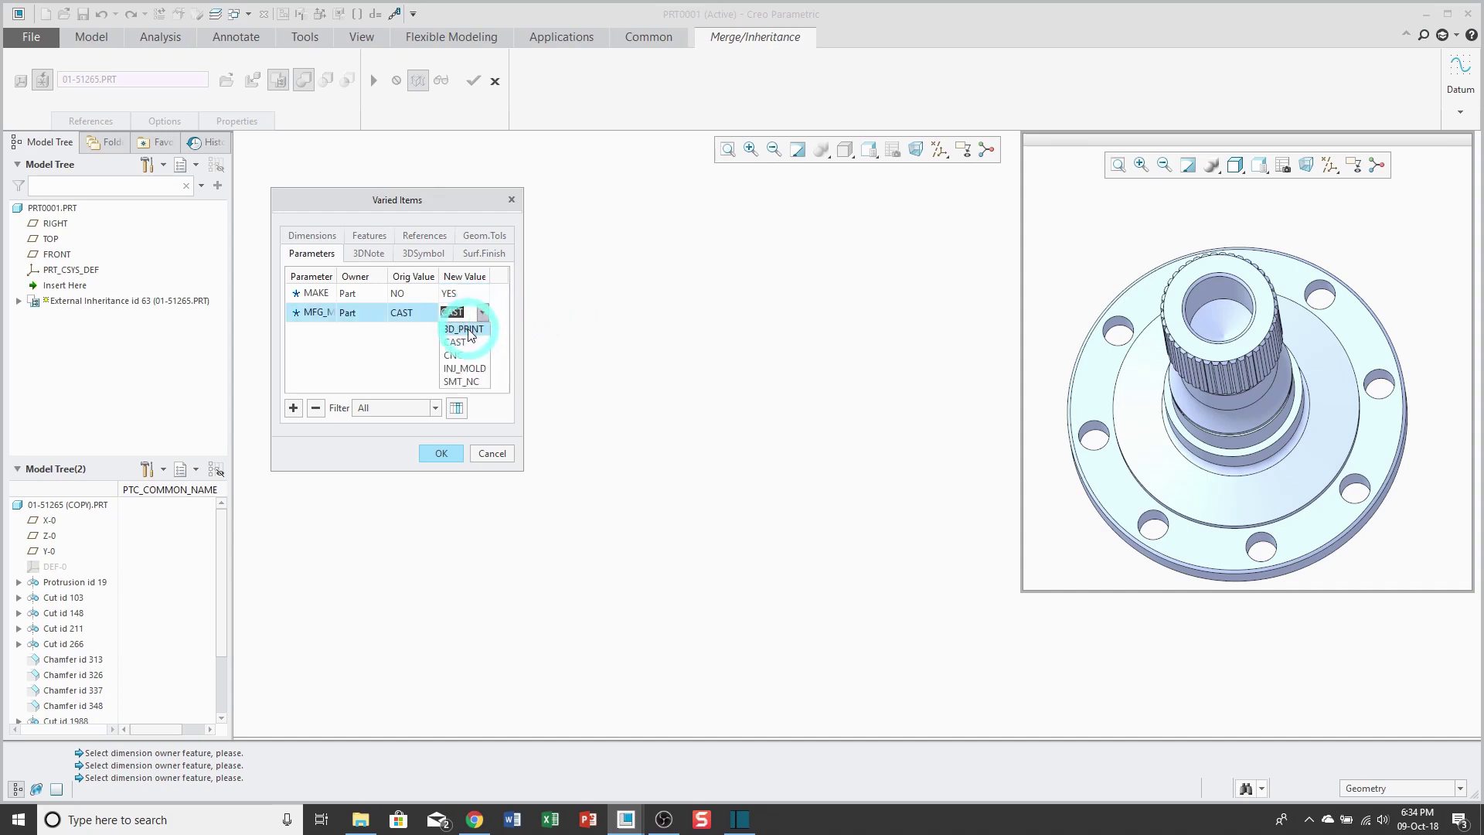
pyautogui.click(462, 328)
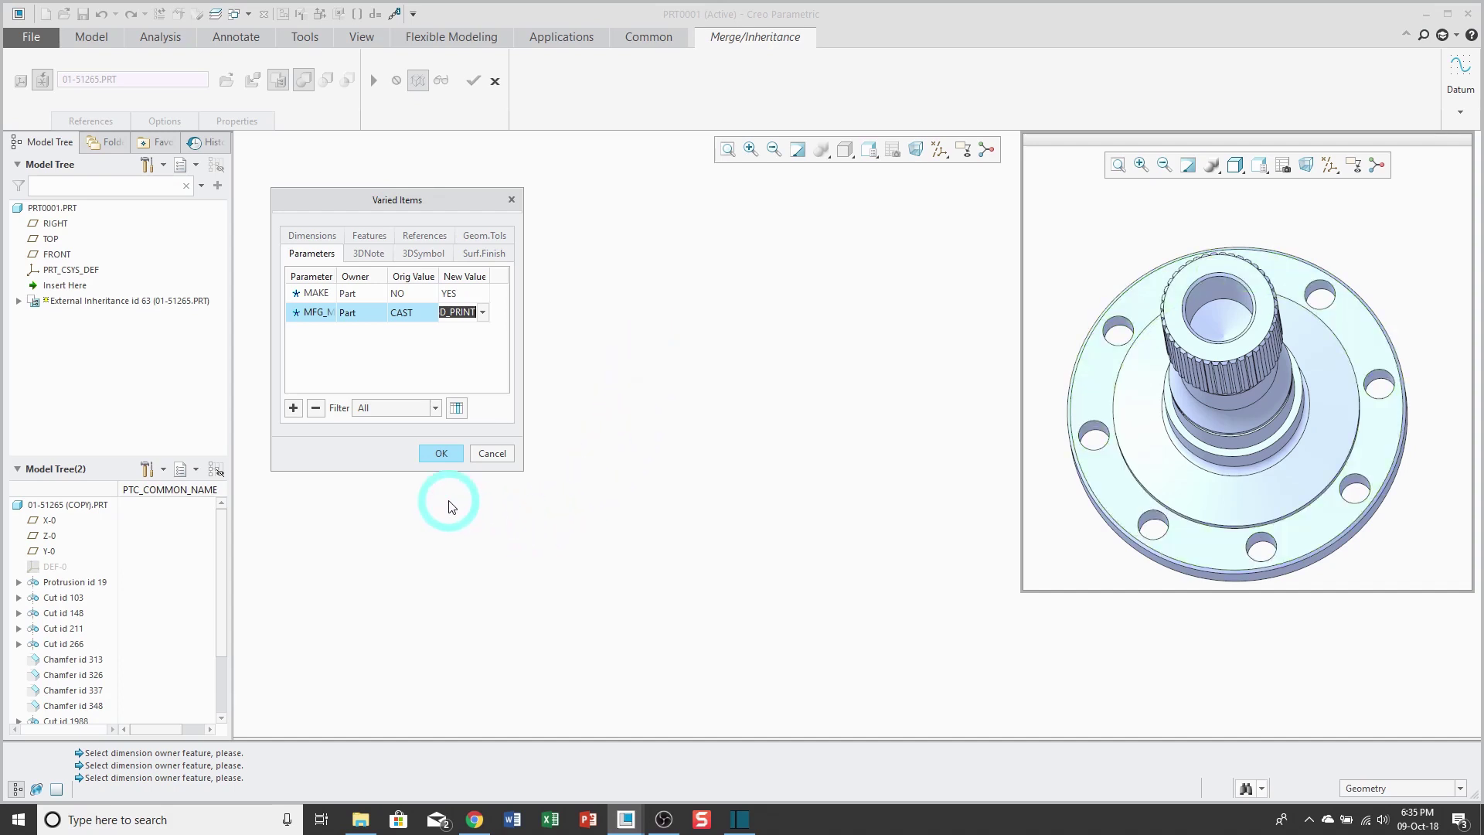
# Apply the varied items and review the inheritance reference and copied-geometry update options.
pyautogui.click(440, 454)
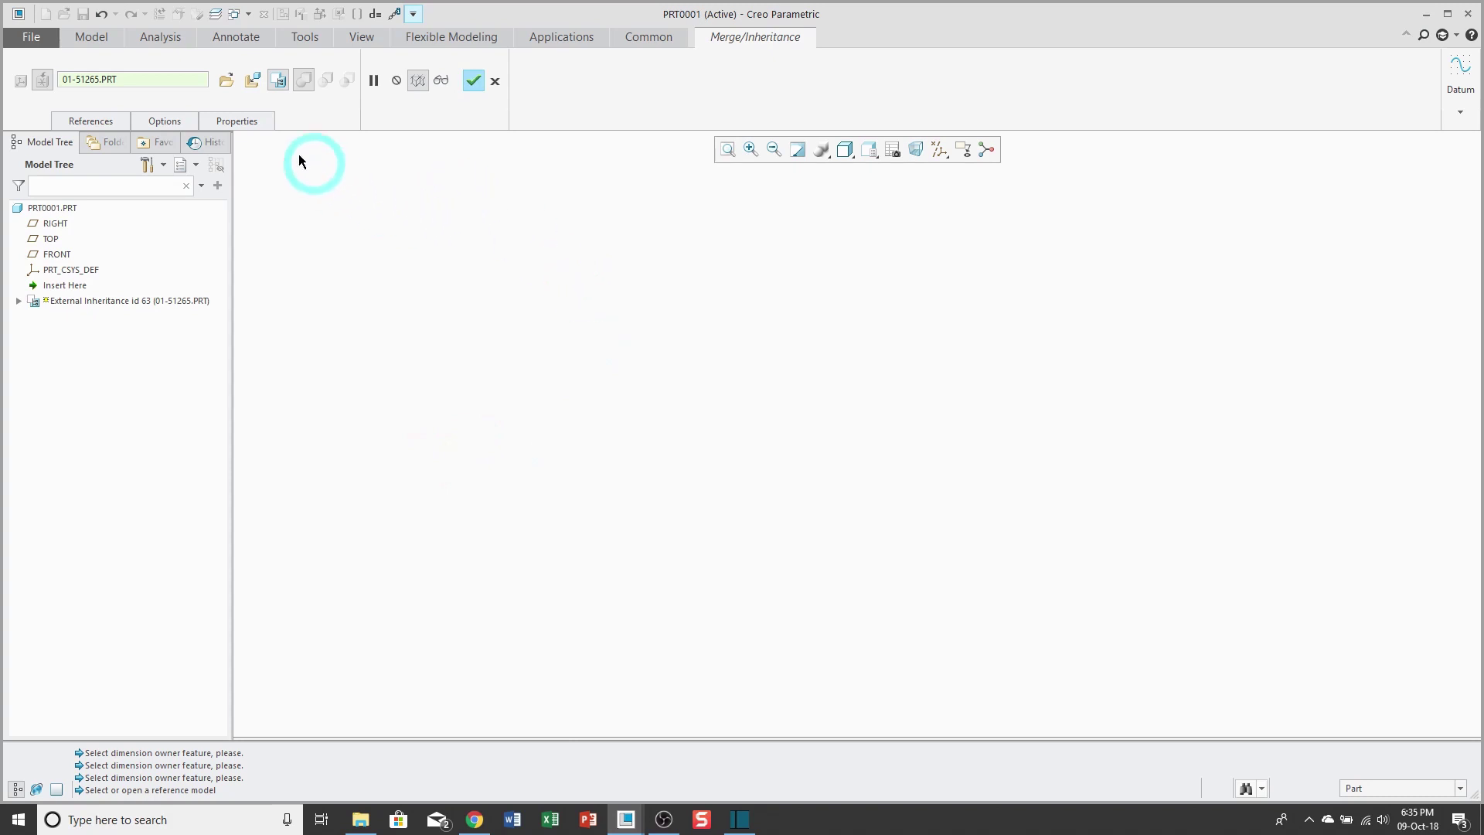
pyautogui.click(97, 121)
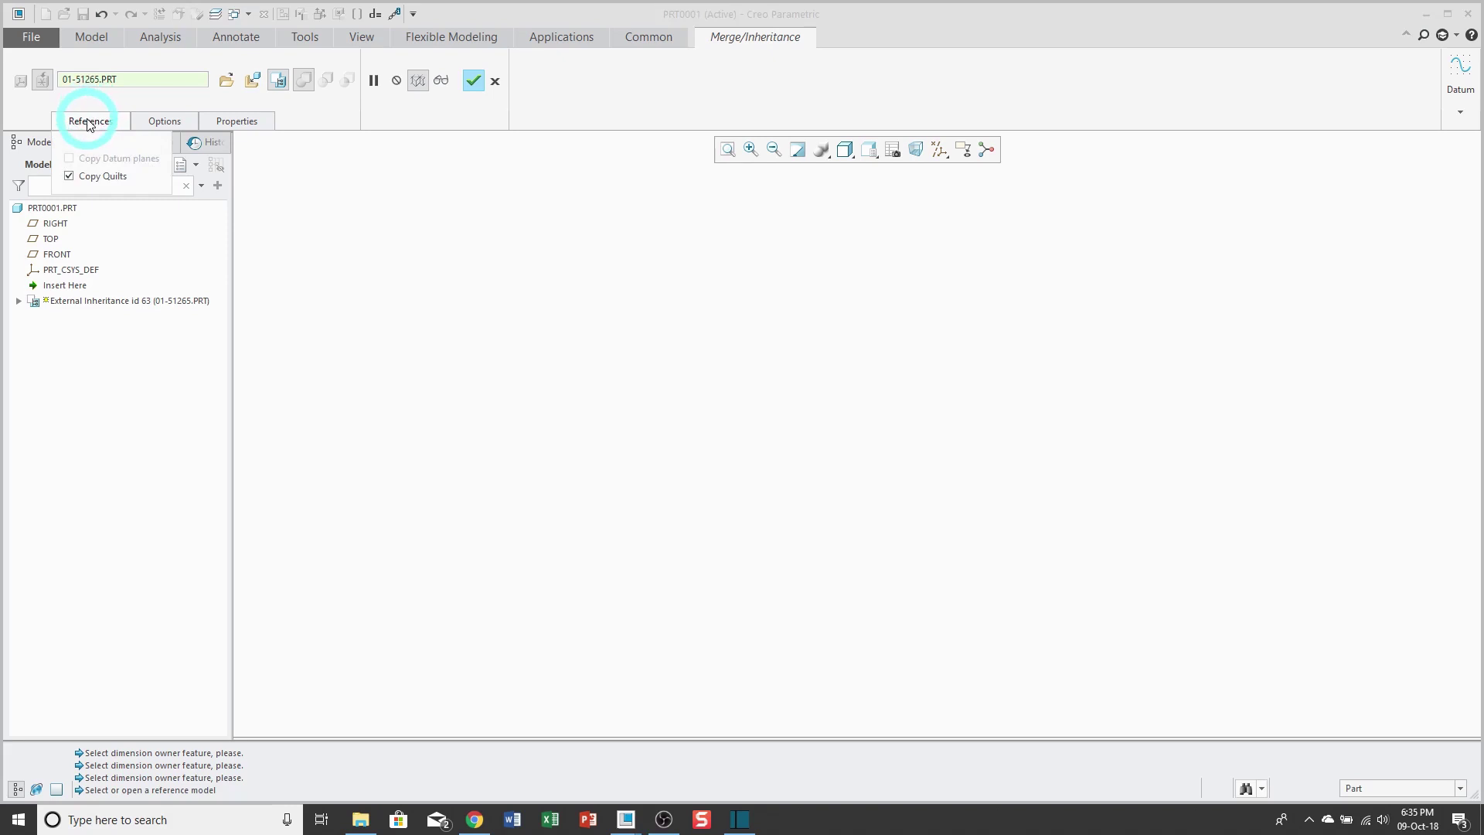
pyautogui.click(155, 122)
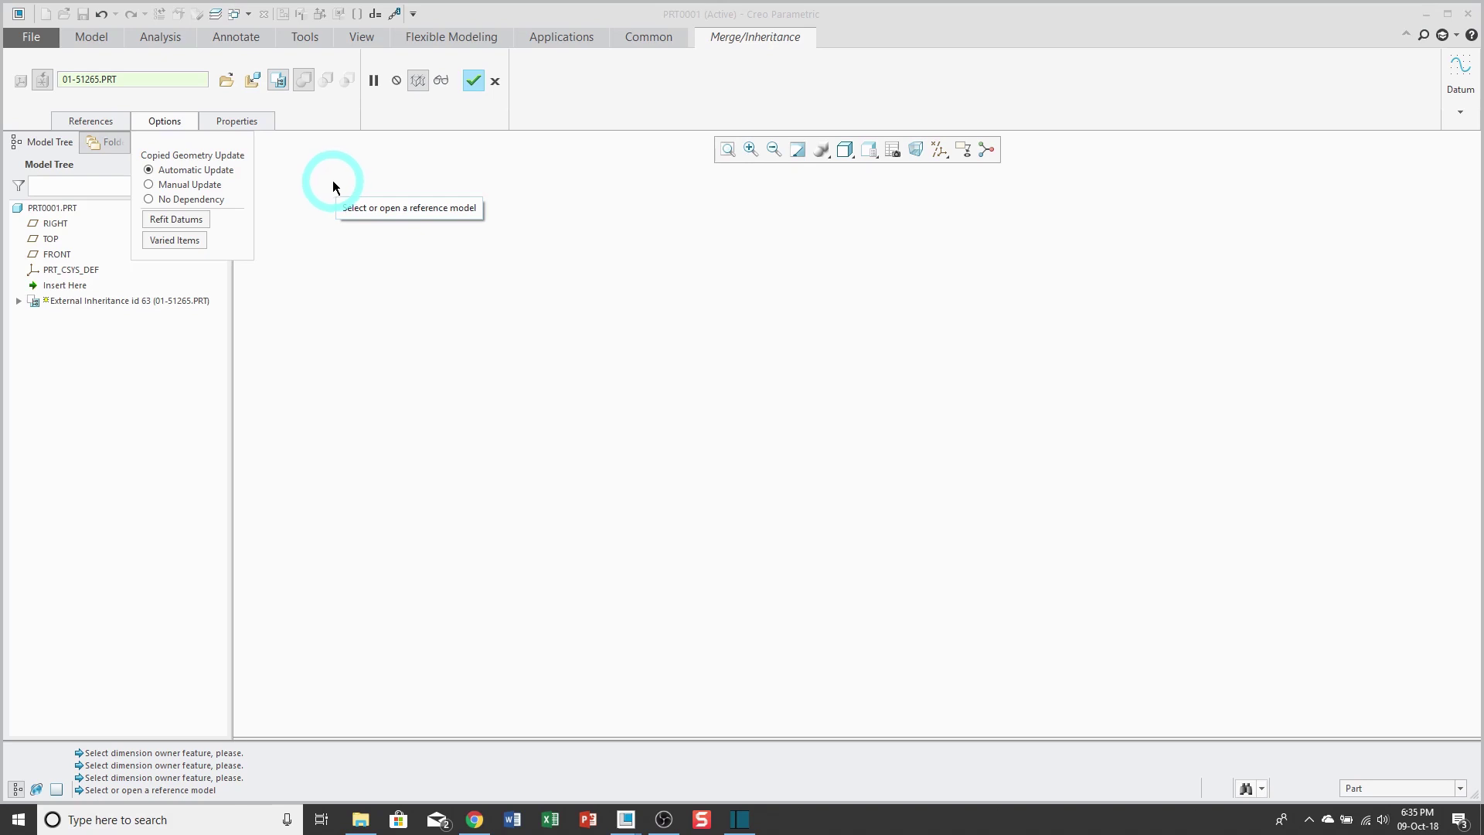
# Rename the inheritance feature to inh-51265 and finish the feature.
pyautogui.click(241, 120)
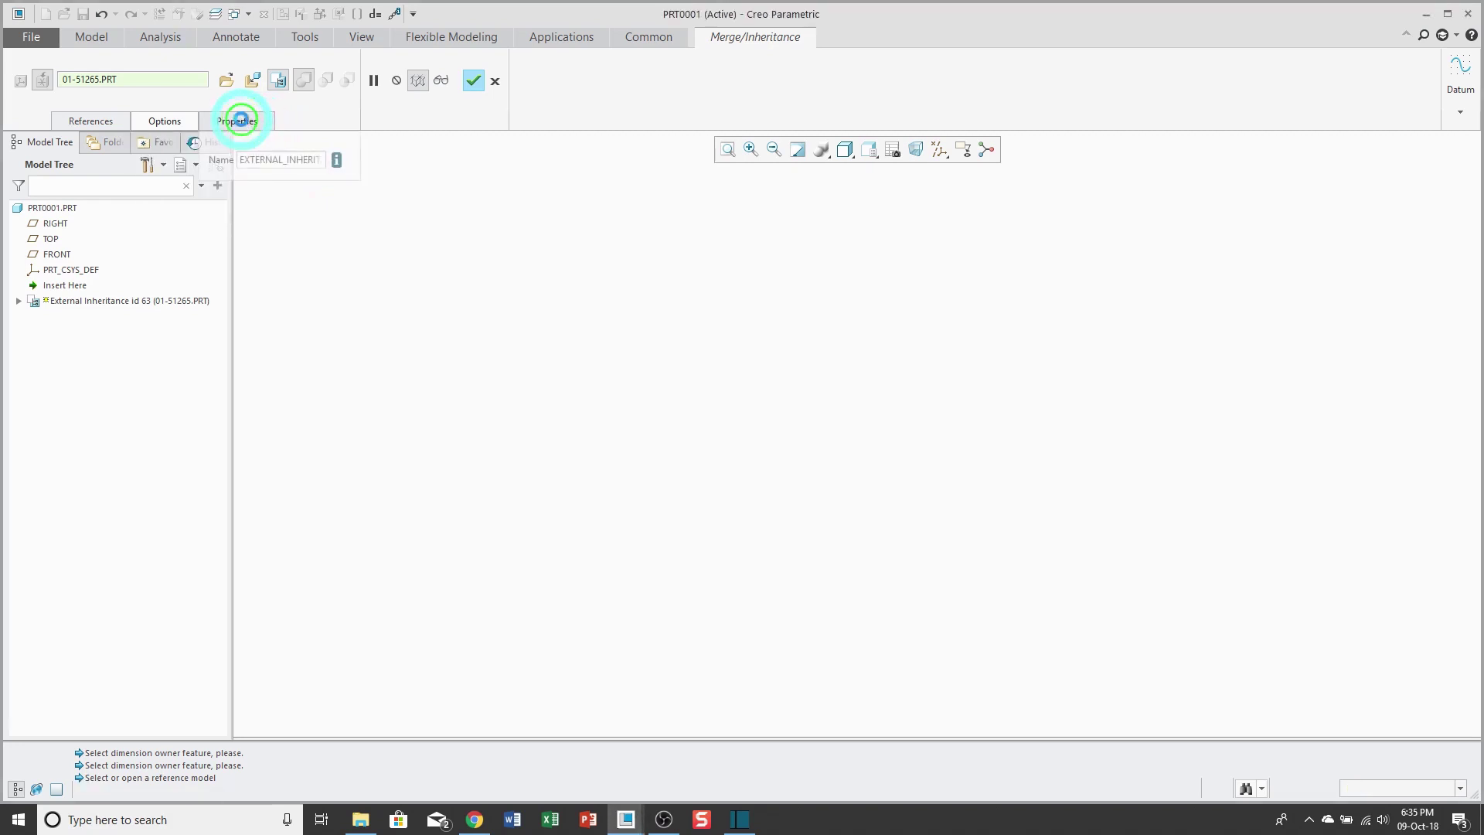
pyautogui.doubleClick(297, 159)
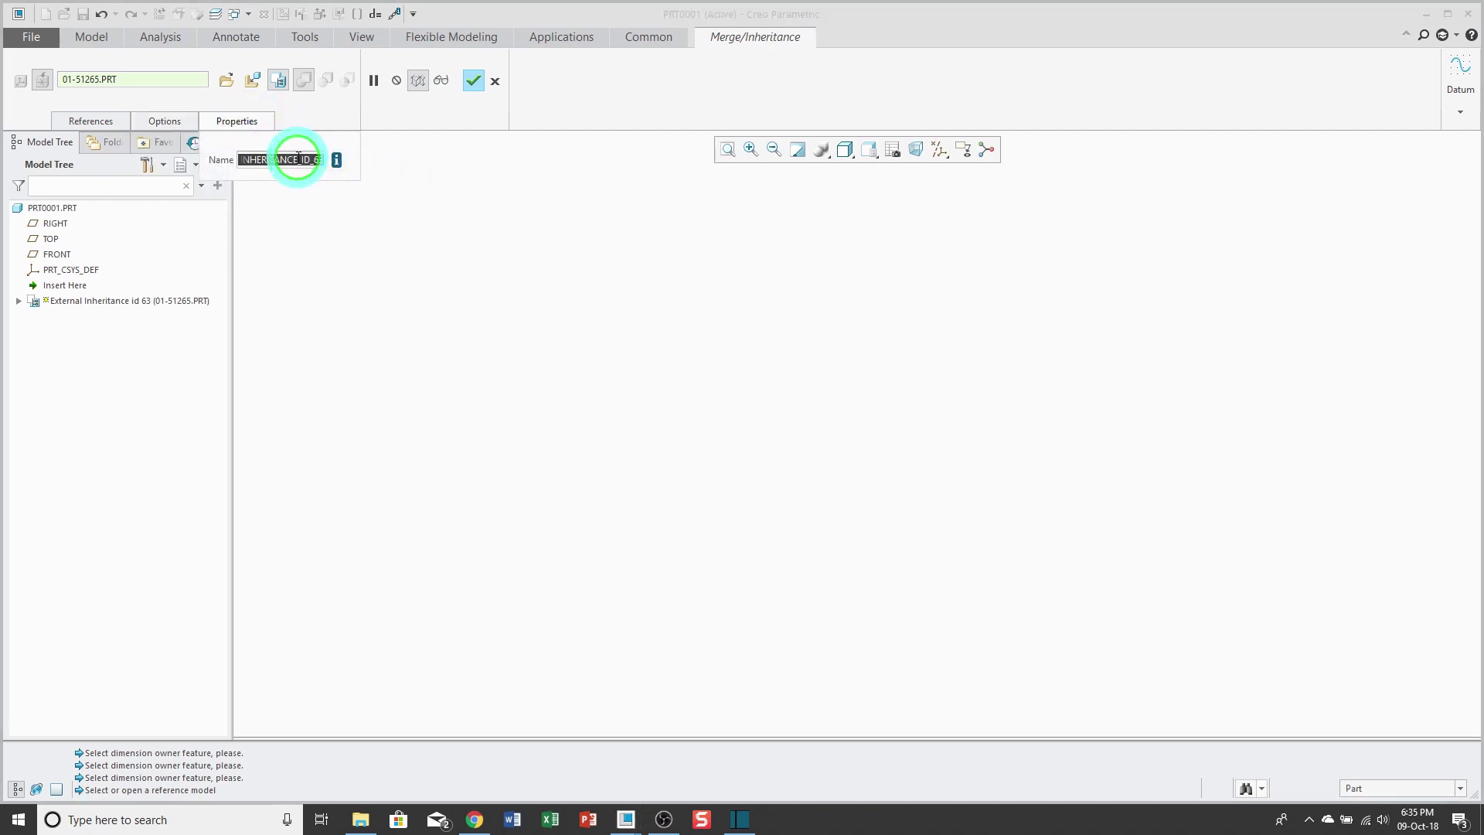
pyautogui.write('inh-51')
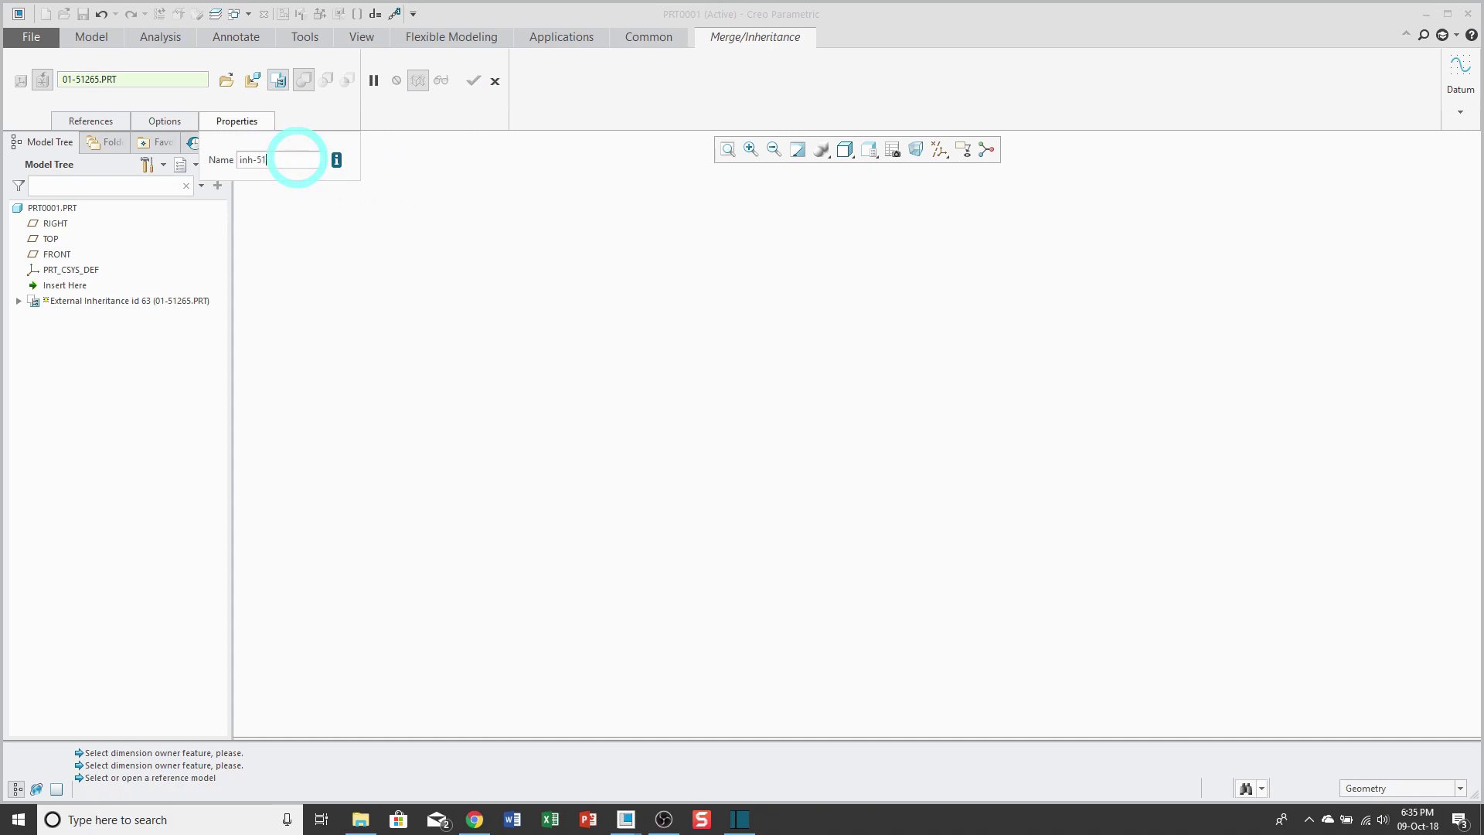
pyautogui.write('265')
pyautogui.press('Return')
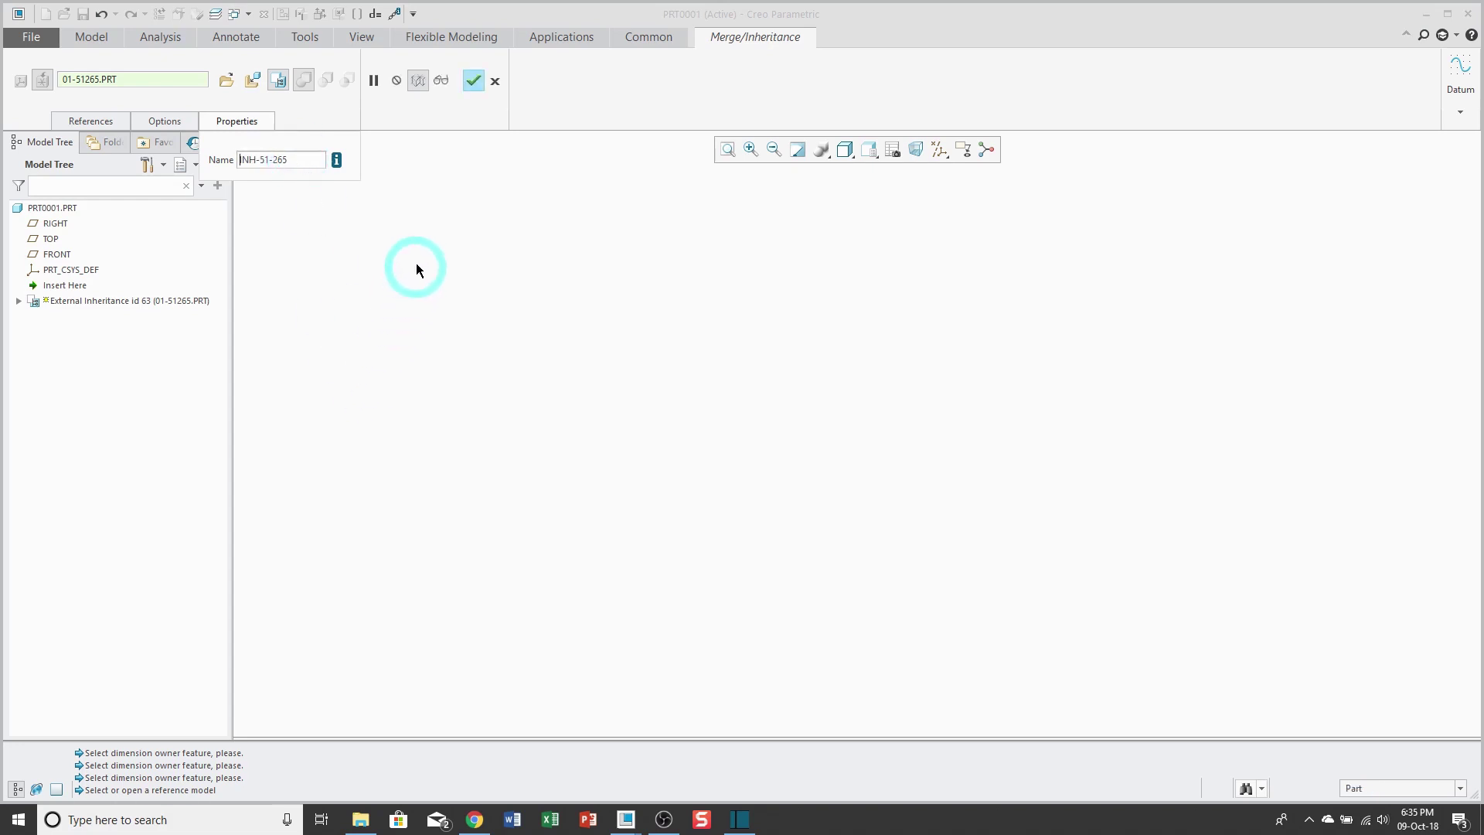
pyautogui.click(473, 83)
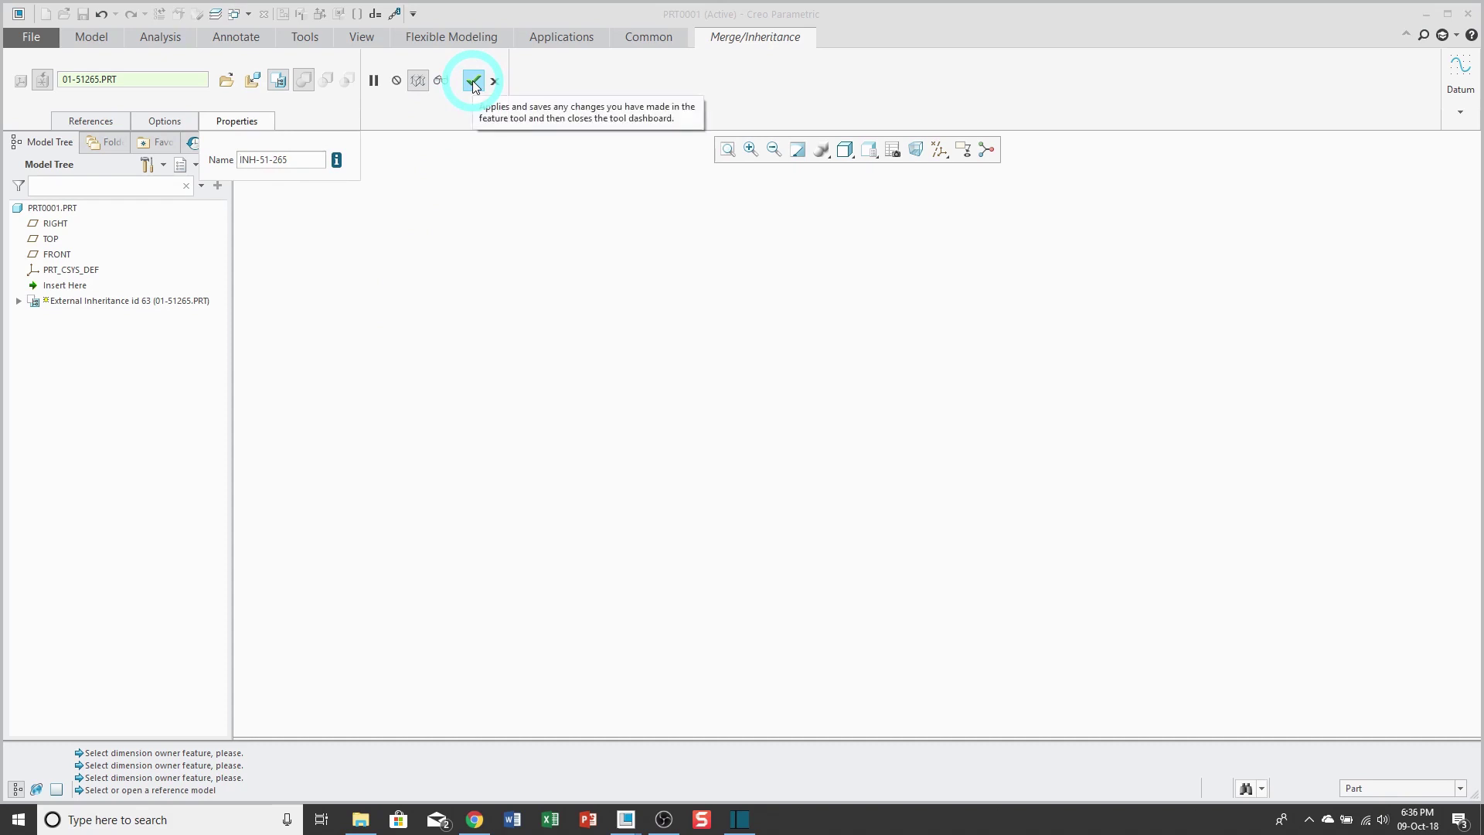
# Complete the INH-51-265 inheritance feature, expand its inherited features in the Model Tree, and open its context menu.
pyautogui.click(474, 83)
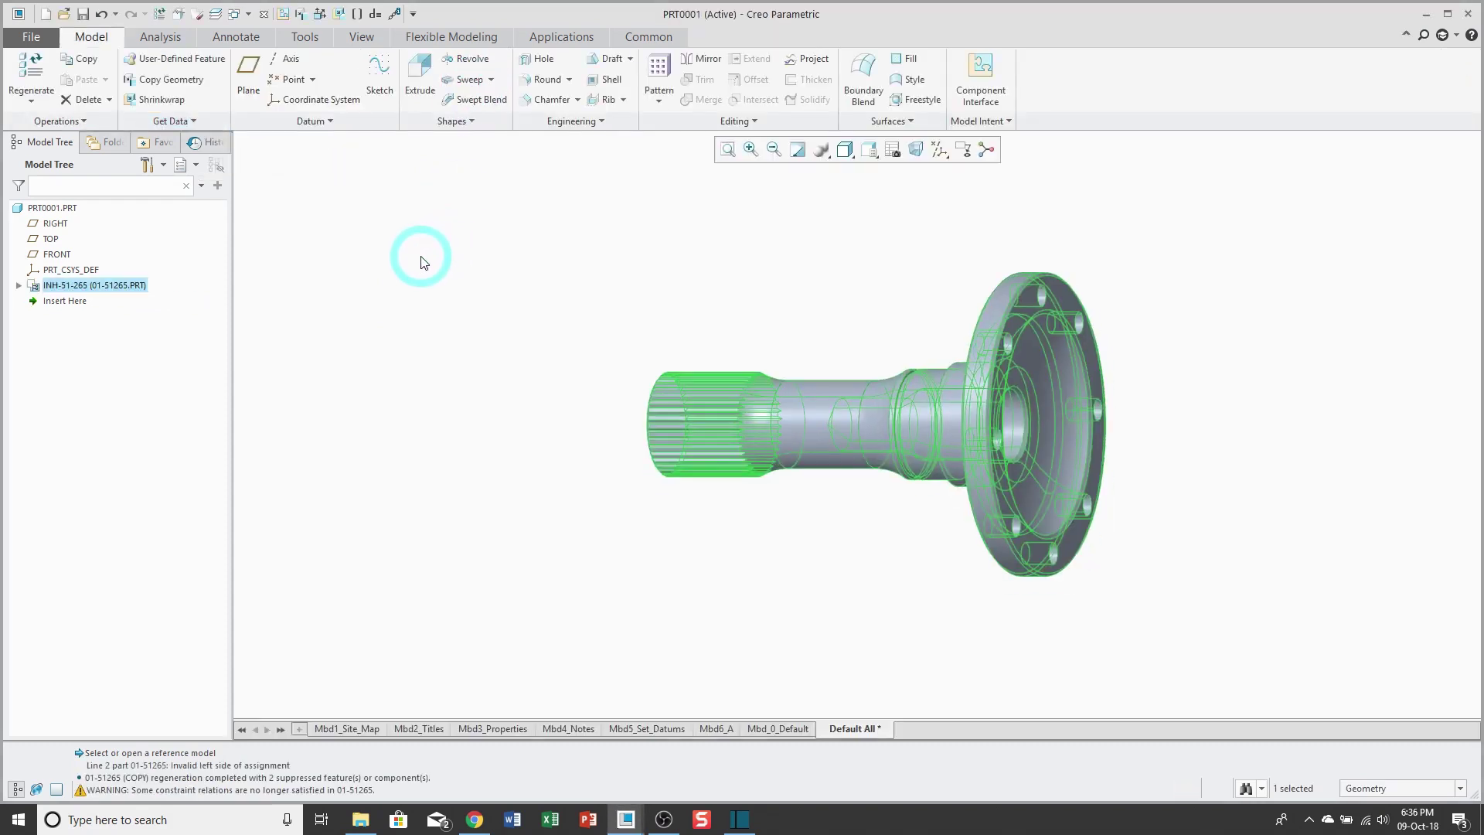
pyautogui.click(425, 266)
pyautogui.moveTo(689, 296)
pyautogui.mouseDown(button='middle')
pyautogui.moveTo(652, 272)
pyautogui.moveTo(706, 366)
pyautogui.moveTo(752, 315)
pyautogui.moveTo(778, 332)
pyautogui.moveTo(897, 281)
pyautogui.mouseUp(button='middle')
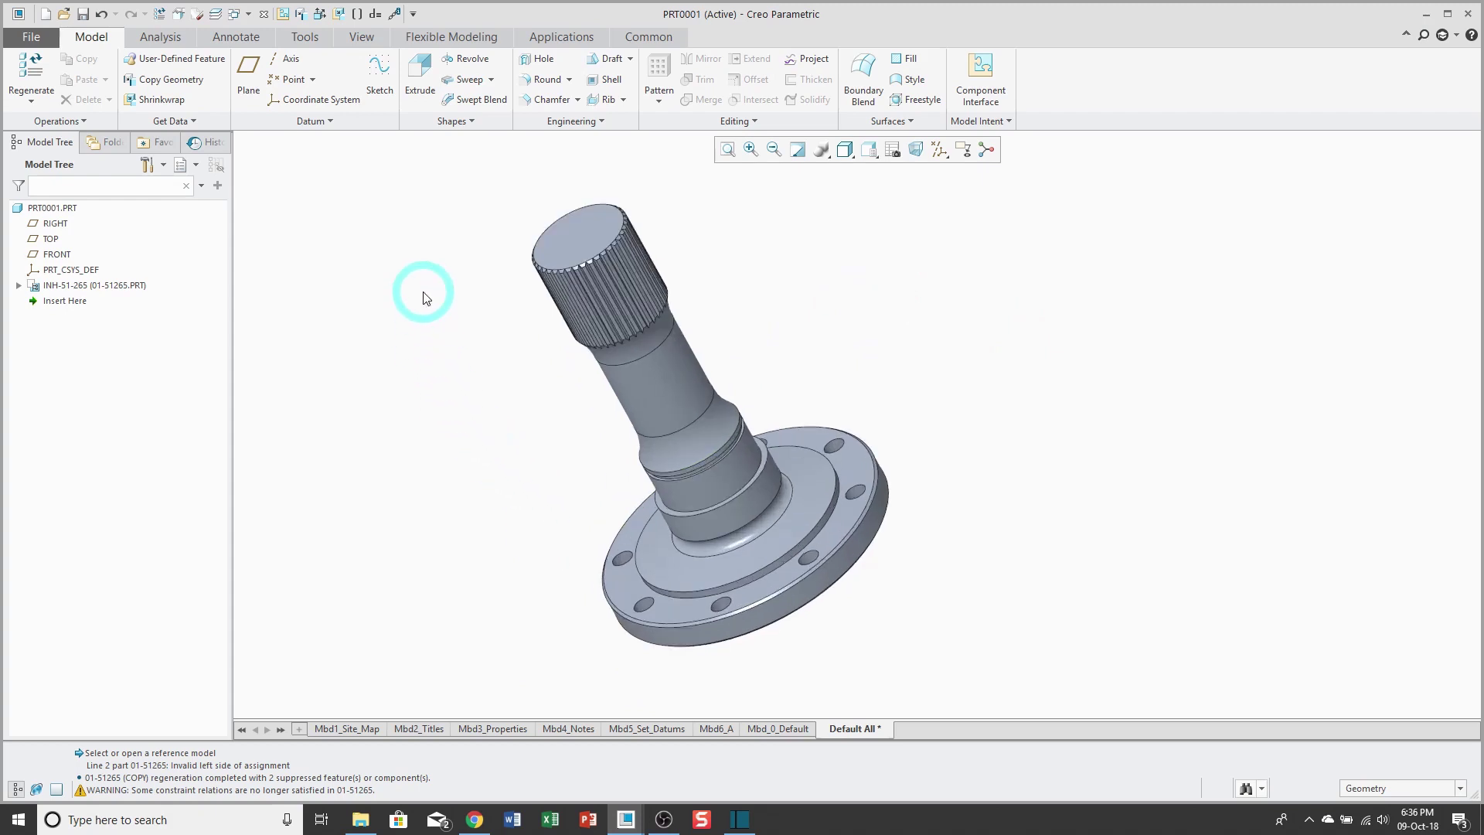
pyautogui.click(18, 287)
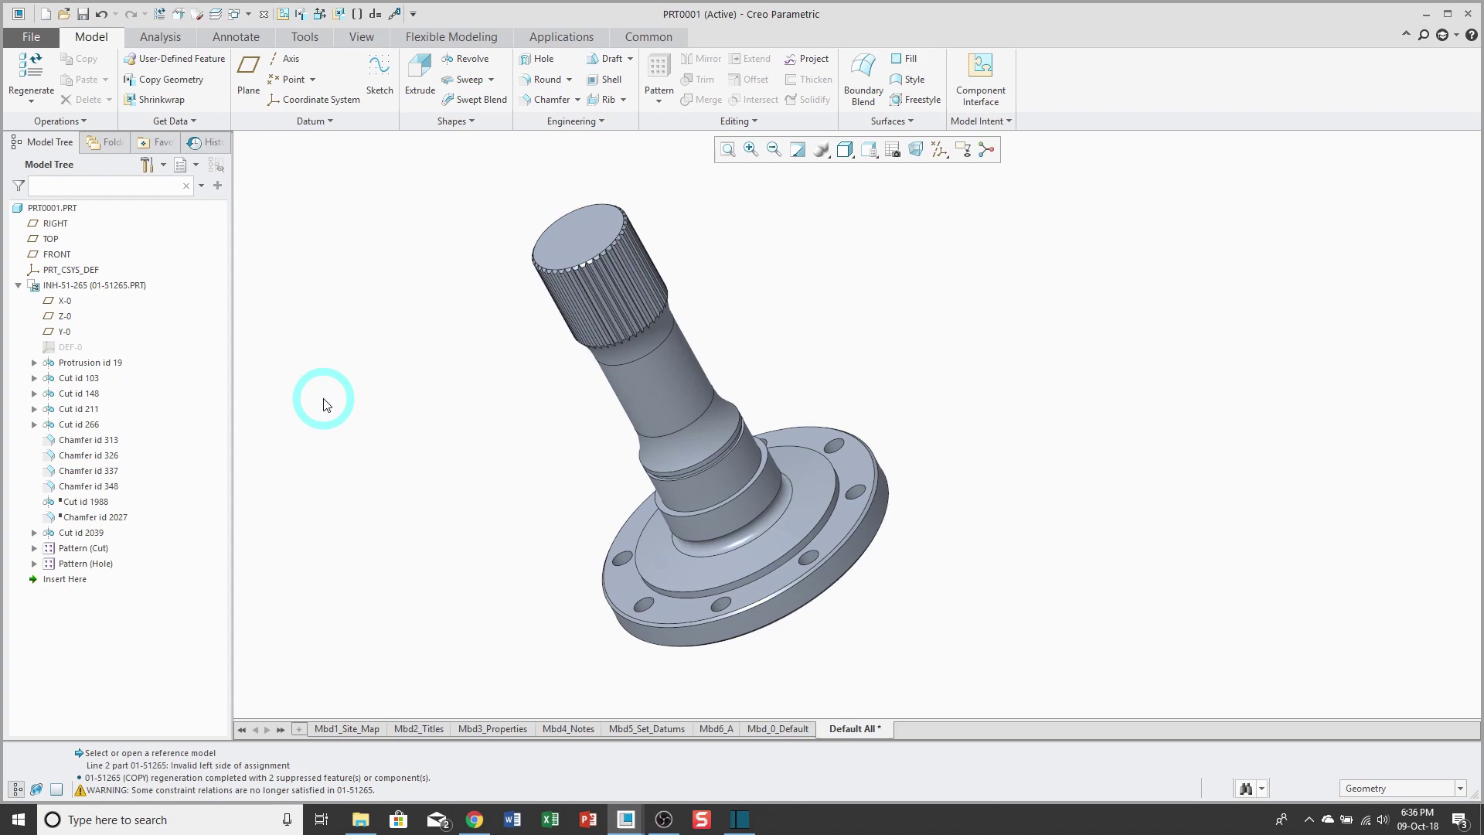
pyautogui.rightClick(109, 288)
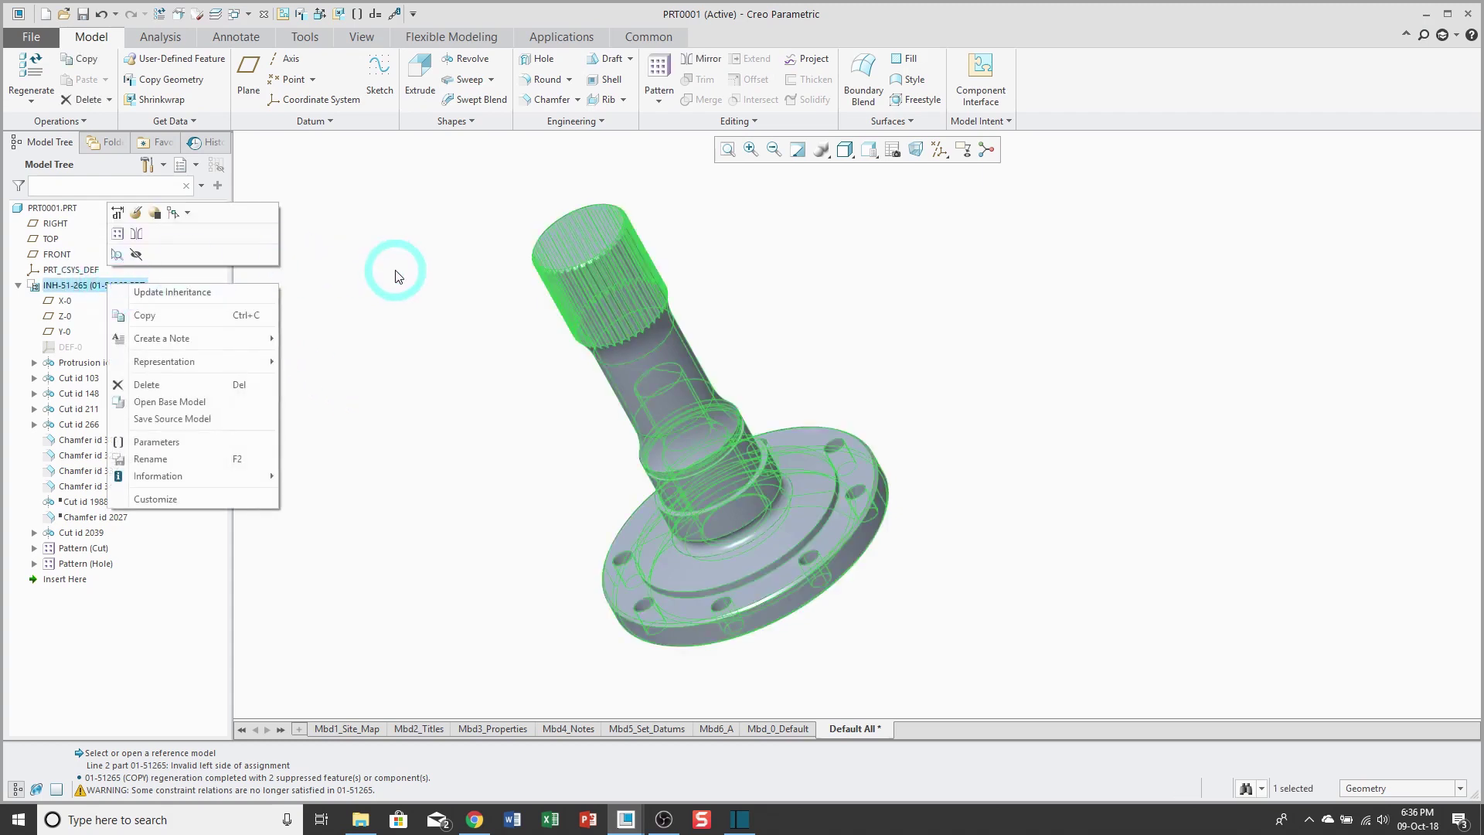